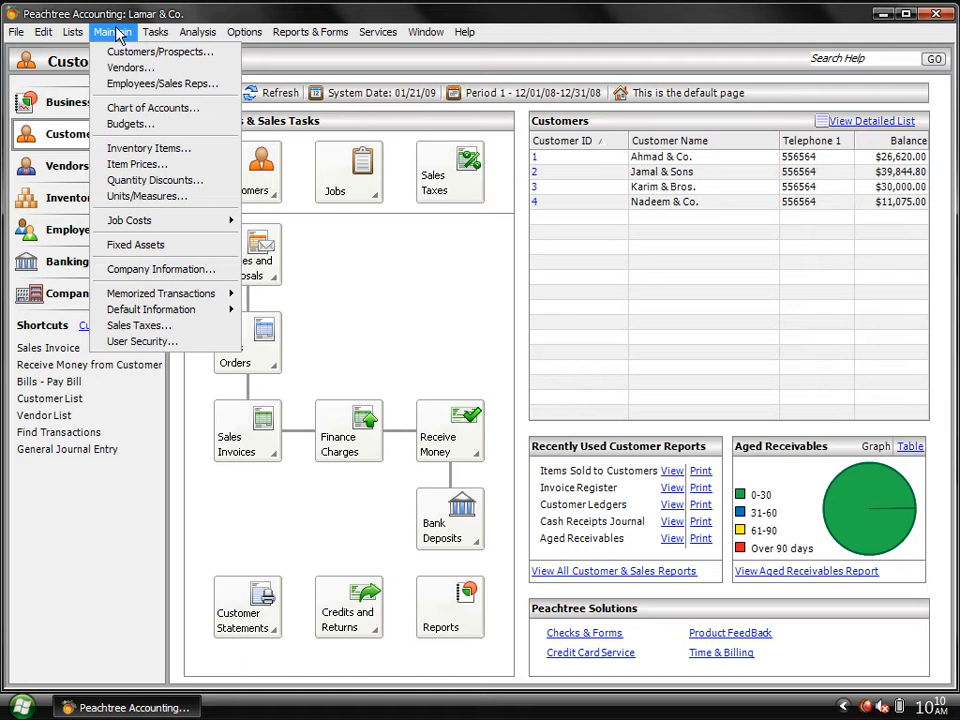
Examine the Job Costs maintenance options for jobs, phases and cost codes.
{"action": "key", "text": "Down"}
{"action": "key", "text": "Down"}
{"action": "key", "text": "Down"}
{"action": "key", "text": "Down"}
{"action": "key", "text": "Down"}
{"action": "key", "text": "Down"}
{"action": "key", "text": "Down"}
{"action": "key", "text": "Down"}
{"action": "key", "text": "Down"}
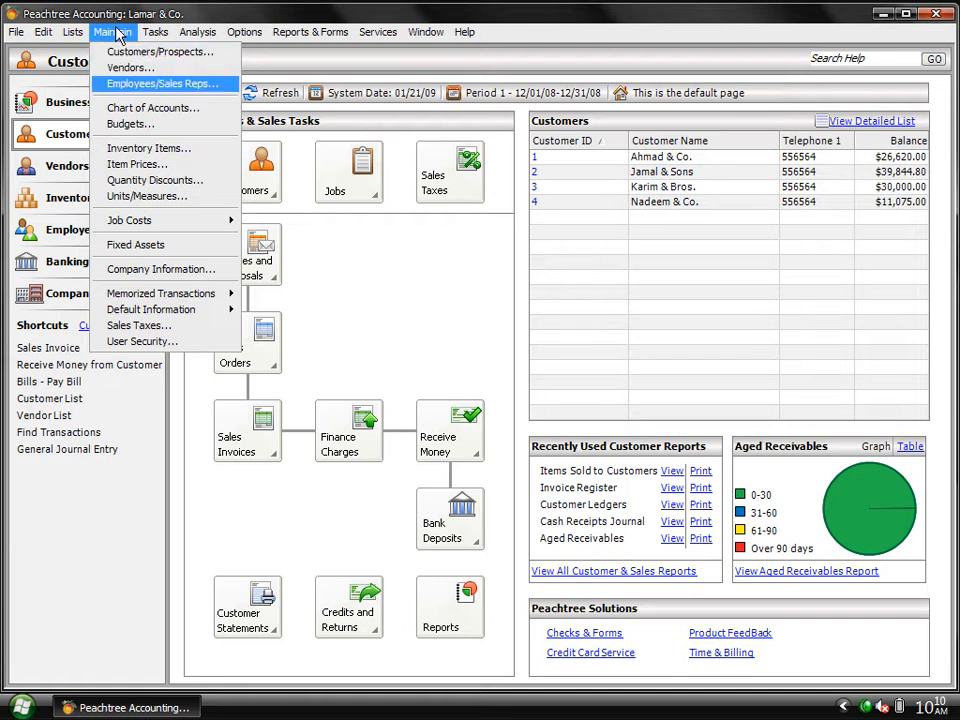
{"action": "key", "text": "Down"}
{"action": "key", "text": "Down"}
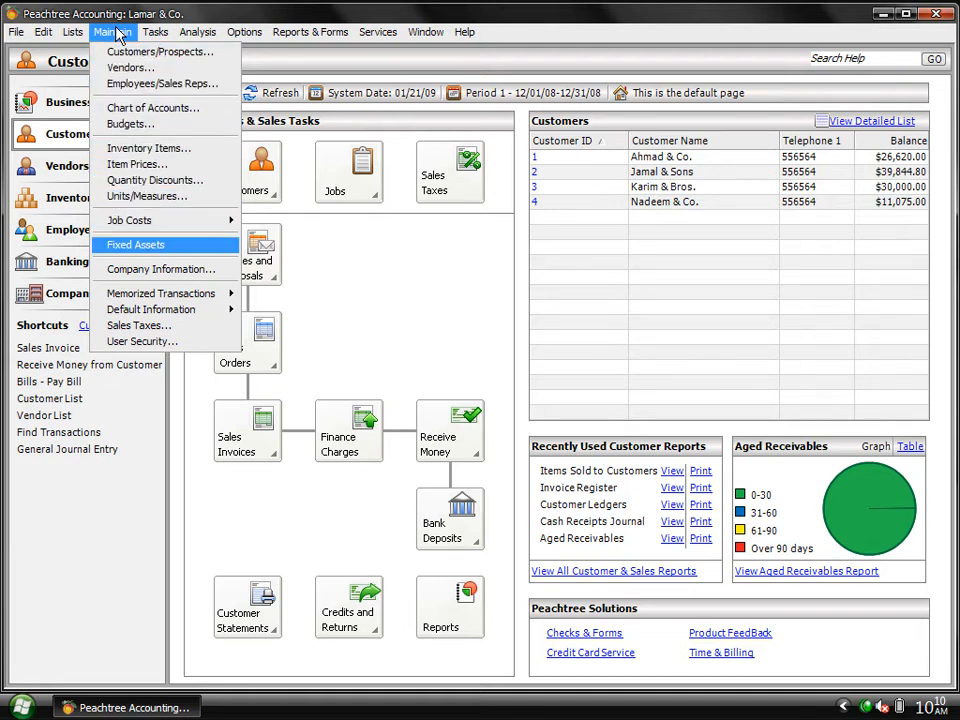
{"action": "key", "text": "Up"}
{"action": "key", "text": "Right"}
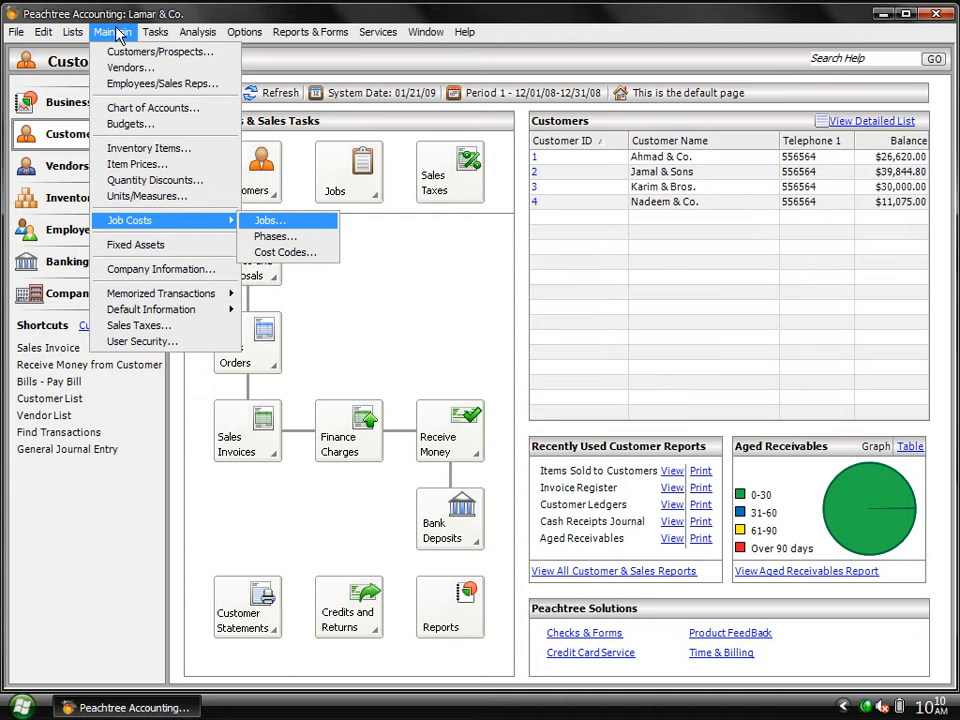
{"action": "key", "text": "Down"}
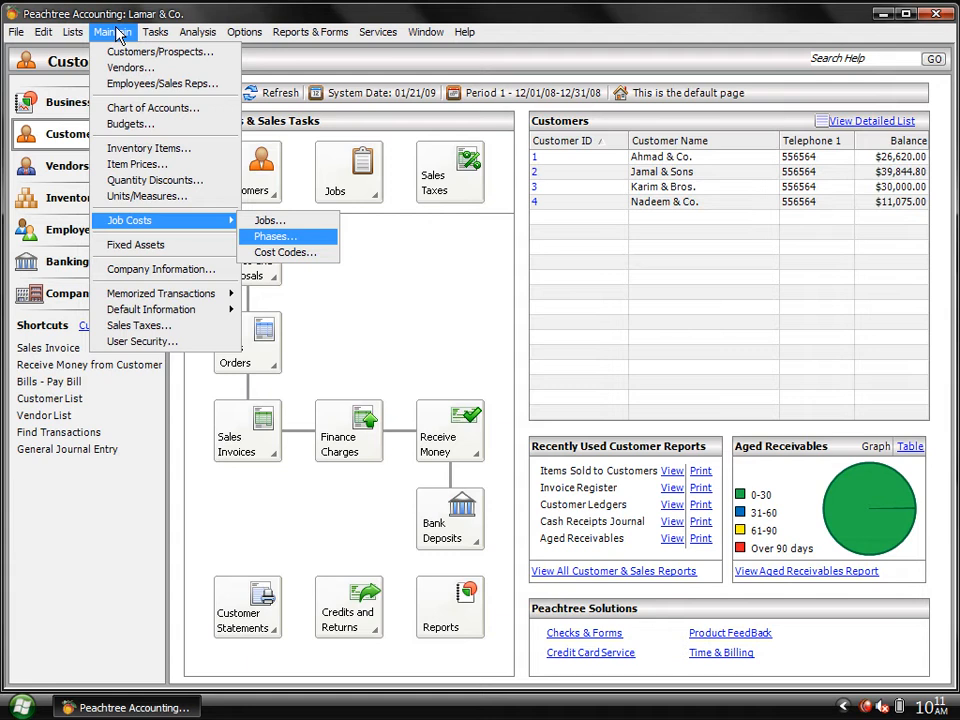
{"action": "key", "text": "Down"}
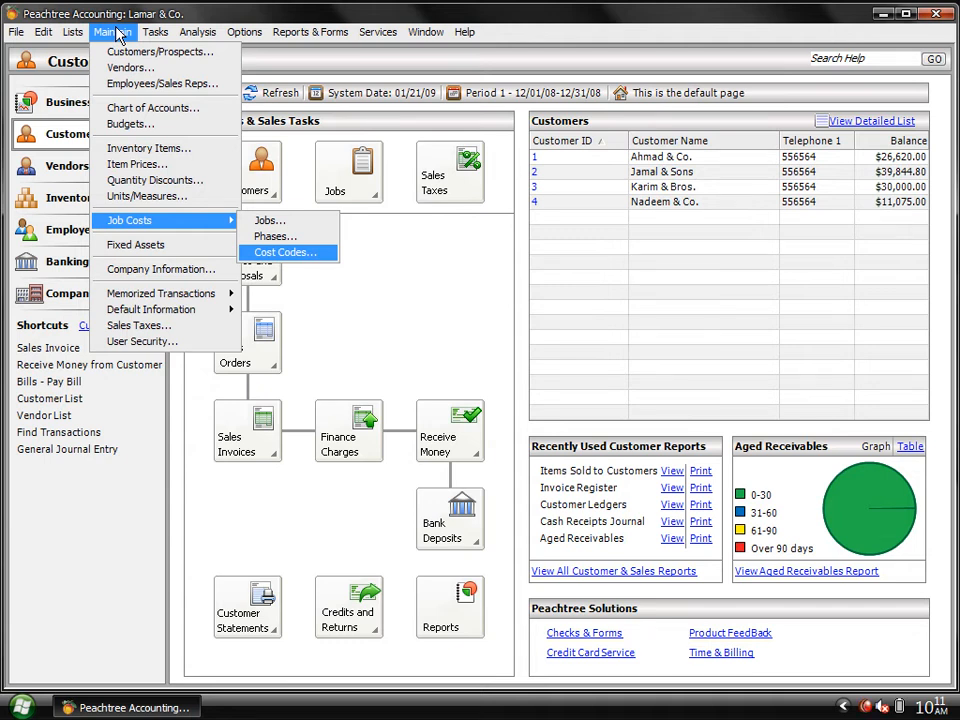
{"action": "key", "text": "Down"}
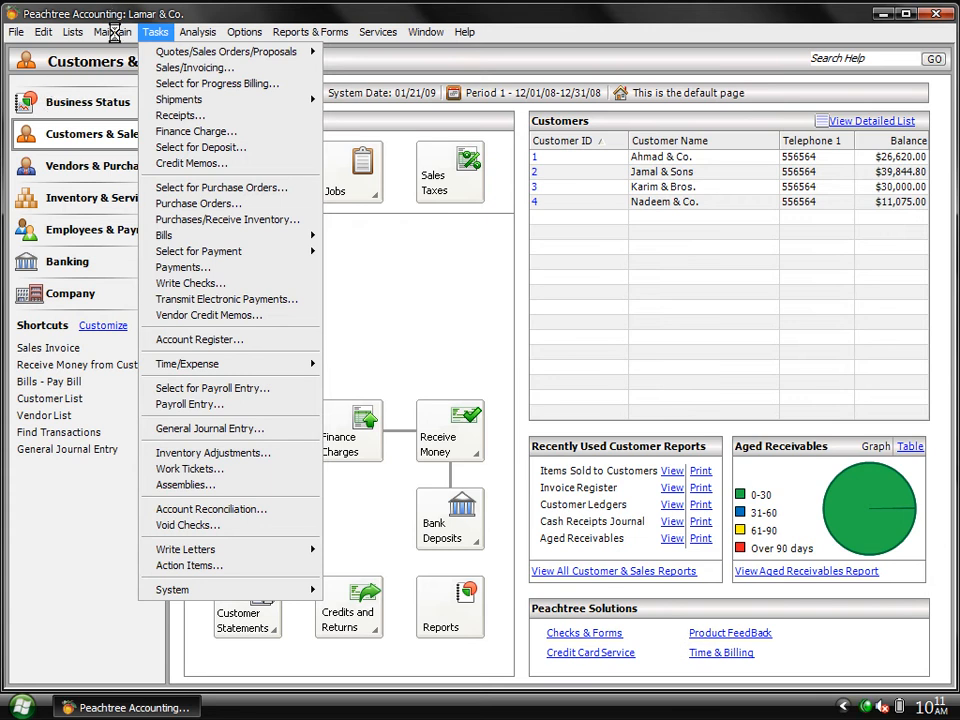
Bring up the Maintain Jobs window and enter job ID 1 with the description System Pentium 4.
{"action": "mouse_move", "coordinate": [203, 220]}
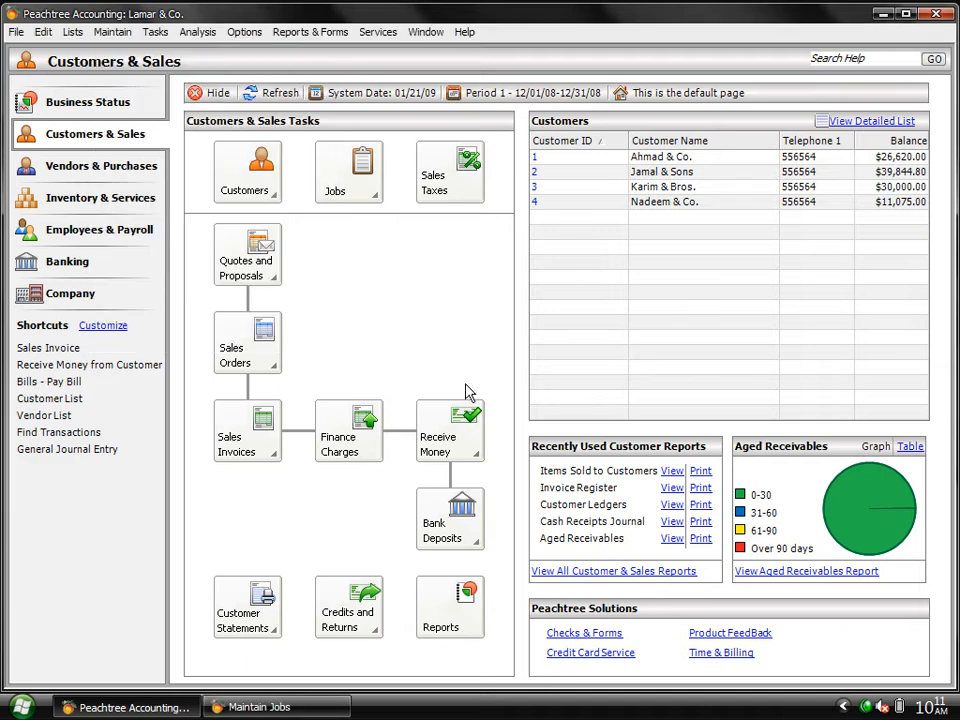
{"action": "left_click", "coordinate": [274, 707]}
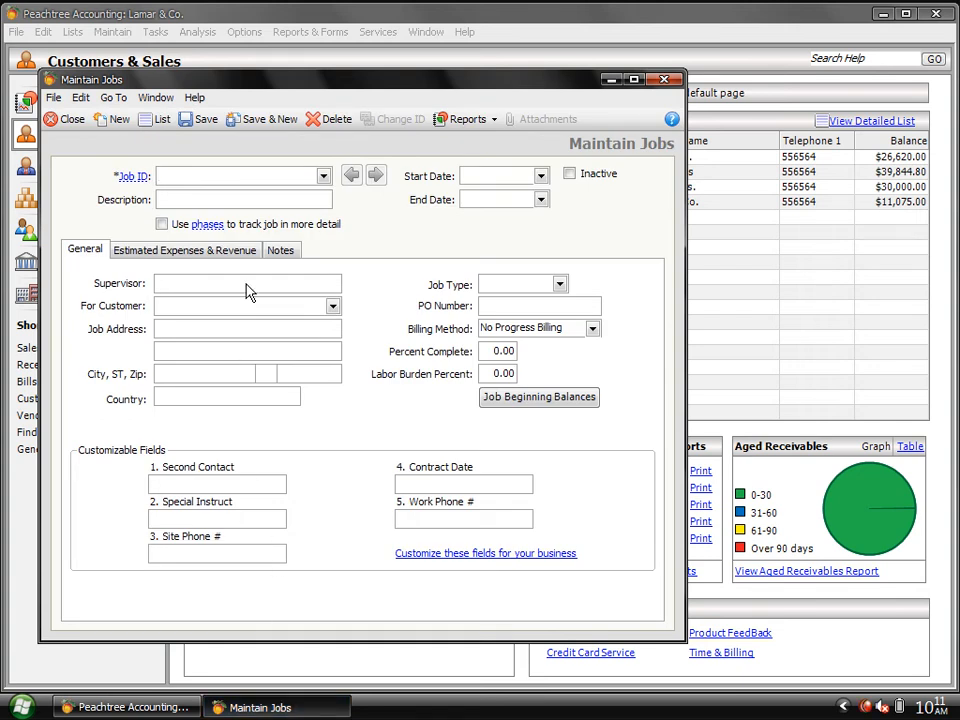
{"action": "left_click", "coordinate": [324, 176]}
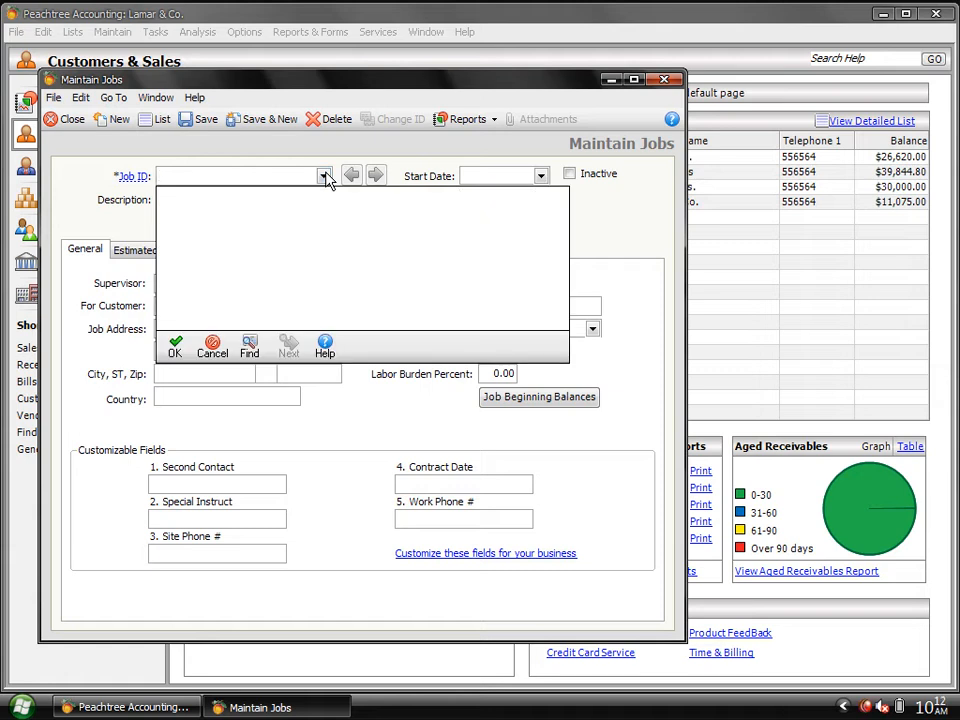
{"action": "left_click", "coordinate": [324, 176]}
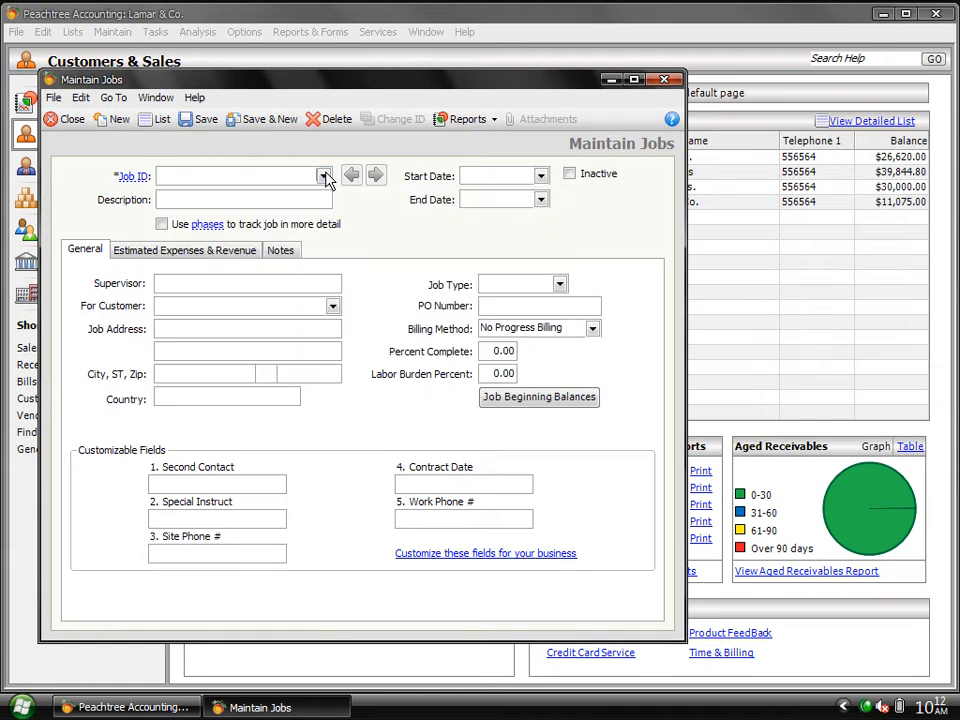
{"action": "type", "text": "1"}
{"action": "key", "text": "Tab"}
{"action": "type", "text": "System Pentiu"}
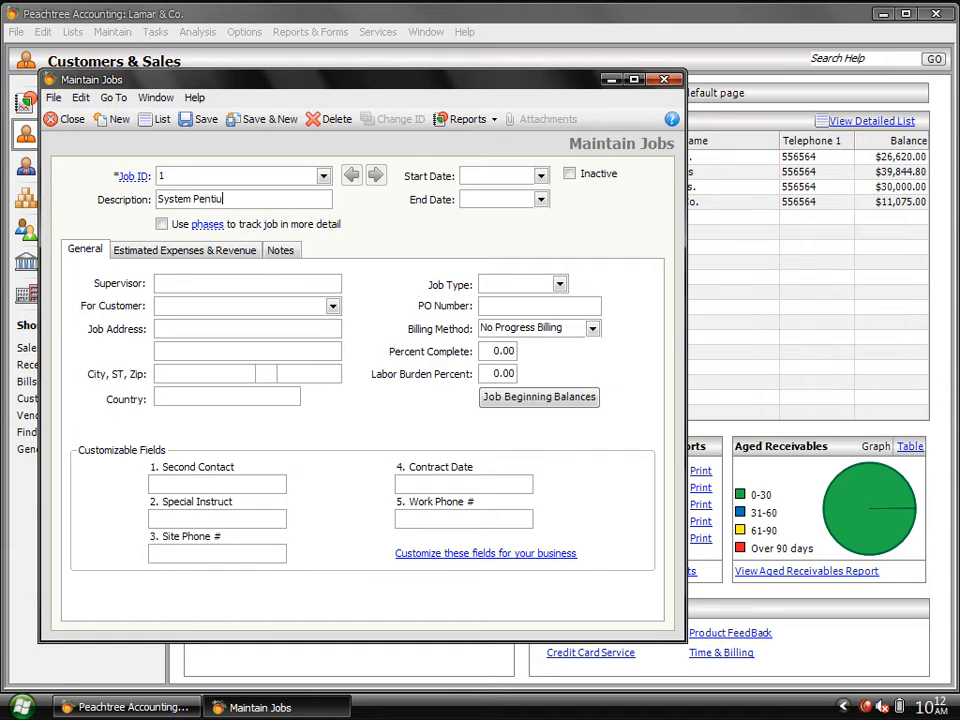
{"action": "type", "text": "m 4"}
Set the job's start date to January 1, 2009 and end date to January 21, 2009, and enable phase tracking.
{"action": "left_click", "coordinate": [541, 177]}
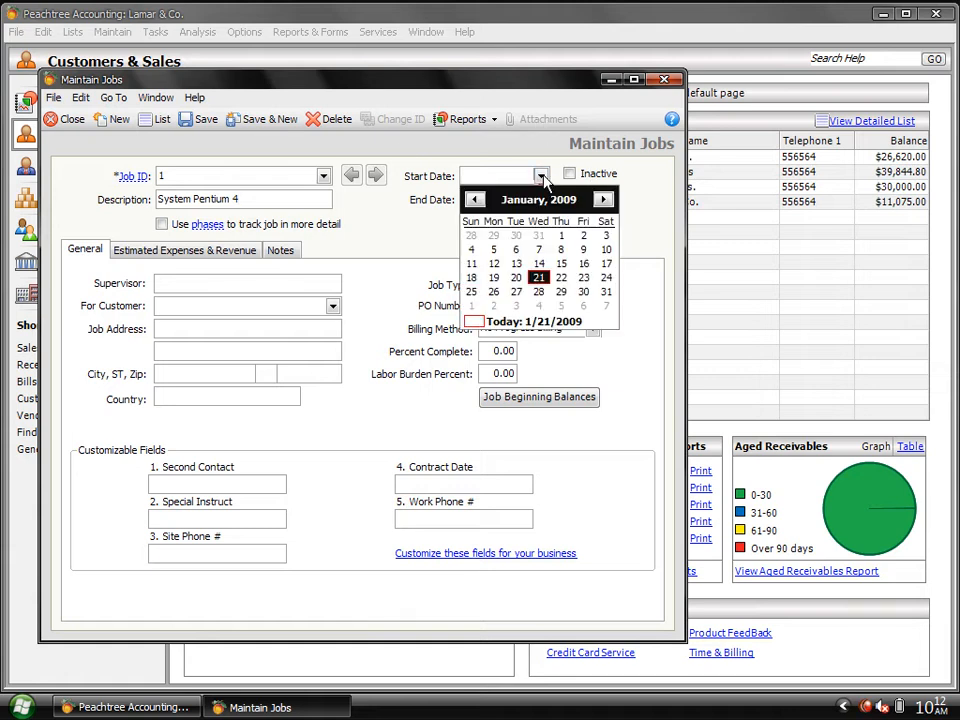
{"action": "left_click", "coordinate": [562, 238]}
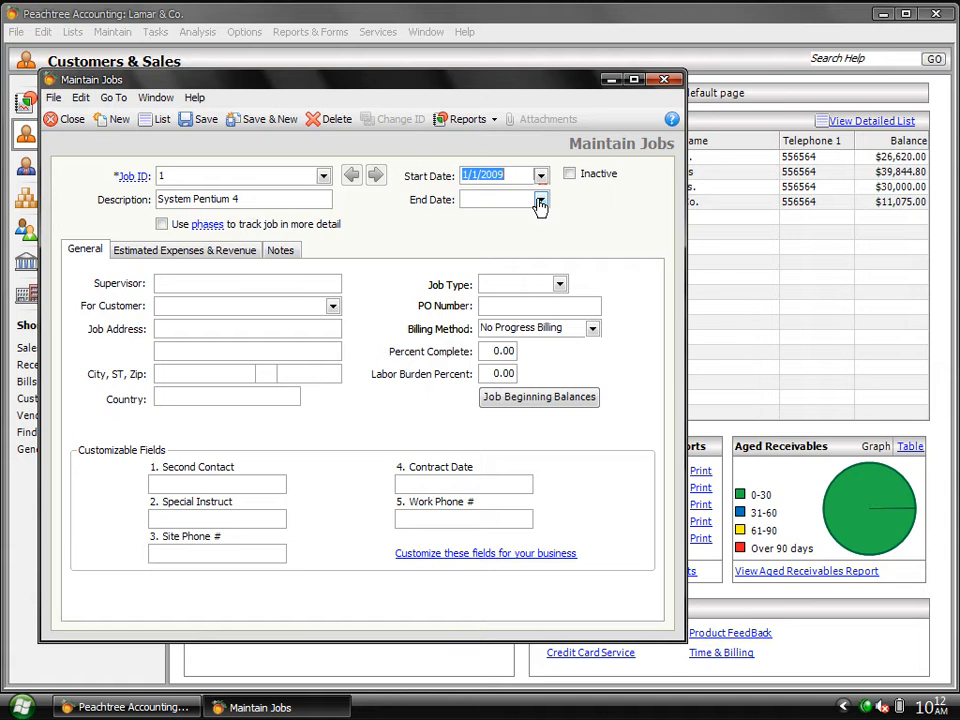
{"action": "left_click", "coordinate": [540, 203]}
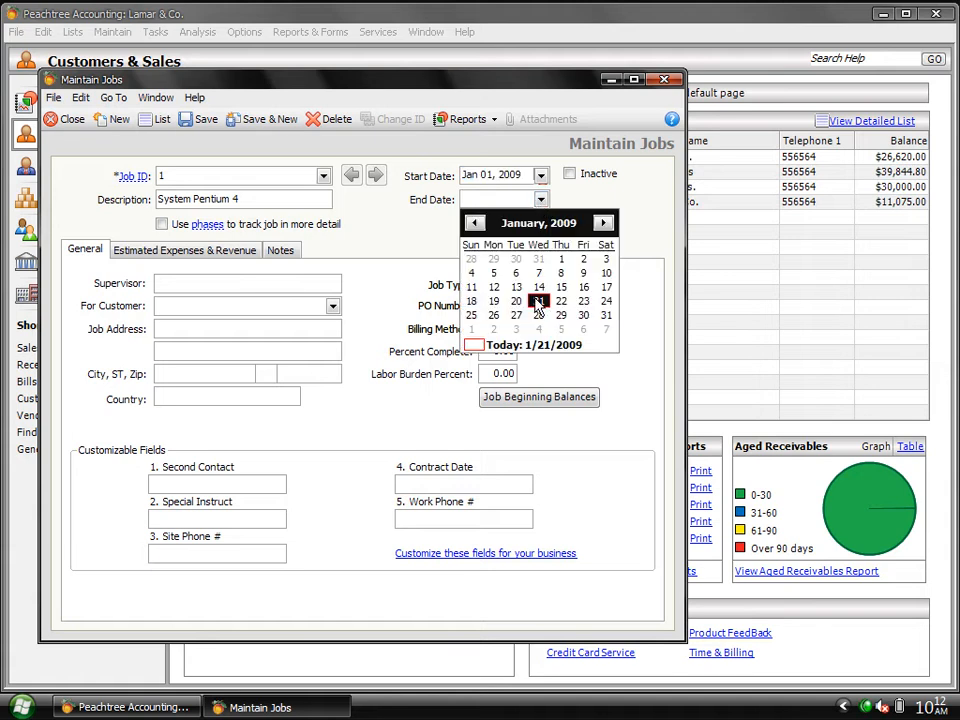
{"action": "left_click", "coordinate": [538, 302]}
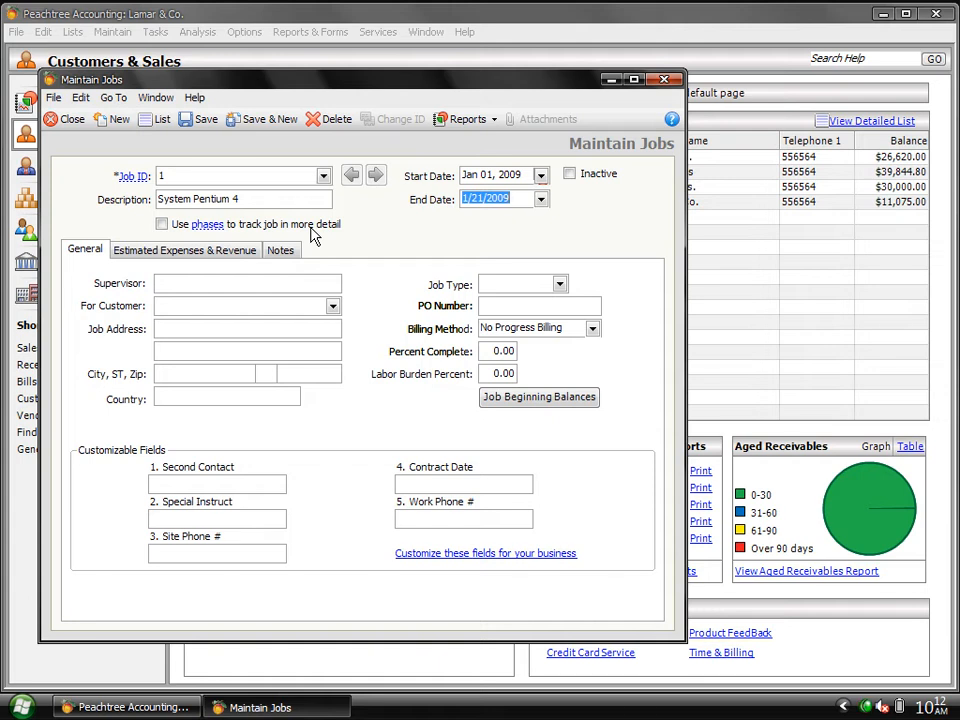
{"action": "left_click", "coordinate": [162, 225]}
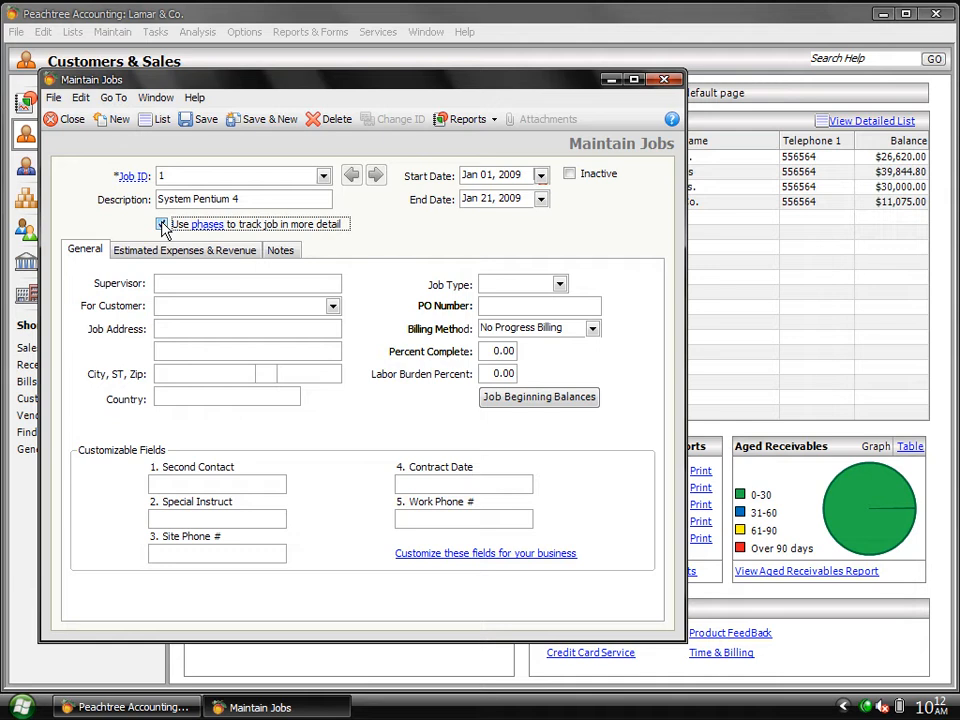
Enter the supervisor's name and assign the job to the customer Ahmad & Co.
{"action": "left_click", "coordinate": [193, 283]}
{"action": "type", "text": "Ali"}
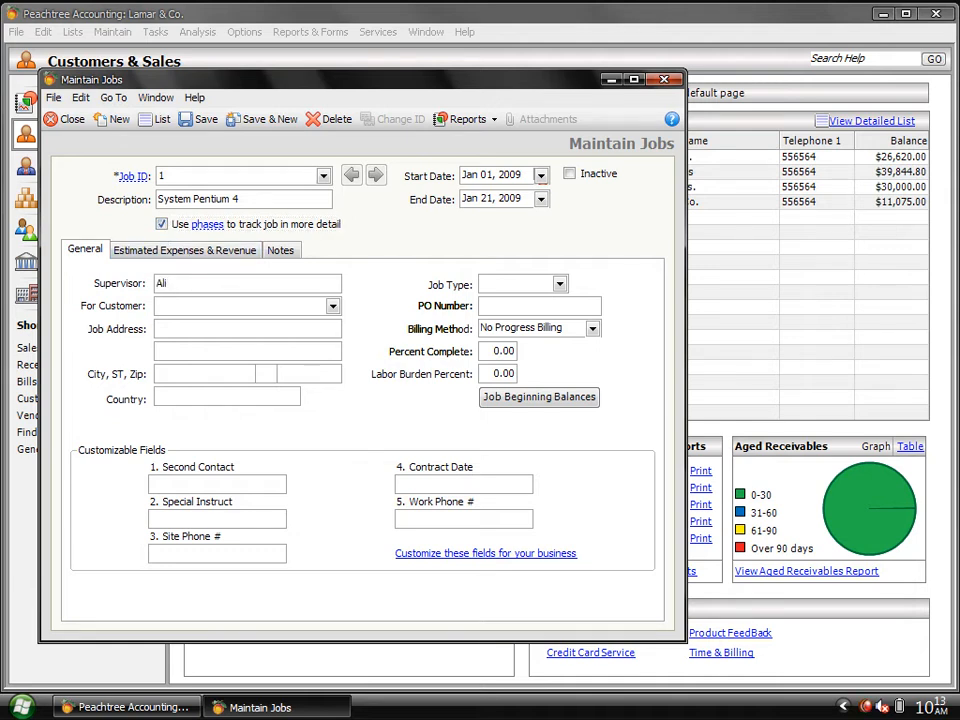
{"action": "left_click", "coordinate": [334, 307]}
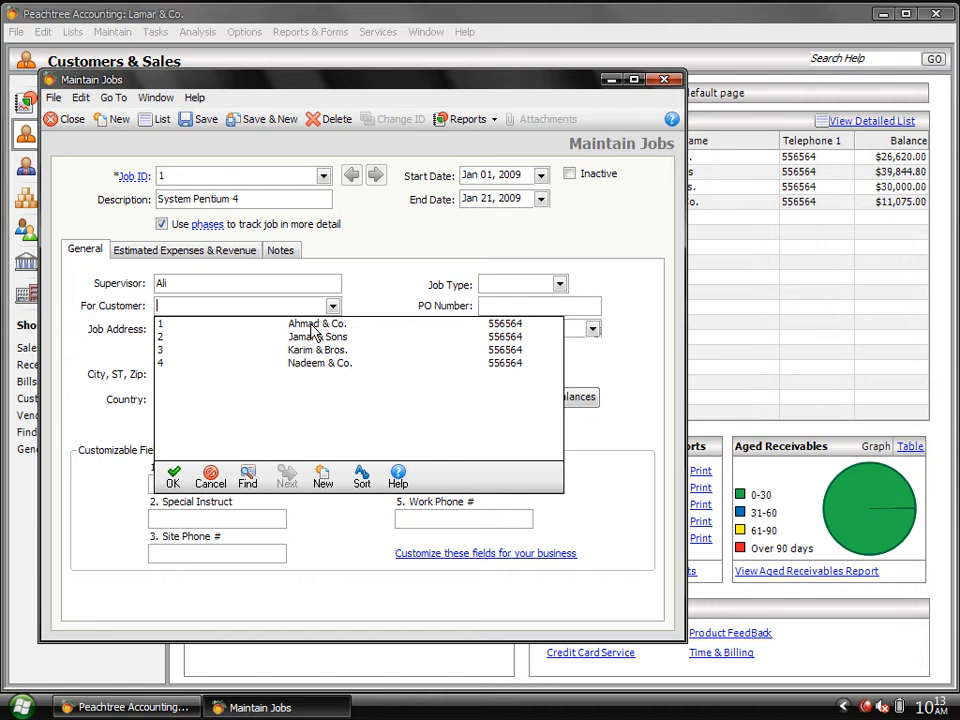
{"action": "left_click", "coordinate": [311, 325]}
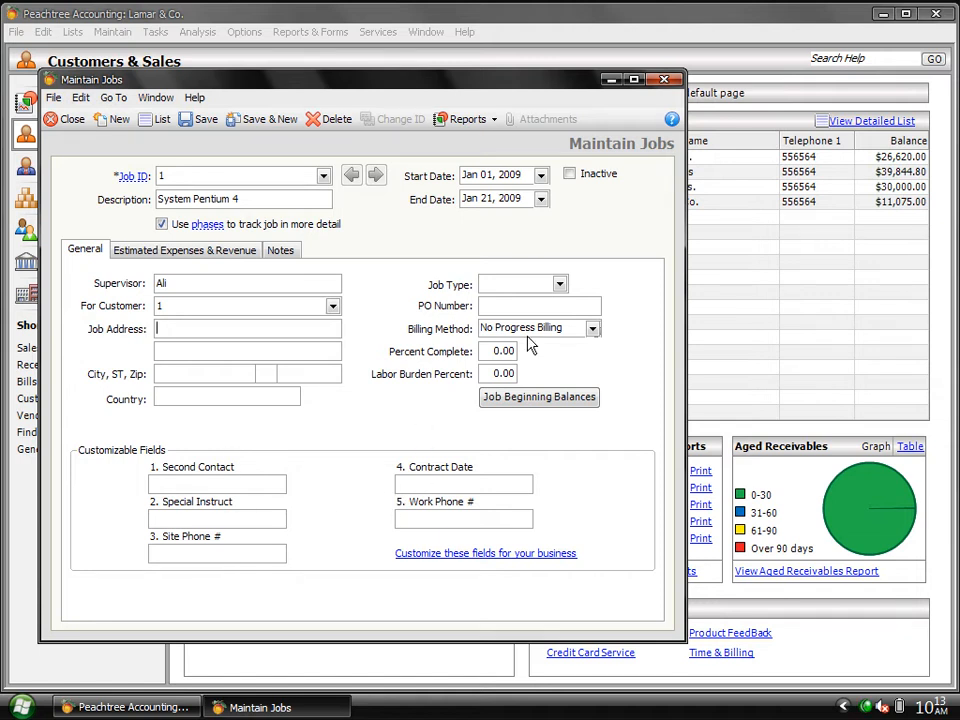
Set the job type to System and the billing method to Percent of Completion.
{"action": "left_click", "coordinate": [522, 281]}
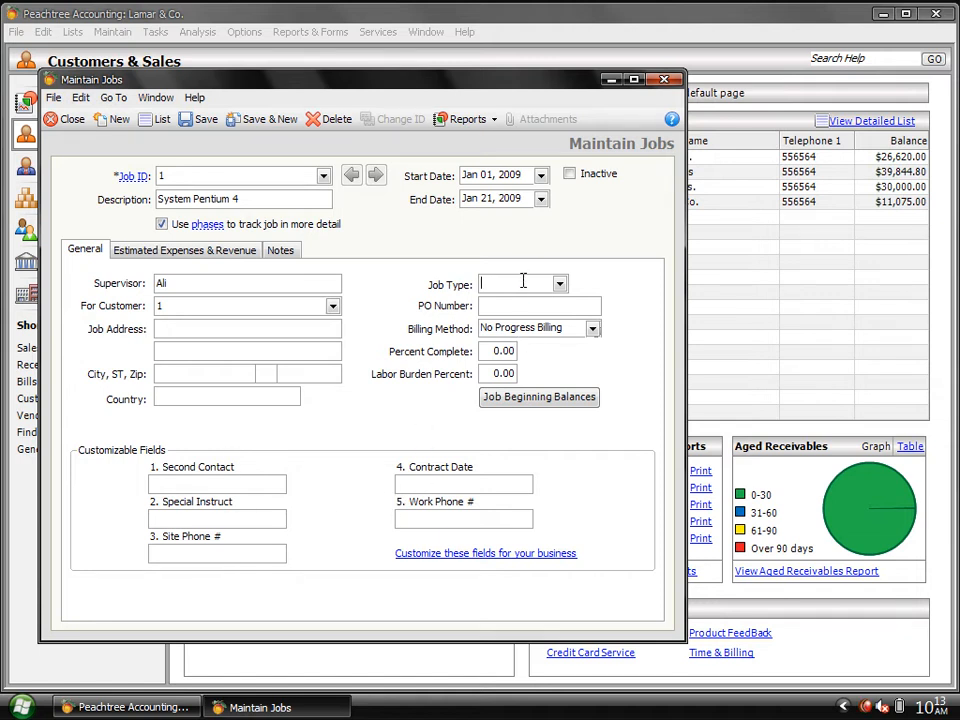
{"action": "type", "text": "System"}
{"action": "left_click", "coordinate": [528, 307]}
{"action": "left_click", "coordinate": [563, 330]}
{"action": "left_click", "coordinate": [563, 330]}
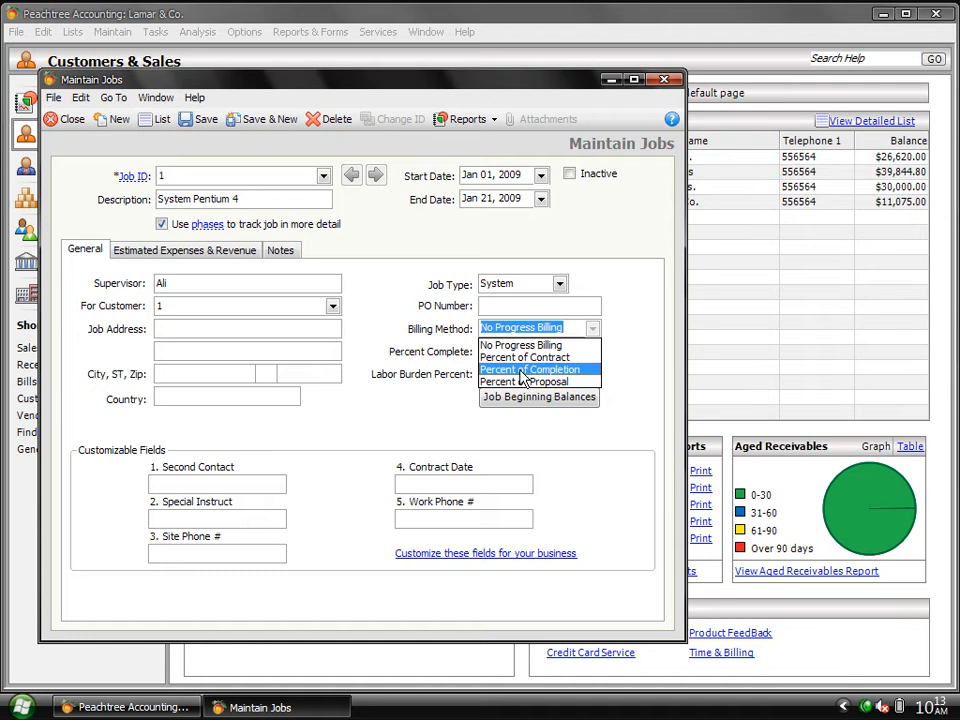
{"action": "left_click", "coordinate": [523, 370]}
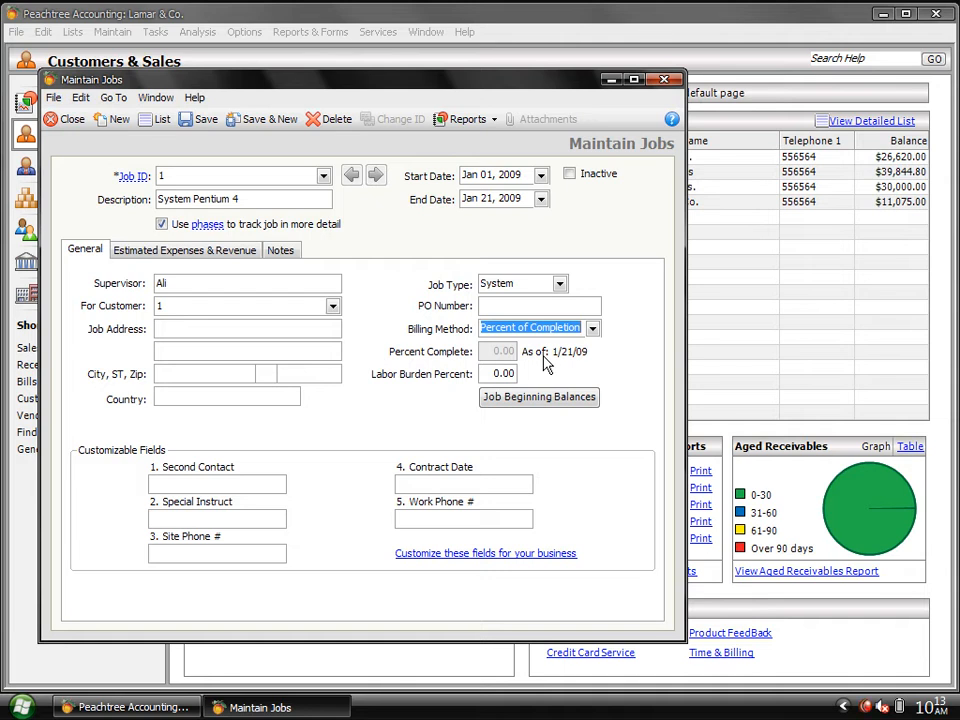
Examine the job's estimated expenses and revenue fields with and without phase tracking, leaving phase tracking enabled.
{"action": "left_click", "coordinate": [158, 258]}
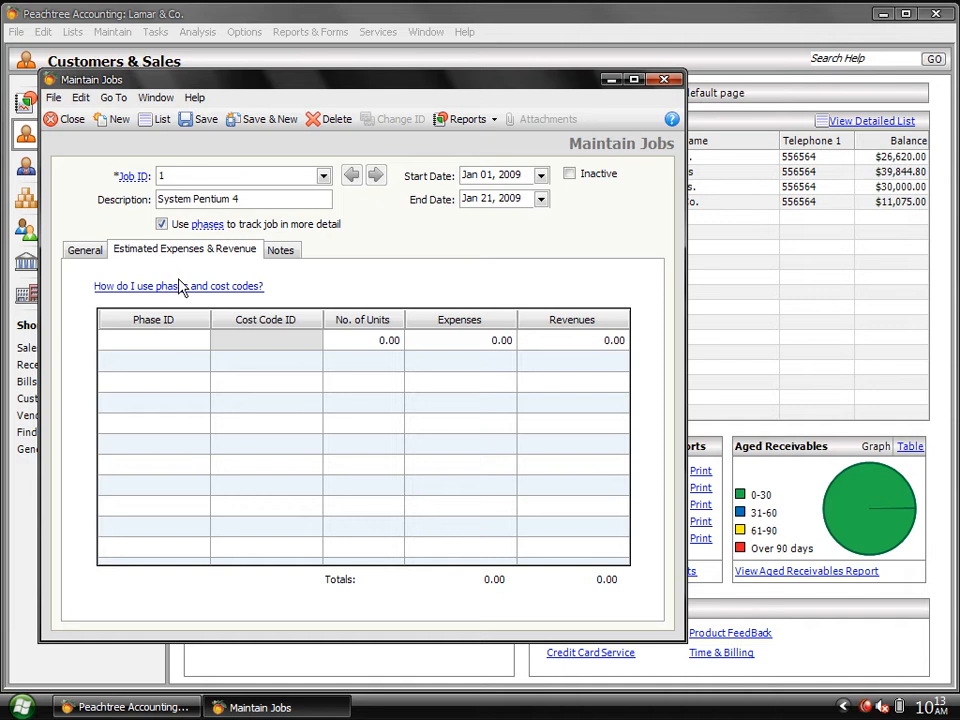
{"action": "left_click", "coordinate": [177, 341]}
{"action": "left_click", "coordinate": [201, 341]}
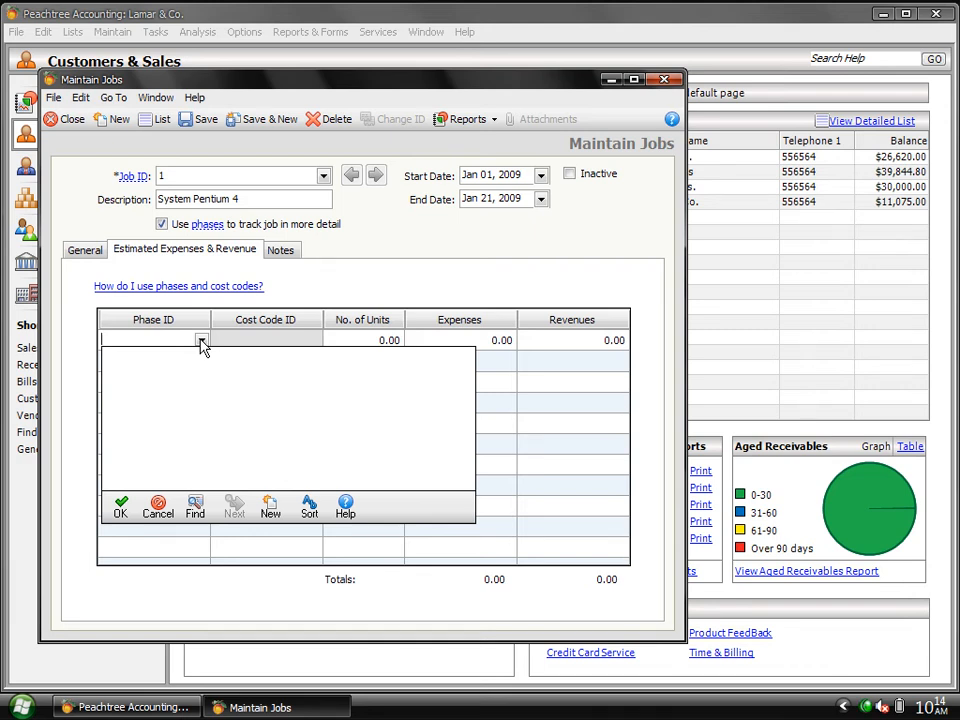
{"action": "left_click", "coordinate": [161, 226]}
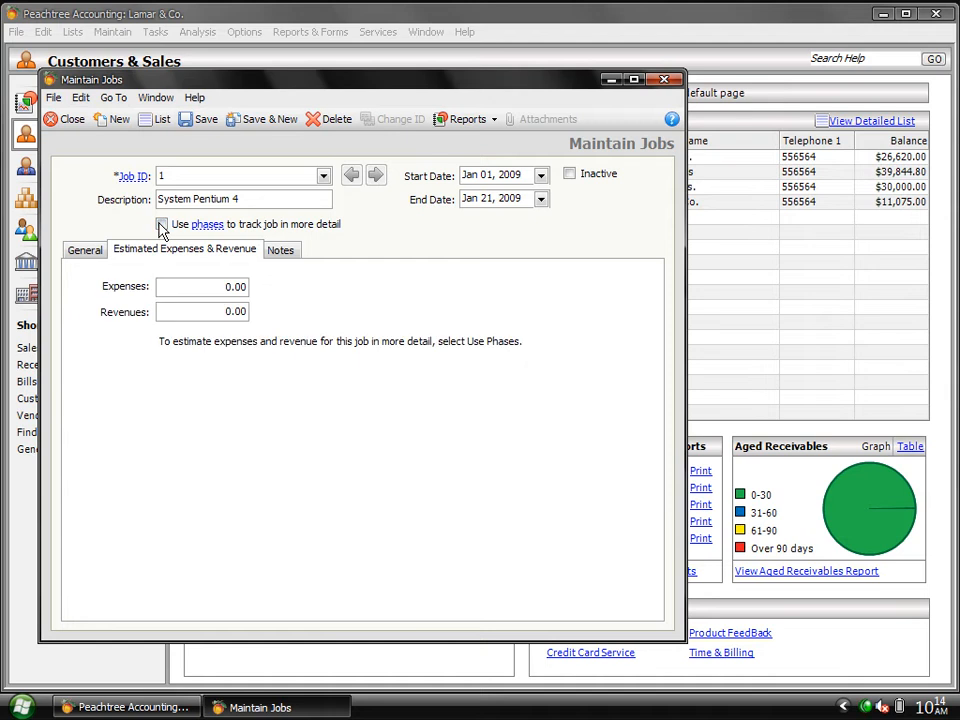
{"action": "left_click", "coordinate": [217, 286]}
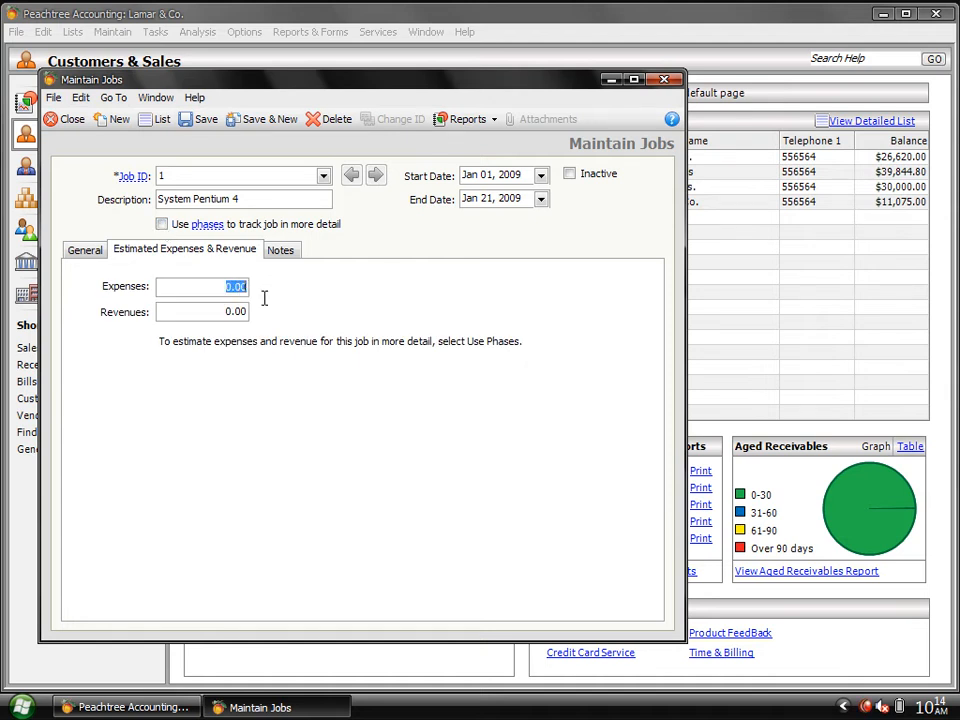
{"action": "left_click", "coordinate": [226, 311]}
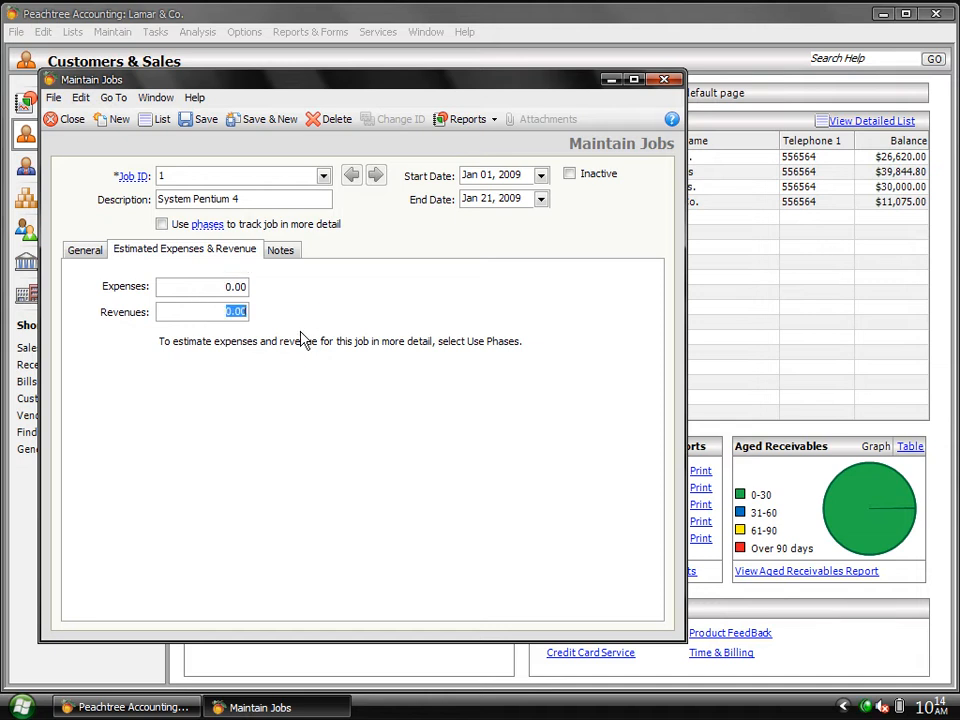
{"action": "left_click", "coordinate": [162, 224]}
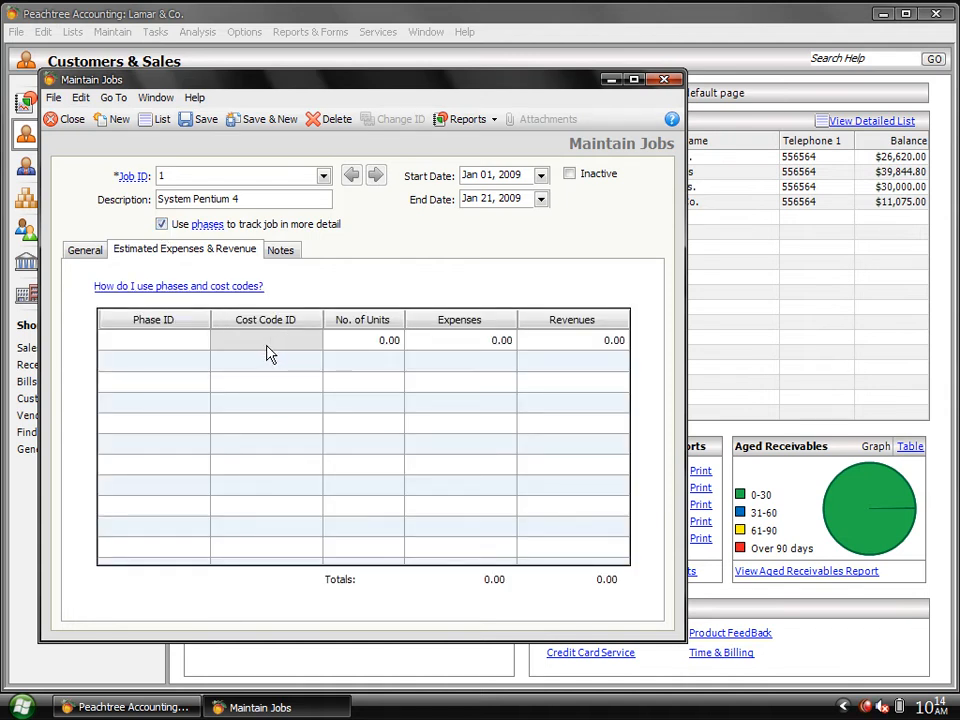
Save the System Pentium 4 job record and close the Maintain Jobs window.
{"action": "left_click", "coordinate": [187, 119]}
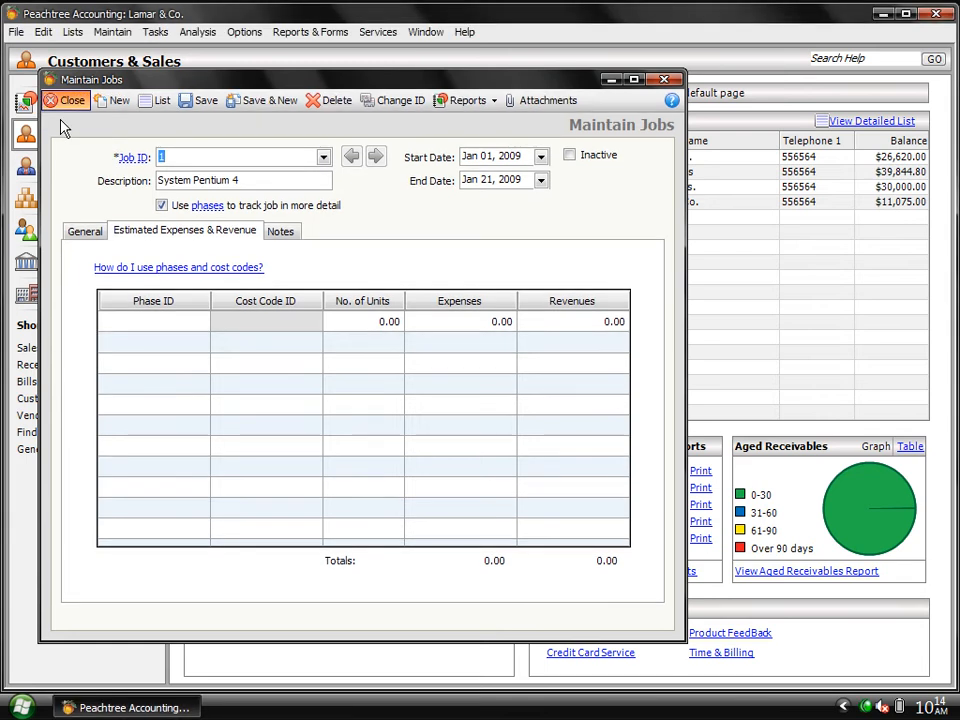
{"action": "left_click", "coordinate": [66, 119]}
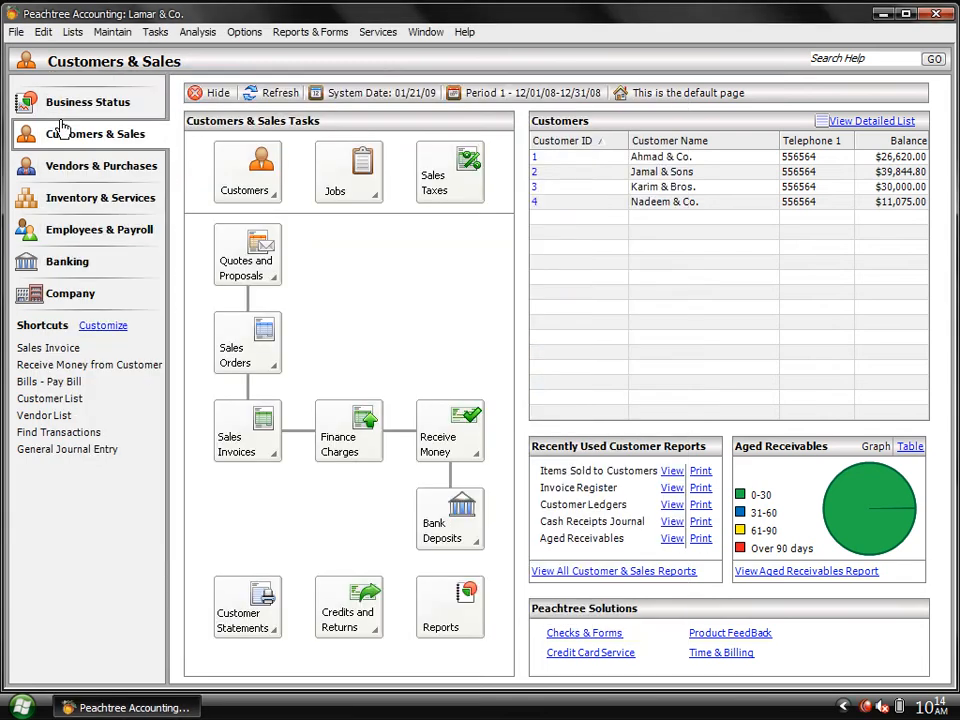
Open the Maintain Phases window and enter phase ID 1 with the description Phase 1, using a cost type.
{"action": "left_click", "coordinate": [121, 32]}
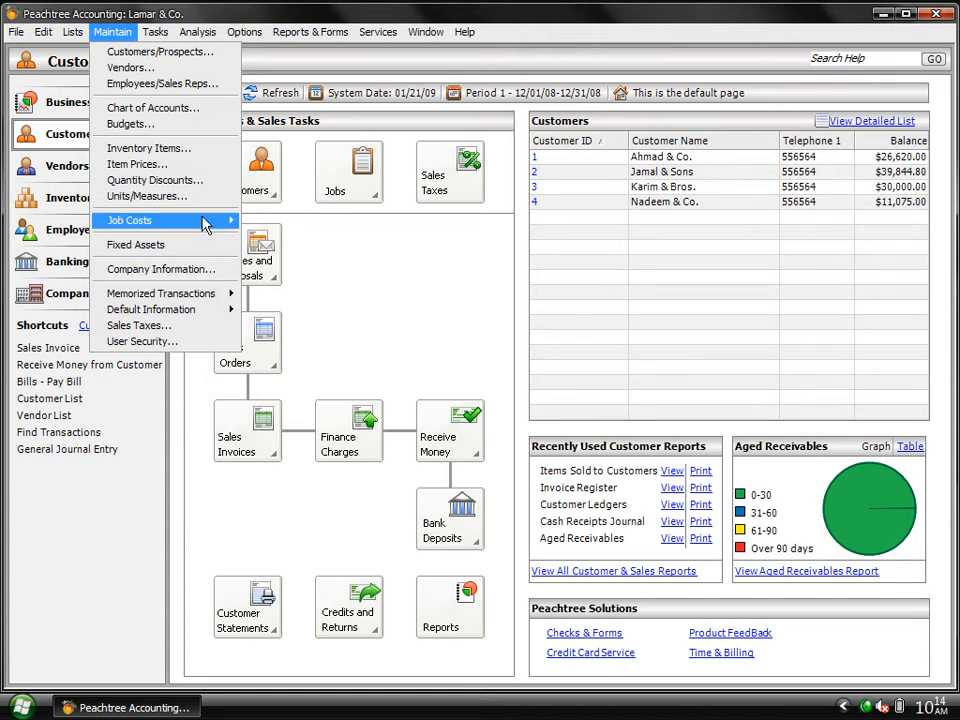
{"action": "mouse_move", "coordinate": [212, 224]}
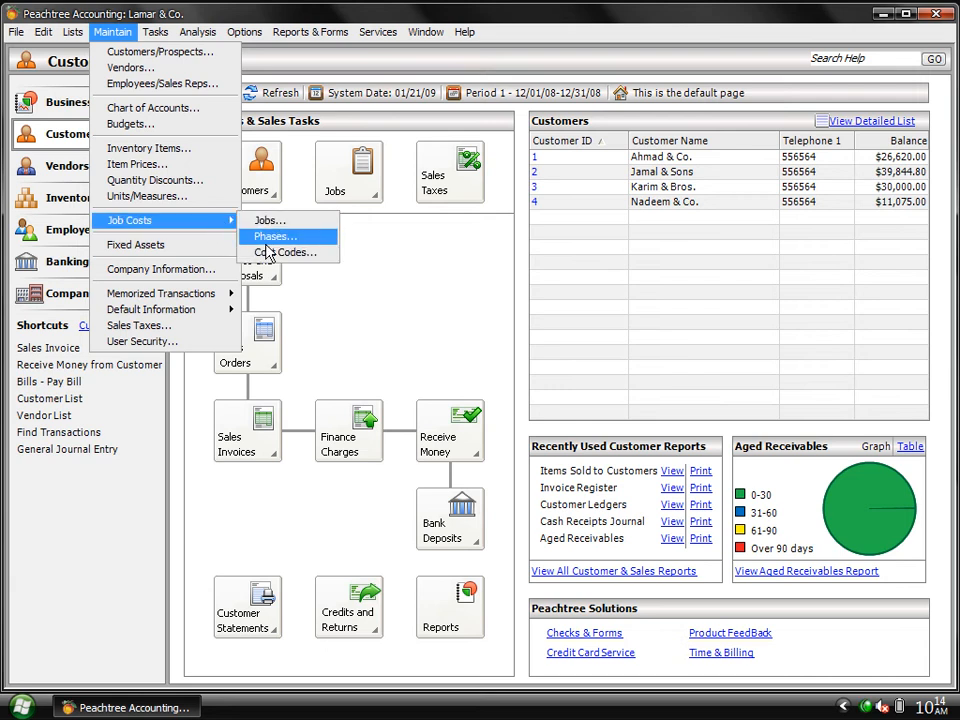
{"action": "left_click", "coordinate": [258, 237]}
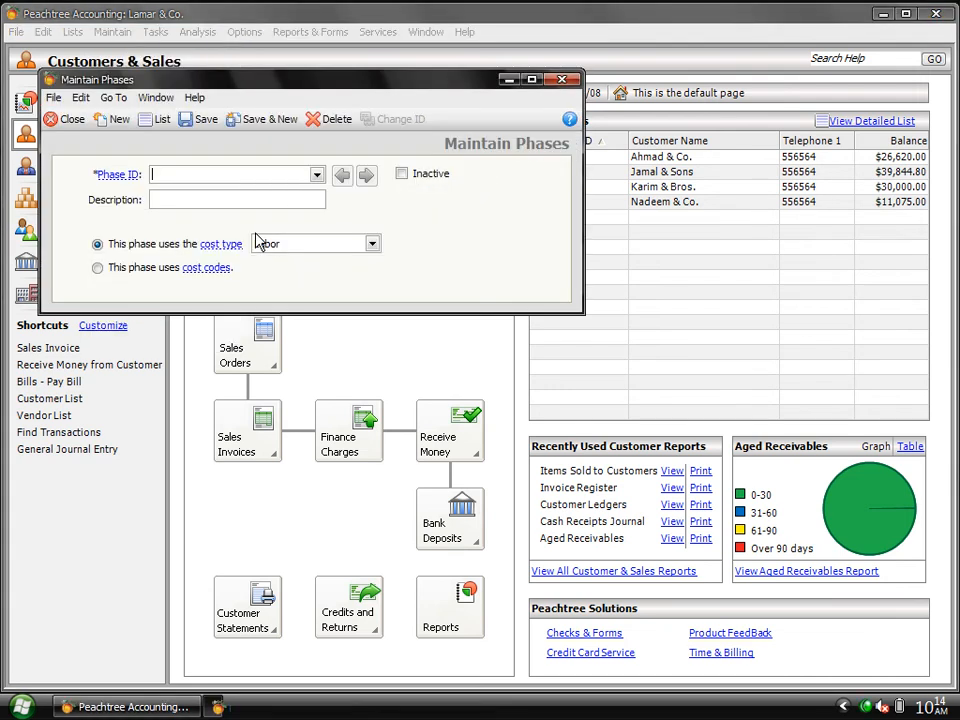
{"action": "type", "text": "1"}
{"action": "key", "text": "Tab"}
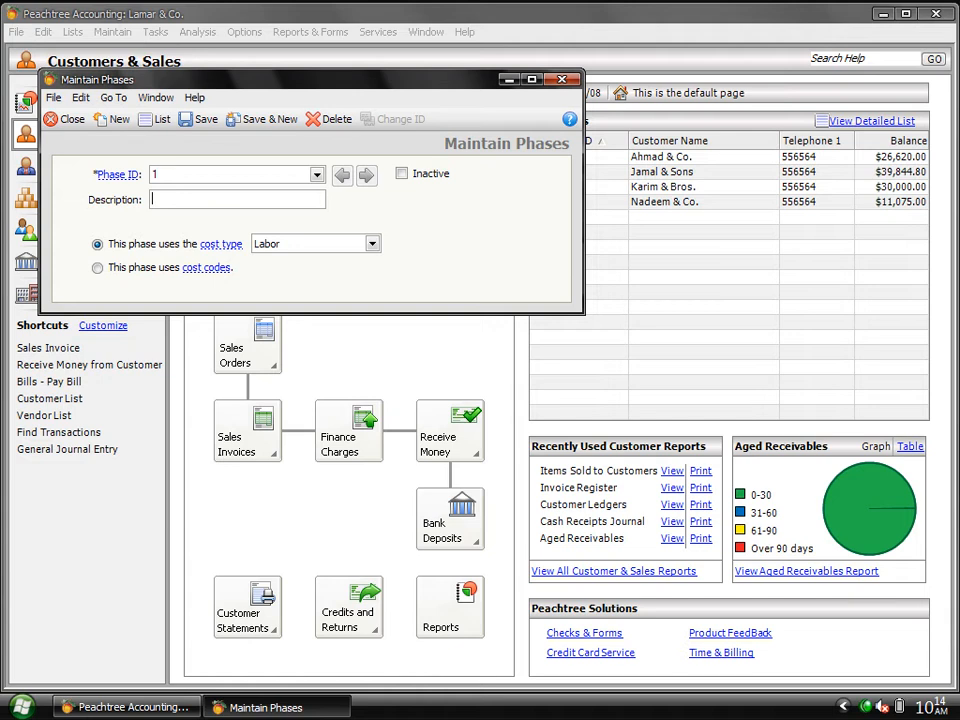
{"action": "type", "text": "Phase 1"}
{"action": "left_click", "coordinate": [182, 248]}
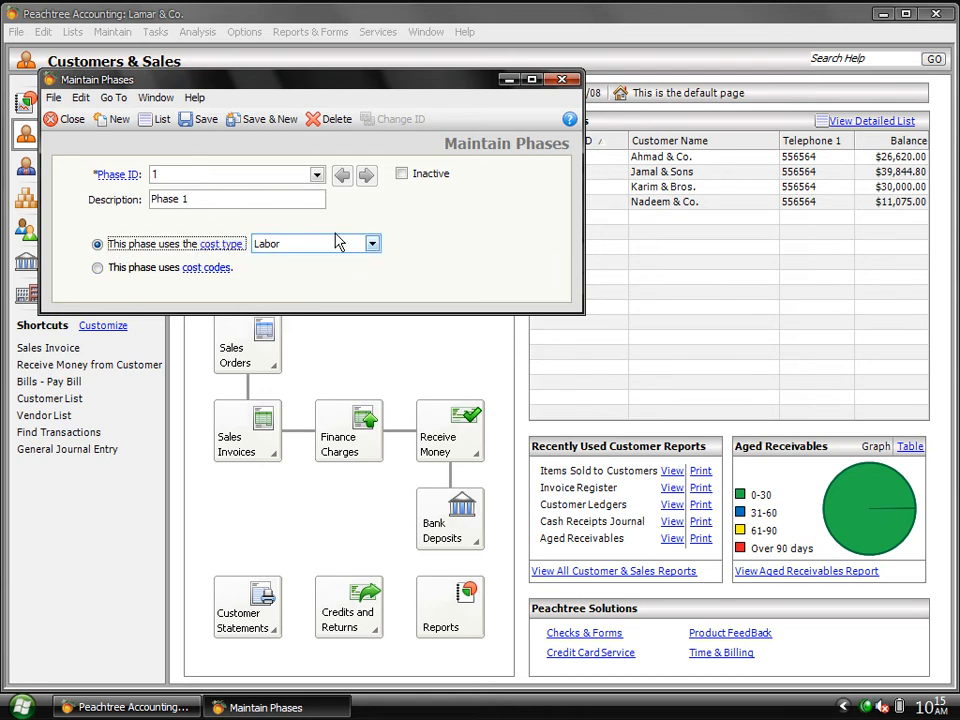
Set phase 1 to use cost codes instead of a cost type, and save and close the phase record.
{"action": "left_click", "coordinate": [371, 244]}
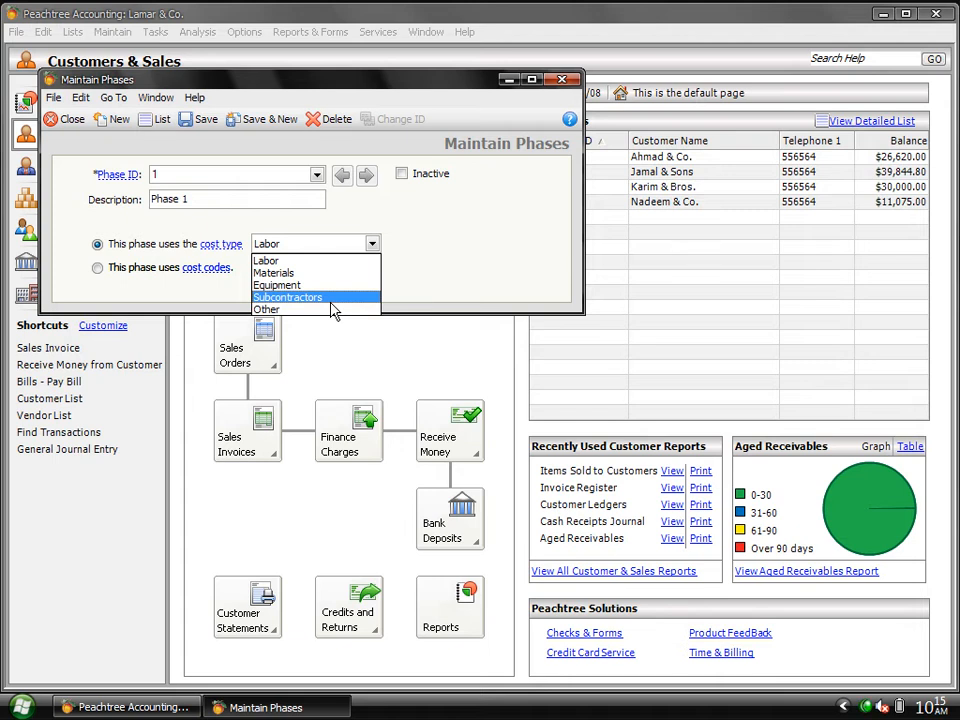
{"action": "left_click", "coordinate": [122, 275]}
{"action": "left_click", "coordinate": [122, 275]}
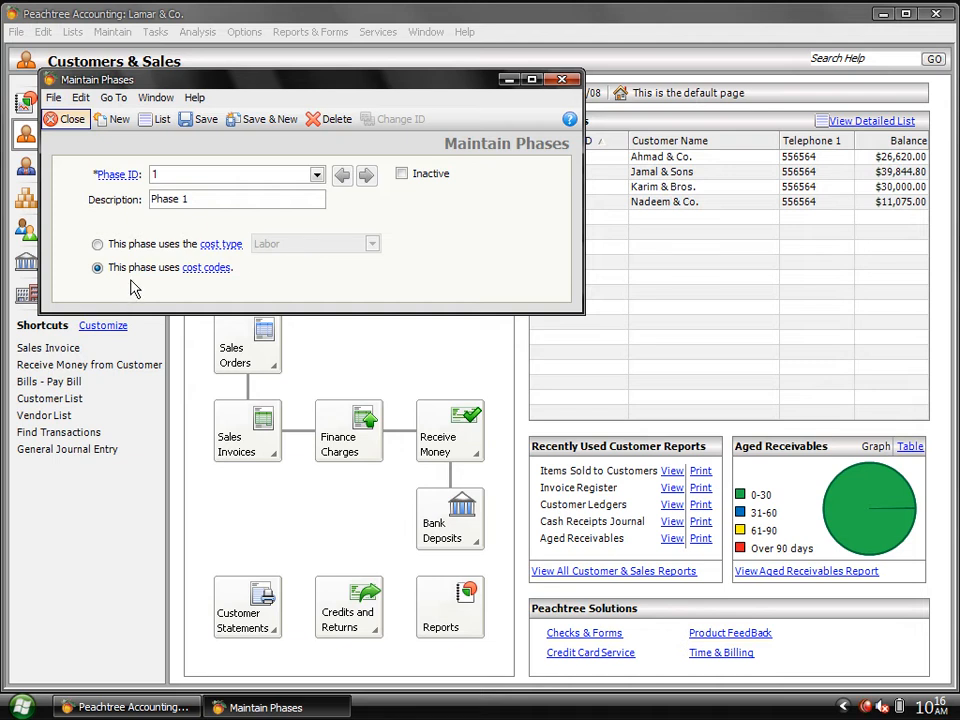
{"action": "left_click", "coordinate": [193, 124]}
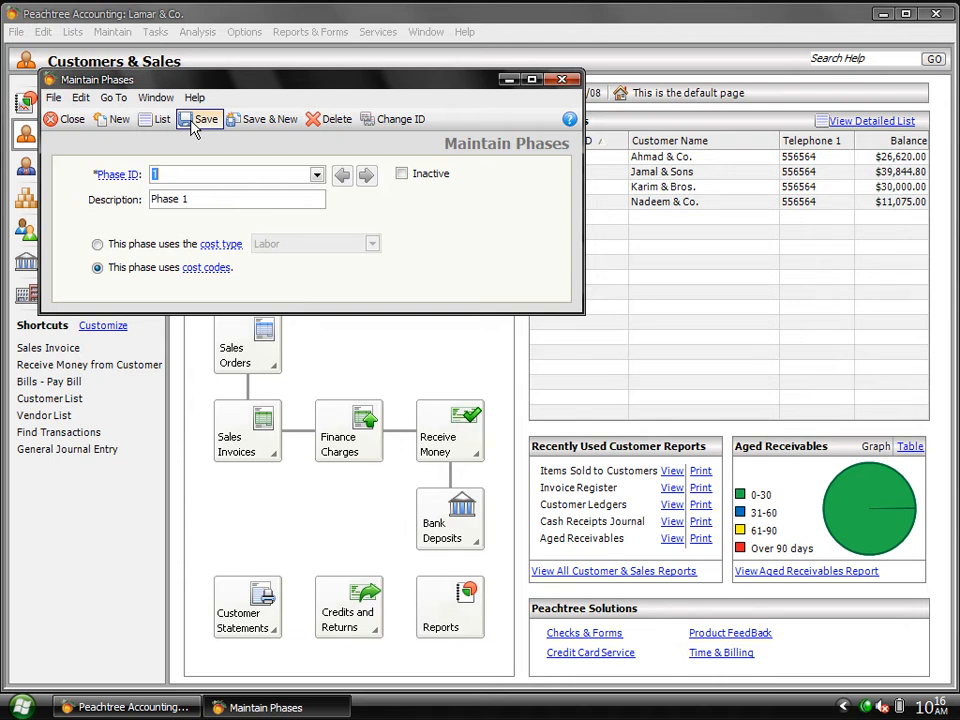
{"action": "left_click", "coordinate": [45, 110]}
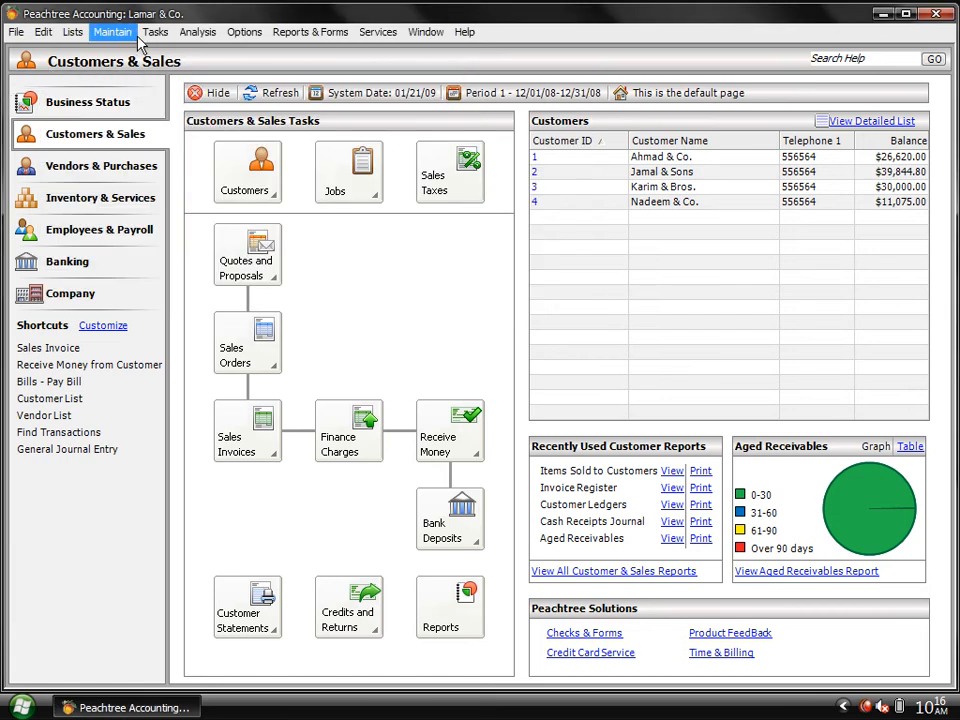
Create and save cost code 1 with the description CPU IV and the cost type Materials.
{"action": "left_click", "coordinate": [125, 36]}
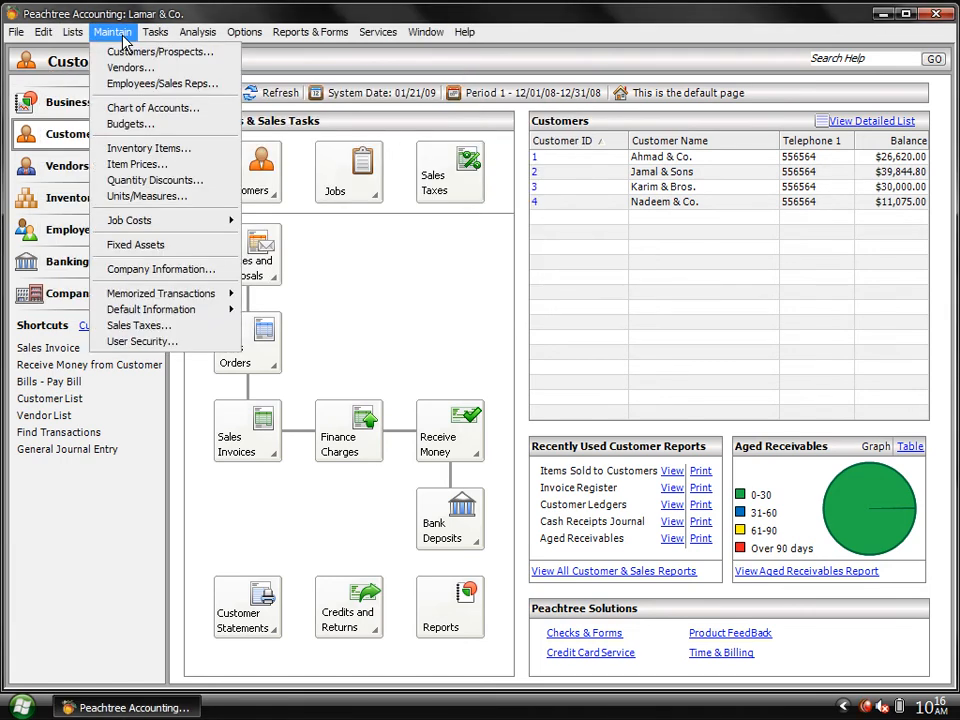
{"action": "mouse_move", "coordinate": [207, 221]}
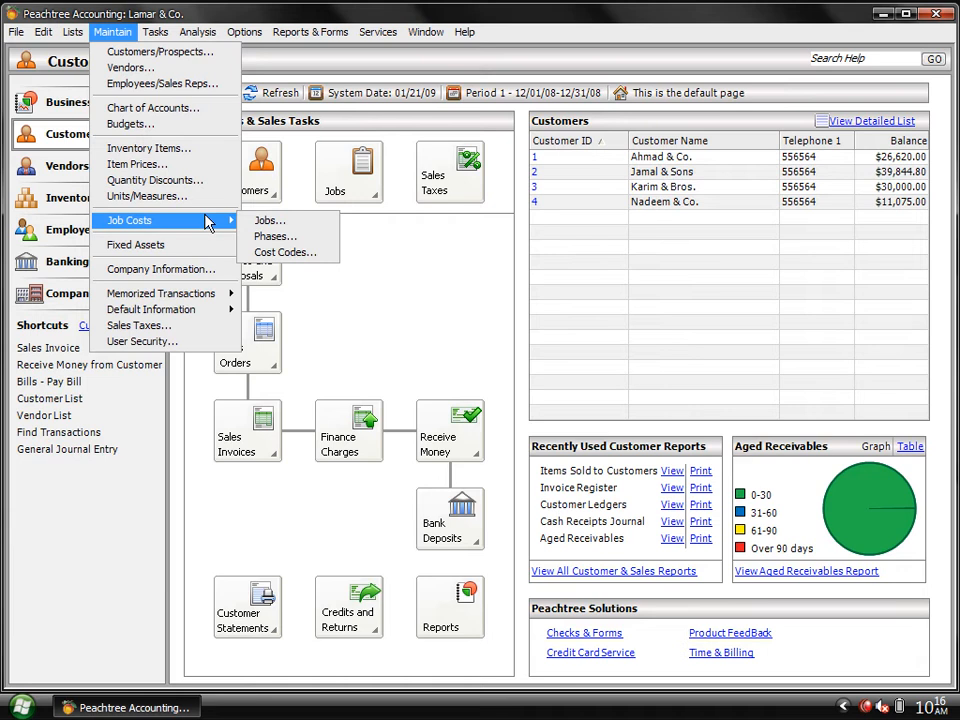
{"action": "left_click", "coordinate": [272, 253]}
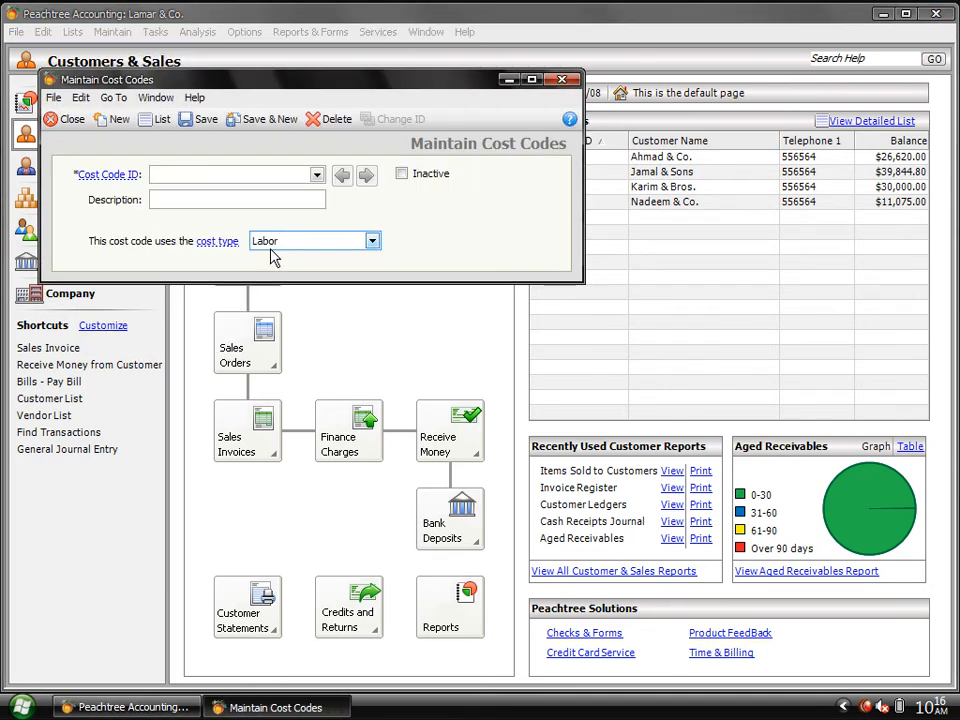
{"action": "type", "text": "1"}
{"action": "type", "text": "C"}
{"action": "type", "text": "P"}
{"action": "type", "text": "U"}
{"action": "type", "text": " I"}
{"action": "type", "text": "V"}
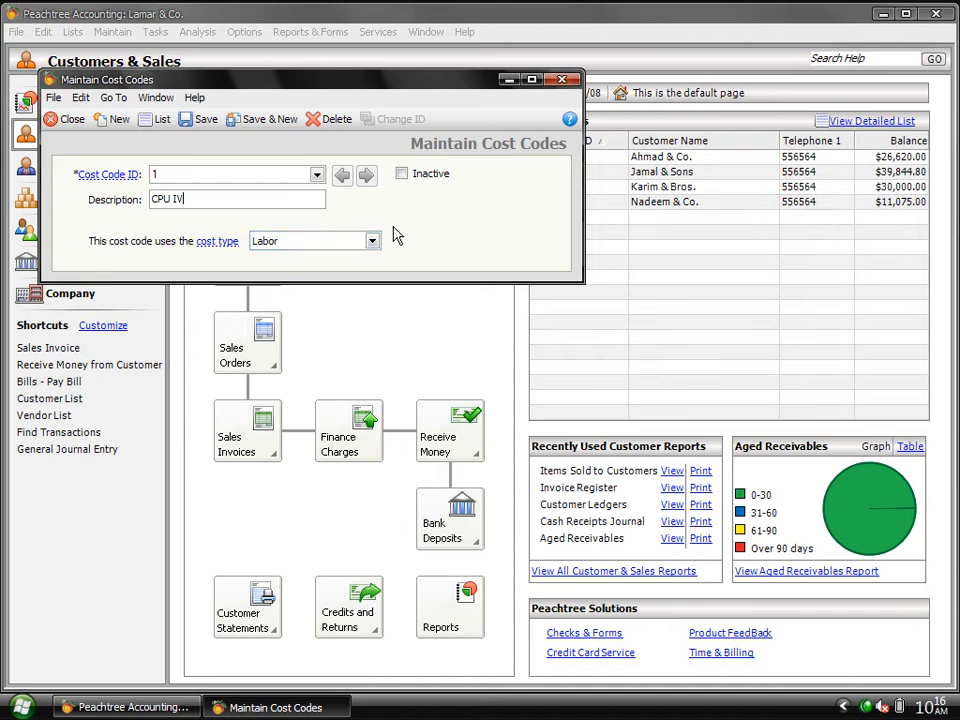
{"action": "left_click", "coordinate": [360, 243]}
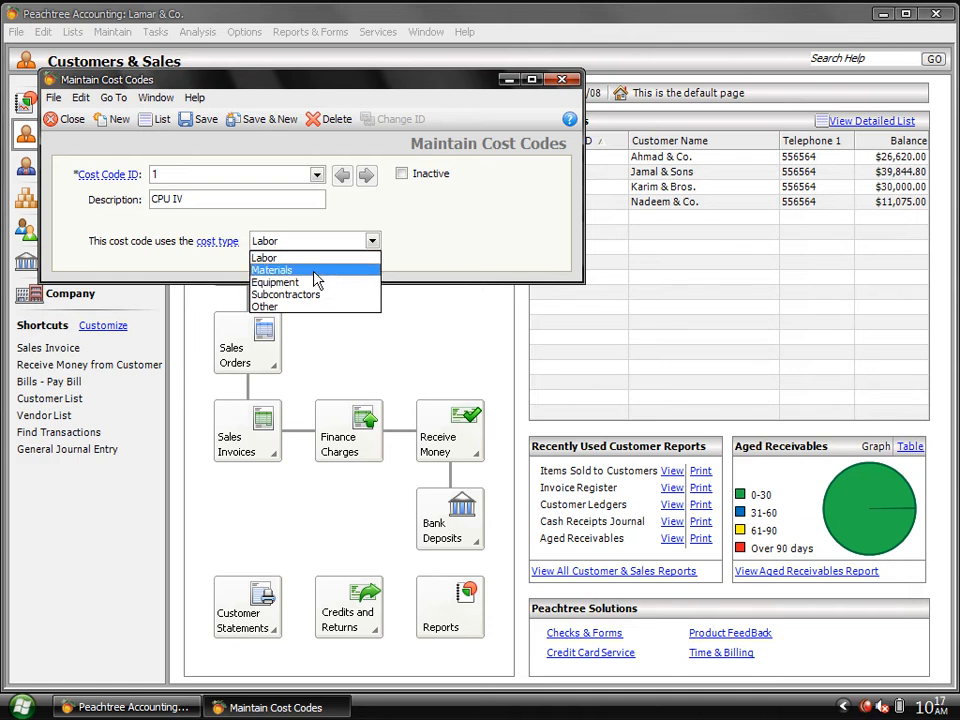
{"action": "left_click", "coordinate": [316, 271]}
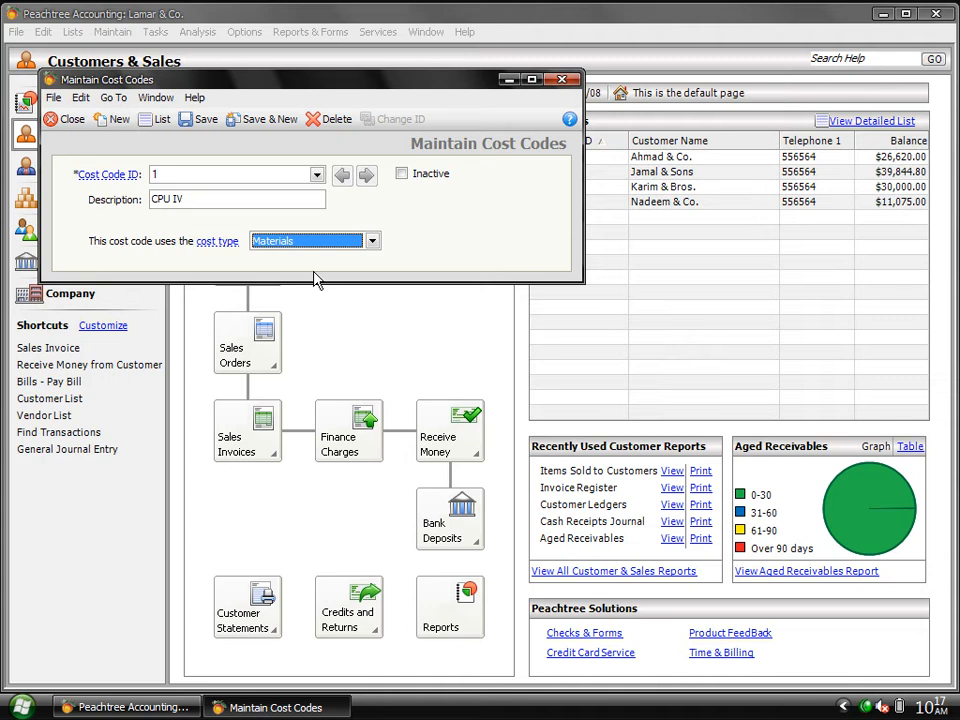
{"action": "left_click", "coordinate": [201, 121]}
Create and save cost code 2 with the description Mouse, keeping the Materials cost type.
{"action": "type", "text": "2"}
{"action": "key", "text": "Tab"}
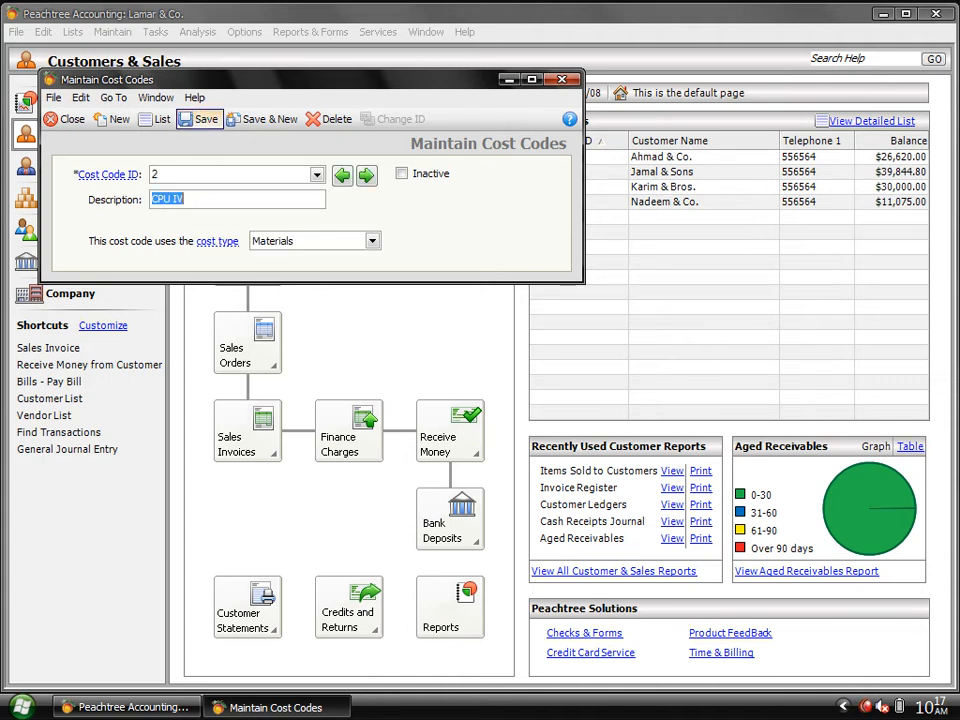
{"action": "type", "text": "Mouse"}
{"action": "left_click", "coordinate": [201, 121]}
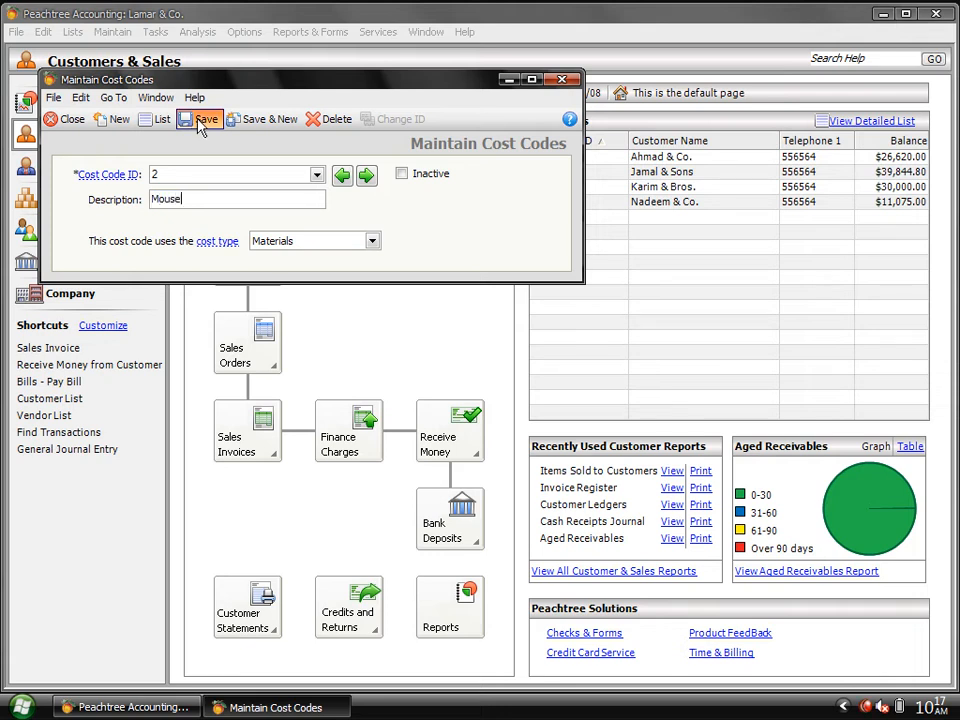
Create and save cost code 3 with the description monitor, keeping the Materials cost type.
{"action": "type", "text": "3"}
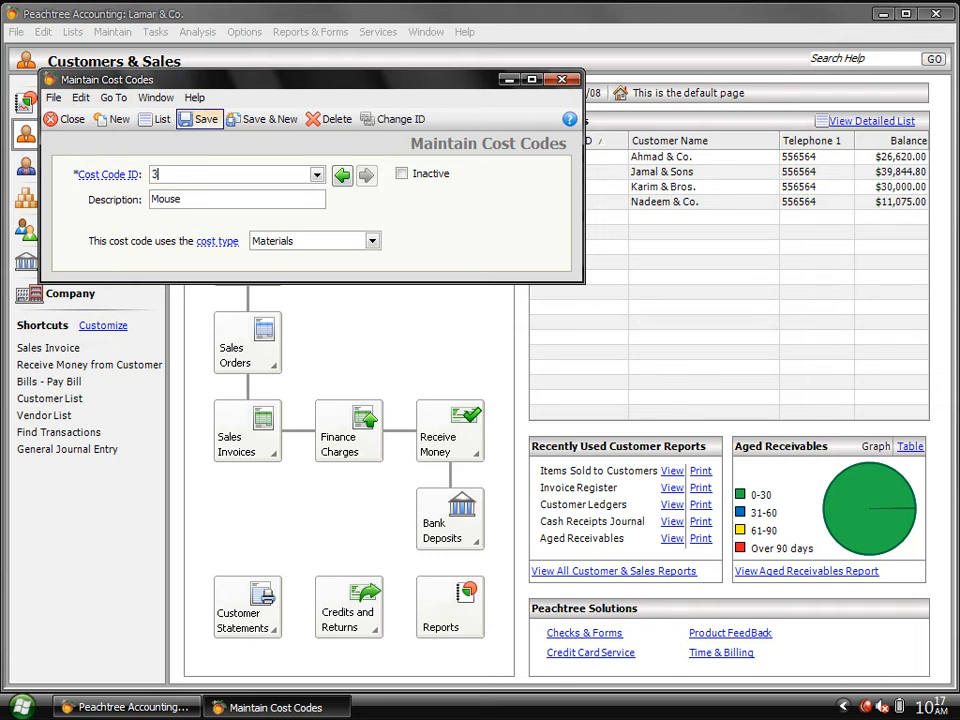
{"action": "key", "text": "Tab"}
{"action": "type", "text": "mon"}
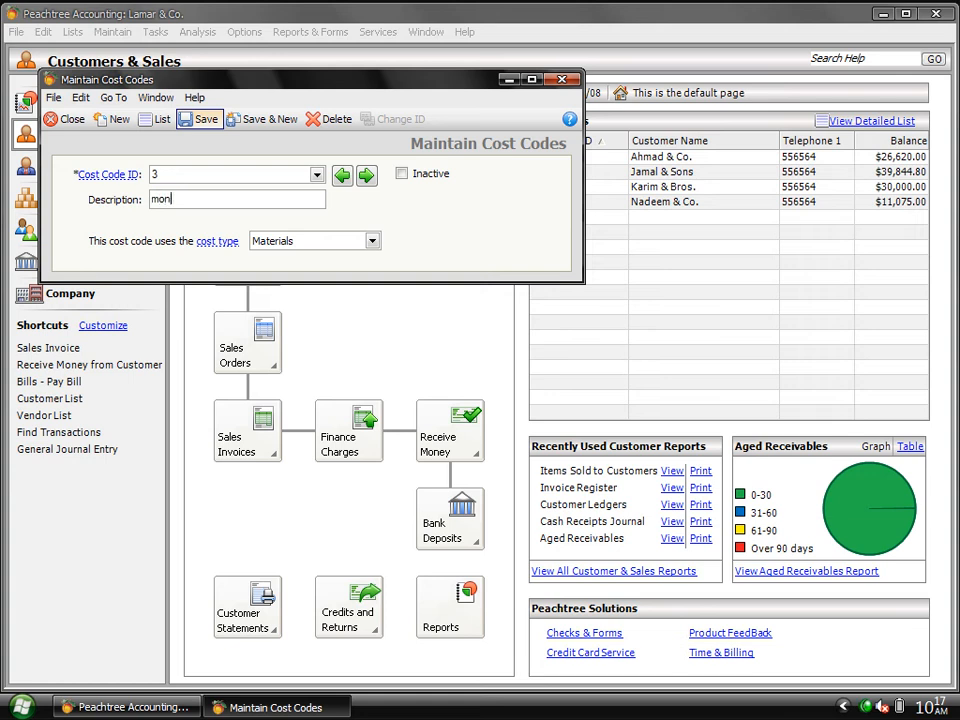
{"action": "type", "text": "itor"}
{"action": "left_click", "coordinate": [197, 119]}
Create and save cost code 4 with the description keyboard, and close the Maintain Cost Codes window.
{"action": "type", "text": "4"}
{"action": "key", "text": "Tab"}
{"action": "type", "text": "keyboard"}
{"action": "left_click", "coordinate": [204, 119]}
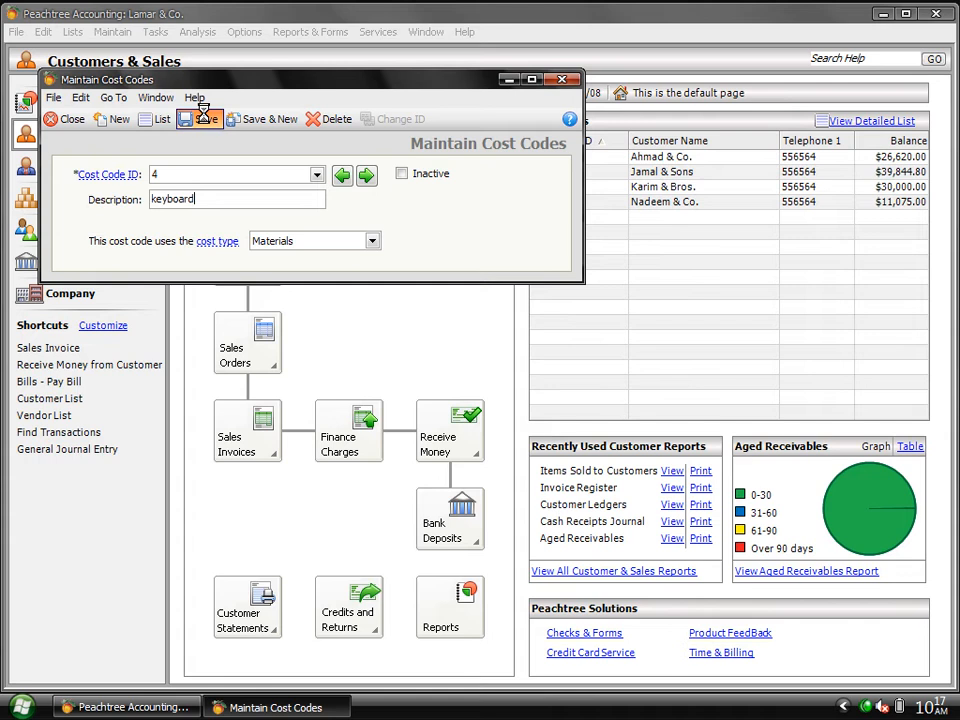
{"action": "left_click", "coordinate": [66, 120]}
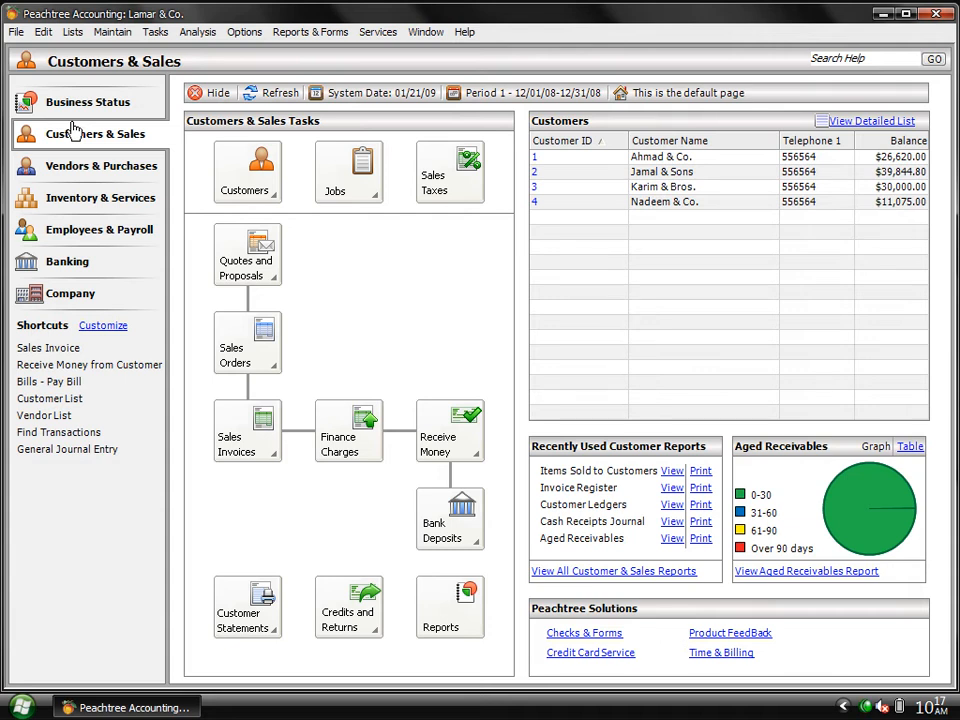
Open job 1, System Pentium 4, in Maintain Jobs and show its estimated expenses and revenue.
{"action": "left_click", "coordinate": [113, 38]}
{"action": "mouse_move", "coordinate": [229, 220]}
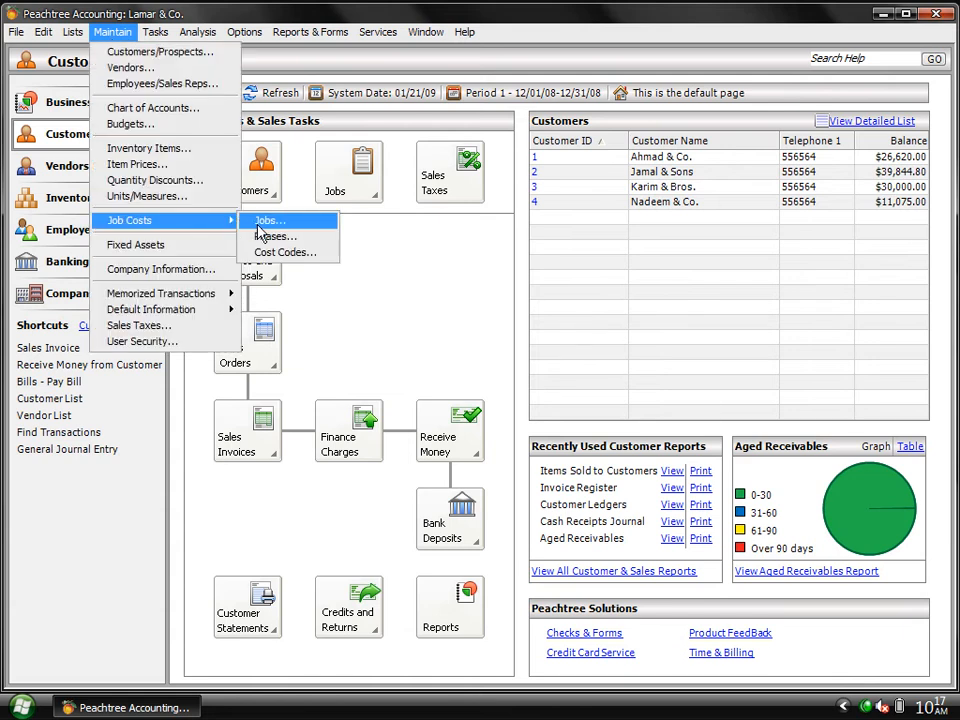
{"action": "left_click", "coordinate": [259, 222]}
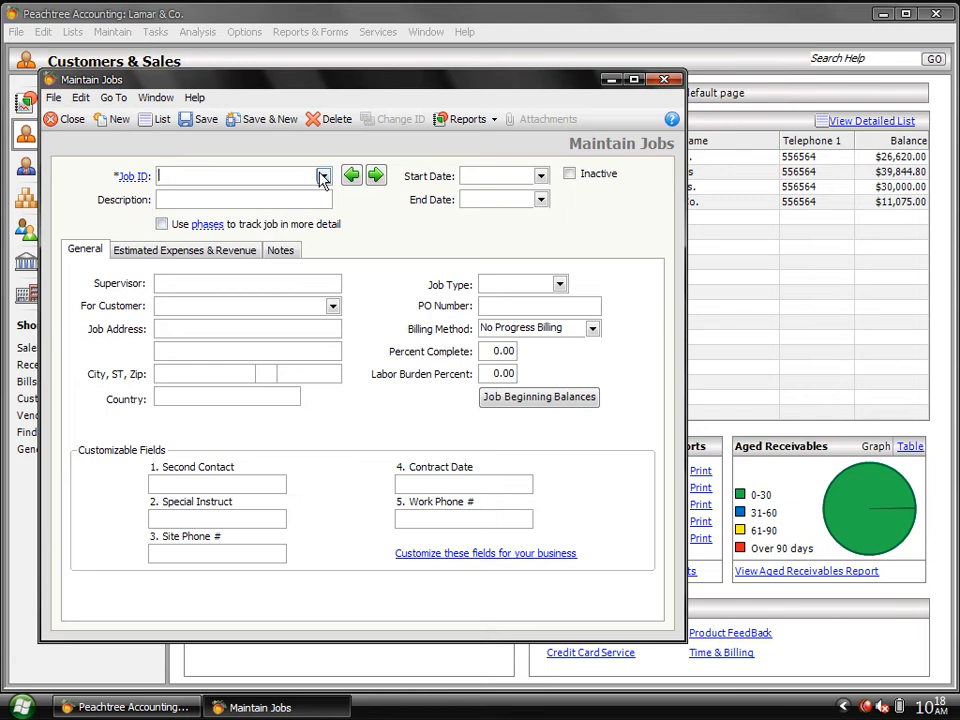
{"action": "left_click", "coordinate": [323, 177]}
{"action": "left_click", "coordinate": [301, 193]}
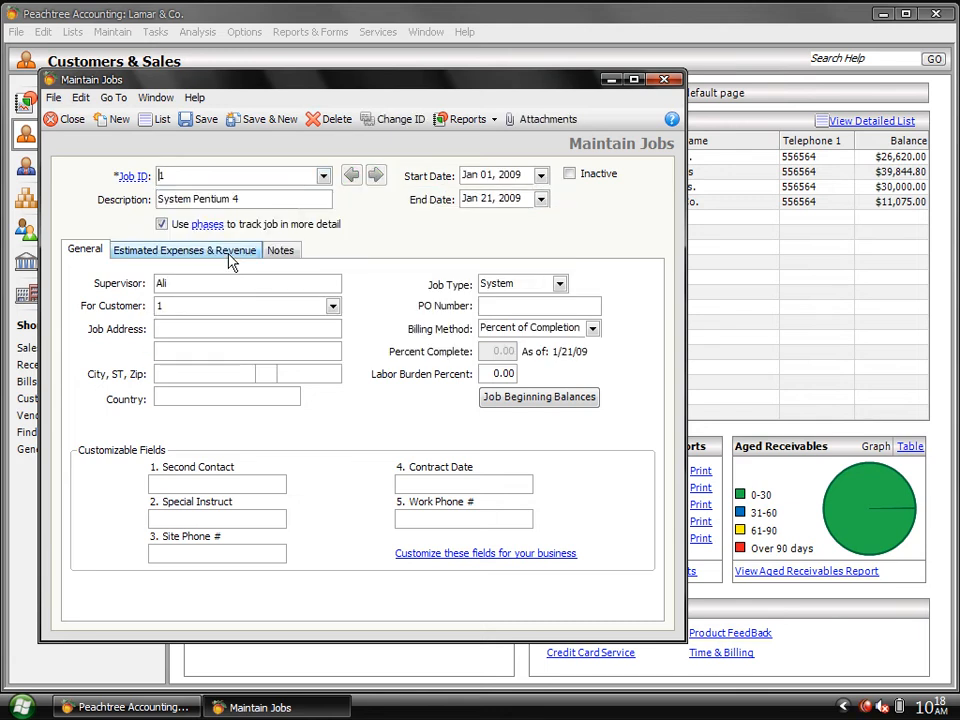
{"action": "left_click", "coordinate": [228, 252]}
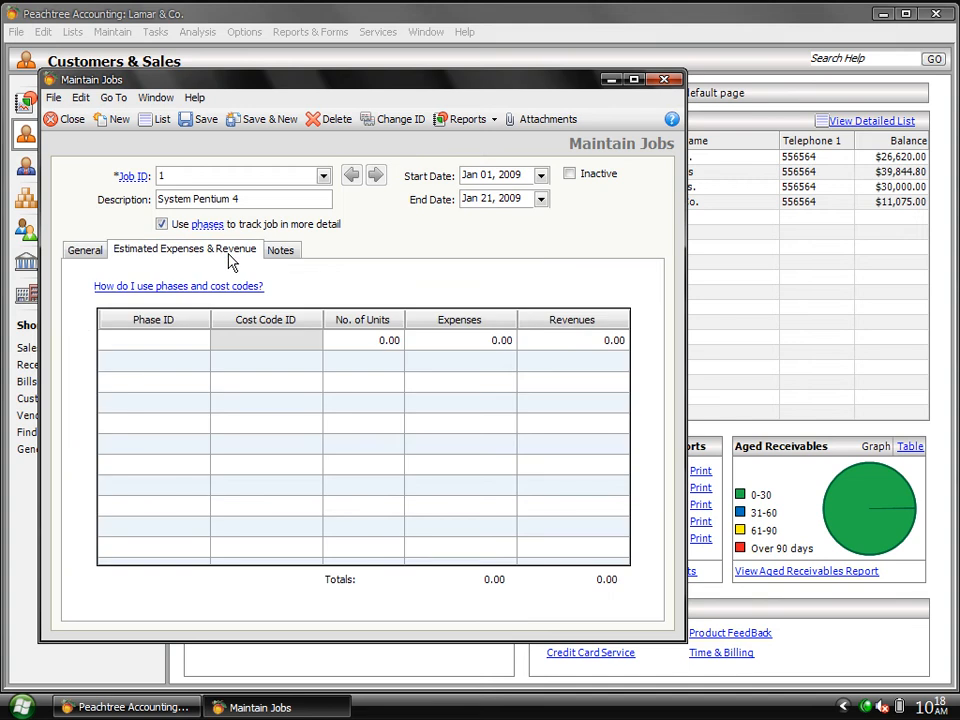
Enter the first estimate line for phase 1, cost code 1, with 10 units, expenses of 25,000 and revenues of 35,000.
{"action": "left_click", "coordinate": [190, 343]}
{"action": "type", "text": "1"}
{"action": "key", "text": "Tab"}
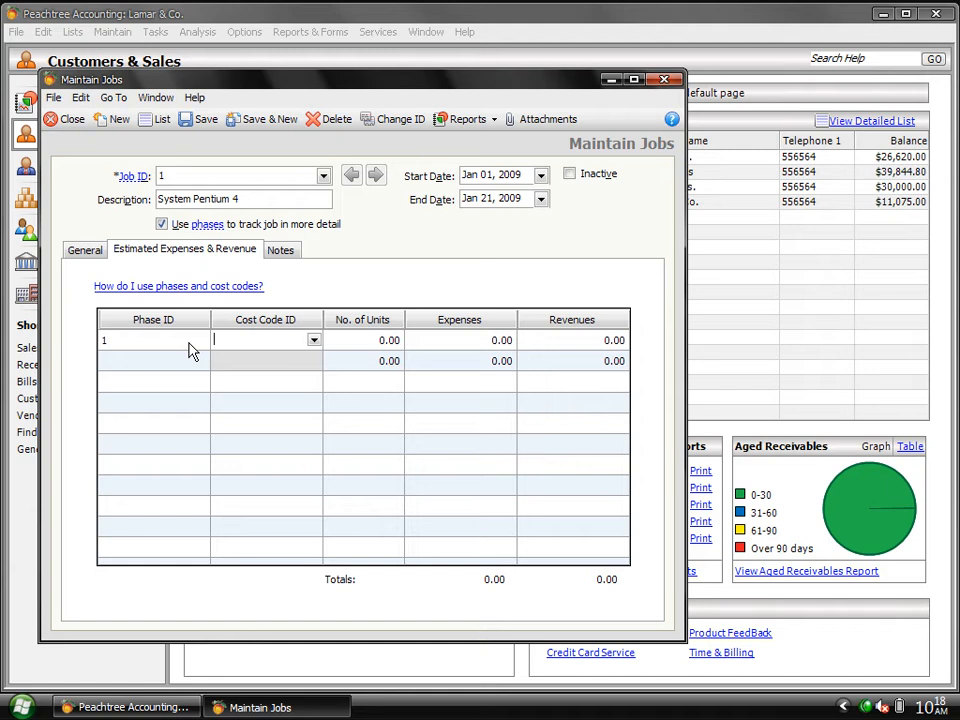
{"action": "type", "text": "1"}
{"action": "key", "text": "Tab"}
{"action": "type", "text": "10"}
{"action": "key", "text": "Tab"}
{"action": "type", "text": "25000"}
{"action": "key", "text": "Tab"}
{"action": "type", "text": "3"}
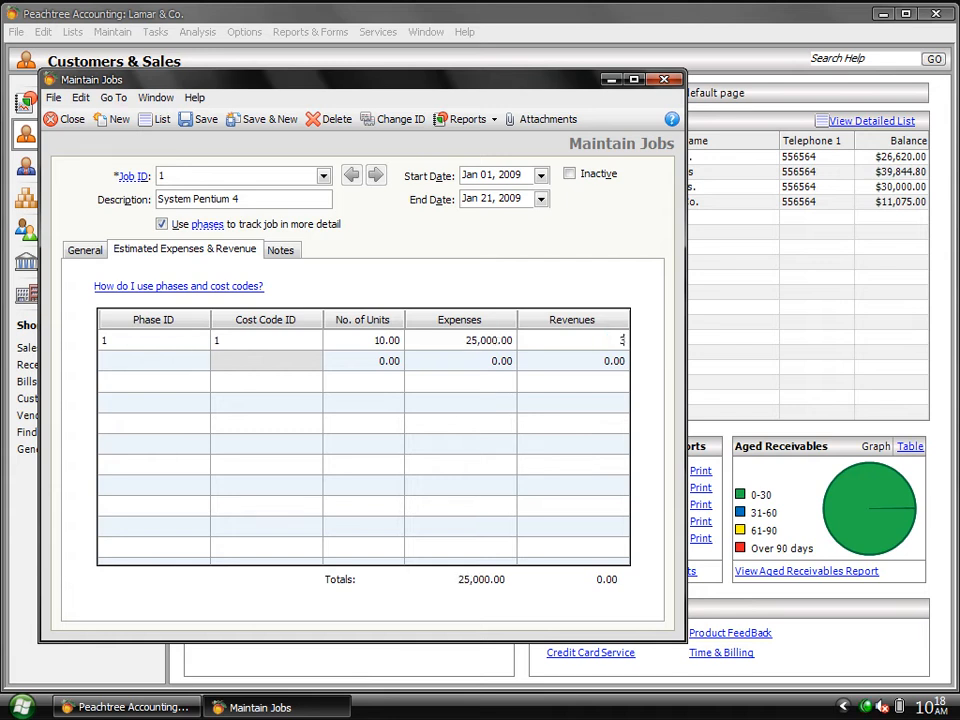
{"action": "type", "text": "50000"}
Add an estimate line for phase 1, cost code 2, with 50 units, expenses of 500 and revenues of 1,500.
{"action": "left_click", "coordinate": [190, 353]}
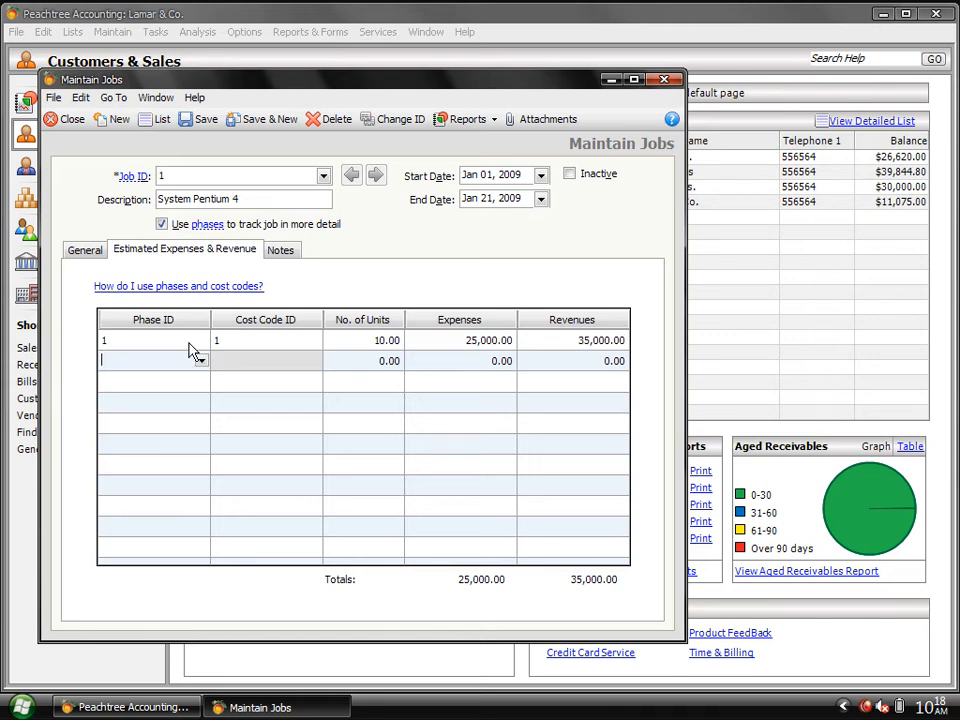
{"action": "type", "text": "1"}
{"action": "key", "text": "Tab"}
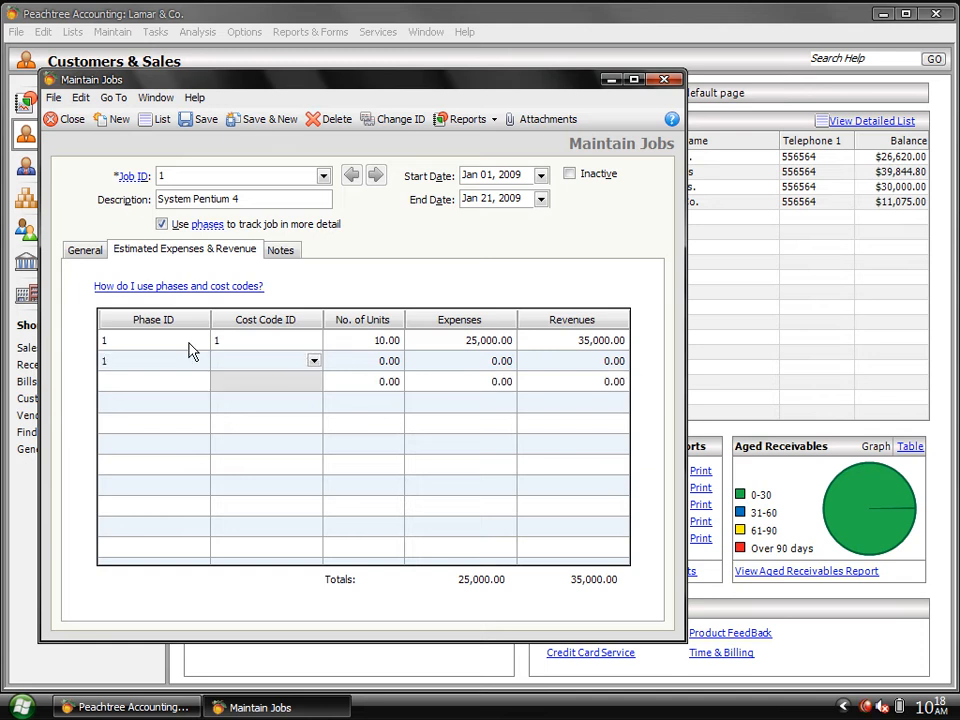
{"action": "type", "text": "2"}
{"action": "left_click", "coordinate": [314, 361]}
{"action": "left_click", "coordinate": [315, 364]}
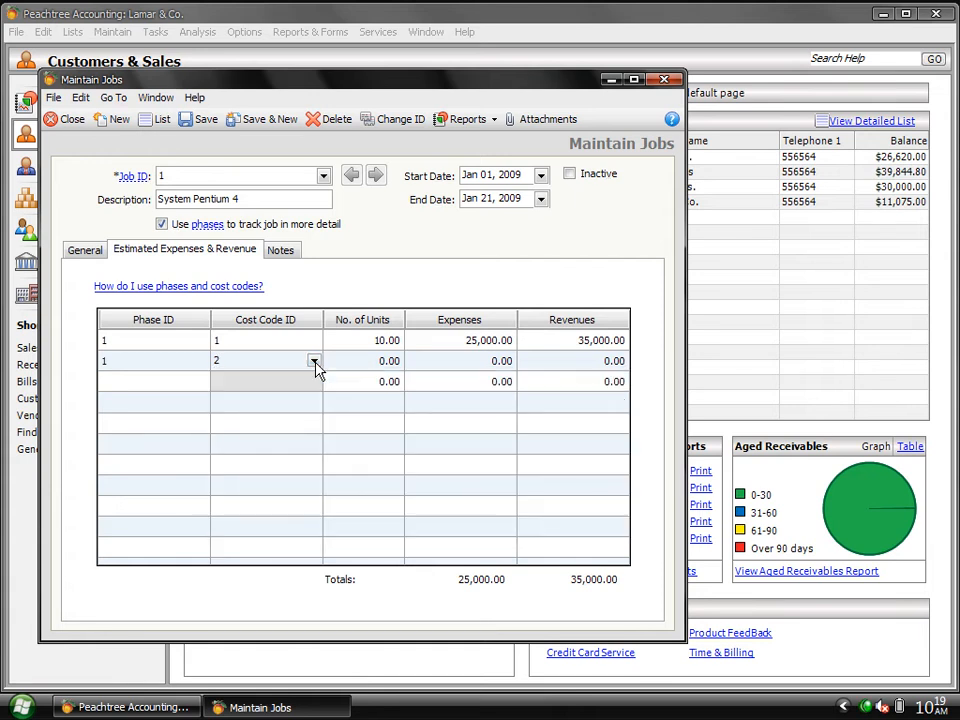
{"action": "key", "text": "Tab"}
{"action": "type", "text": "50"}
{"action": "key", "text": "Tab"}
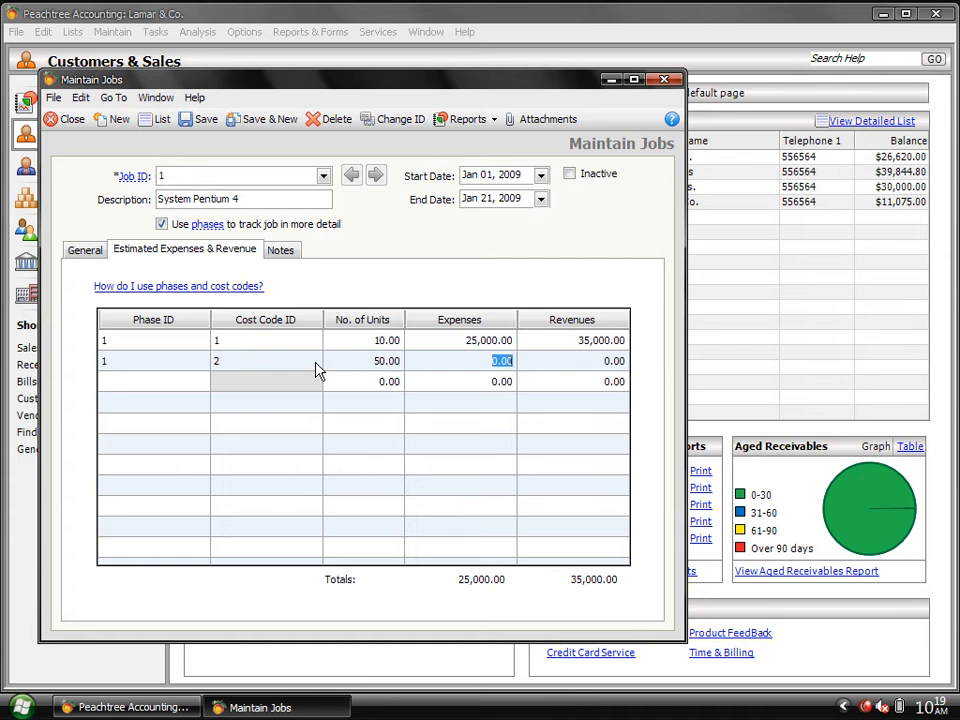
{"action": "type", "text": "500"}
{"action": "key", "text": "Tab"}
{"action": "type", "text": "1500"}
{"action": "key", "text": "Tab"}
Add an estimate line for phase 1, cost code 3, with 1,200 units, expenses of 12,000 and revenues of 18,000.
{"action": "type", "text": "1"}
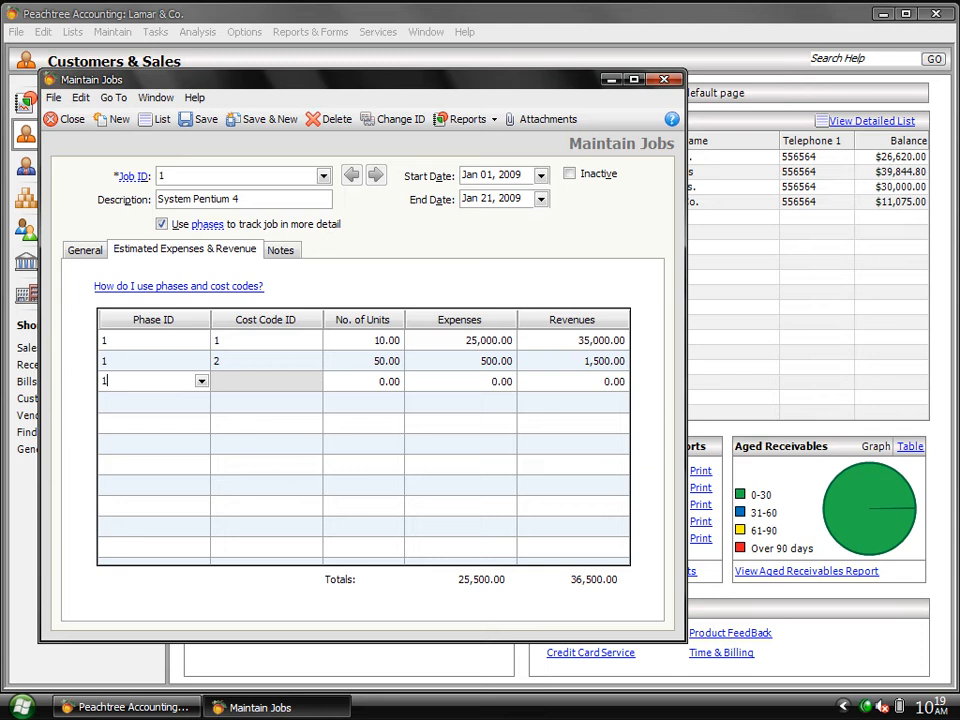
{"action": "key", "text": "Tab"}
{"action": "type", "text": "3"}
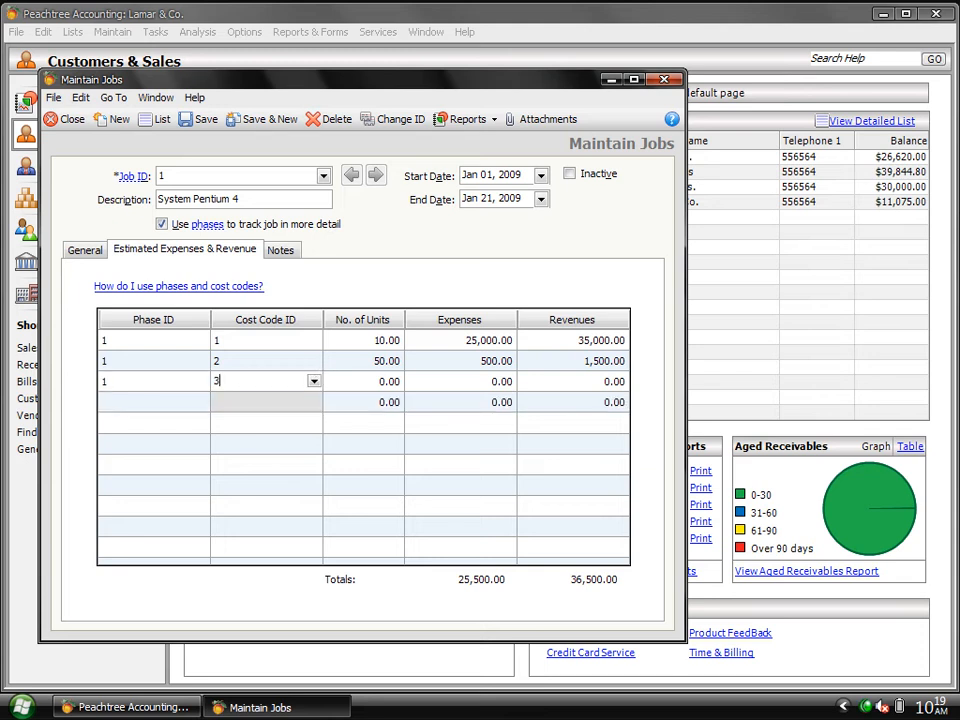
{"action": "key", "text": "Tab"}
{"action": "type", "text": "1200"}
{"action": "key", "text": "Tab"}
{"action": "type", "text": "12000"}
{"action": "key", "text": "Tab"}
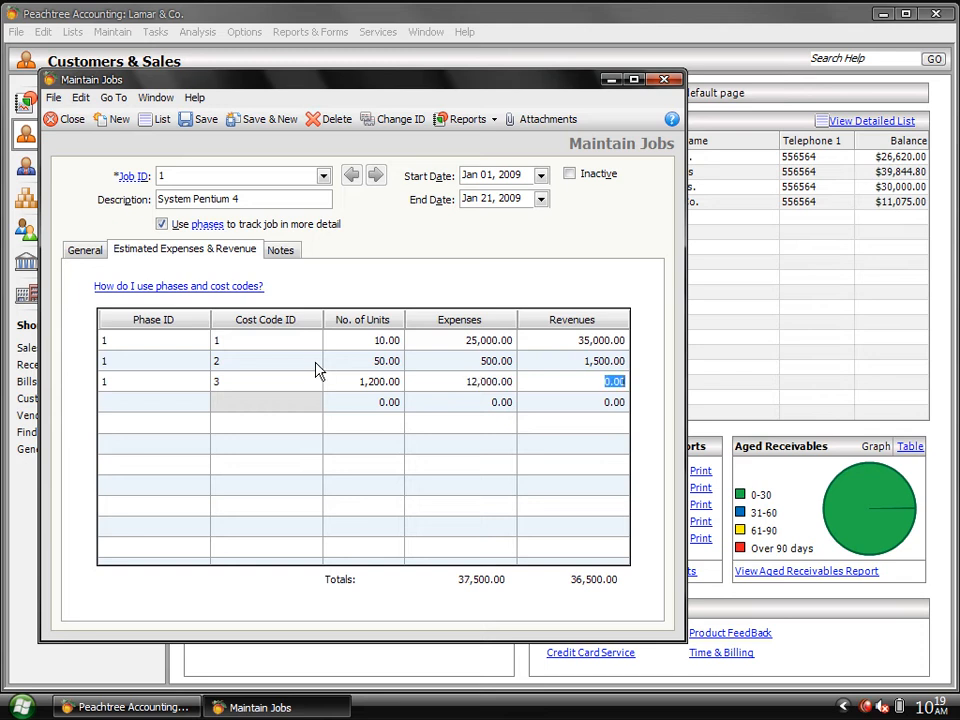
{"action": "type", "text": "18000"}
{"action": "key", "text": "Tab"}
Add an estimate line for phase 1, cost code 4, with 40 units, expenses of 400 and revenues of 1,000, and save the job.
{"action": "type", "text": "1"}
{"action": "key", "text": "Tab"}
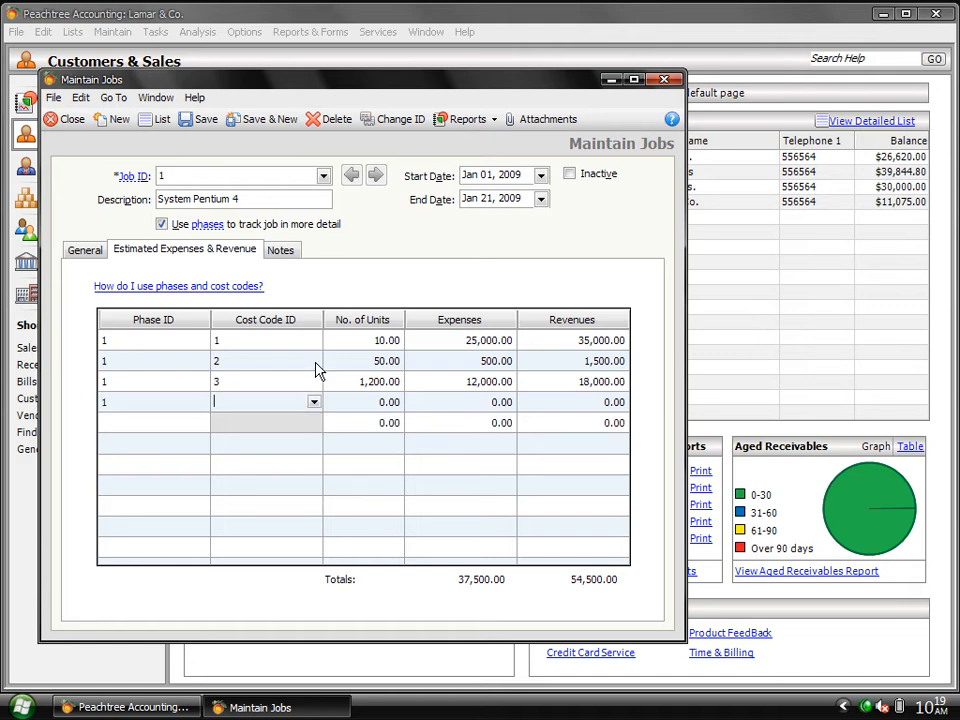
{"action": "type", "text": "4"}
{"action": "key", "text": "Tab"}
{"action": "type", "text": "40"}
{"action": "key", "text": "Tab"}
{"action": "type", "text": "400"}
{"action": "key", "text": "Tab"}
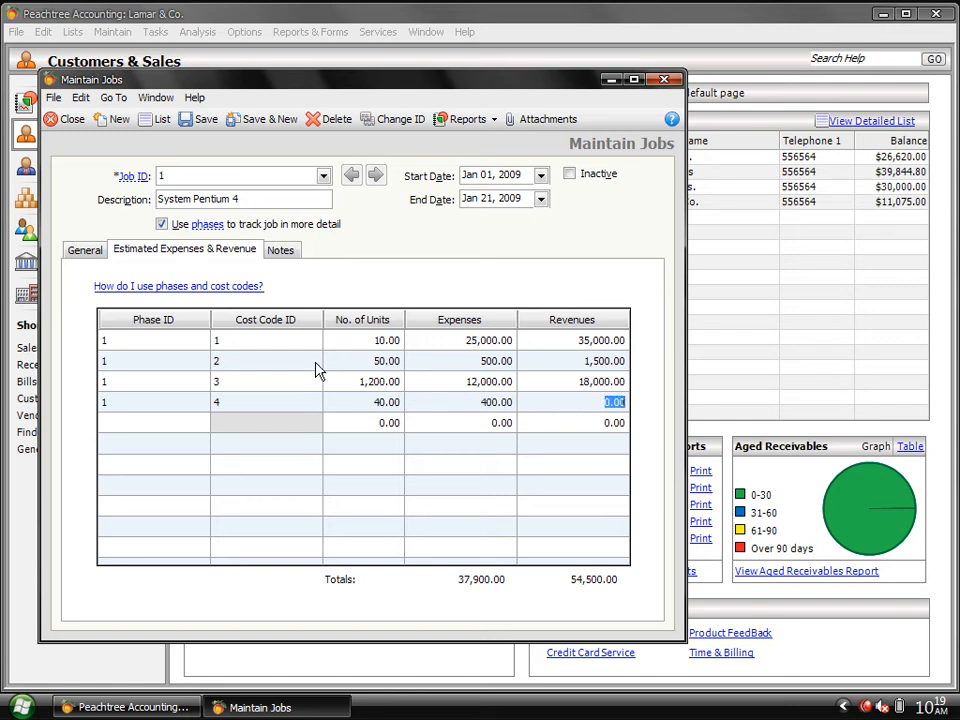
{"action": "type", "text": "1000"}
{"action": "key", "text": "Tab"}
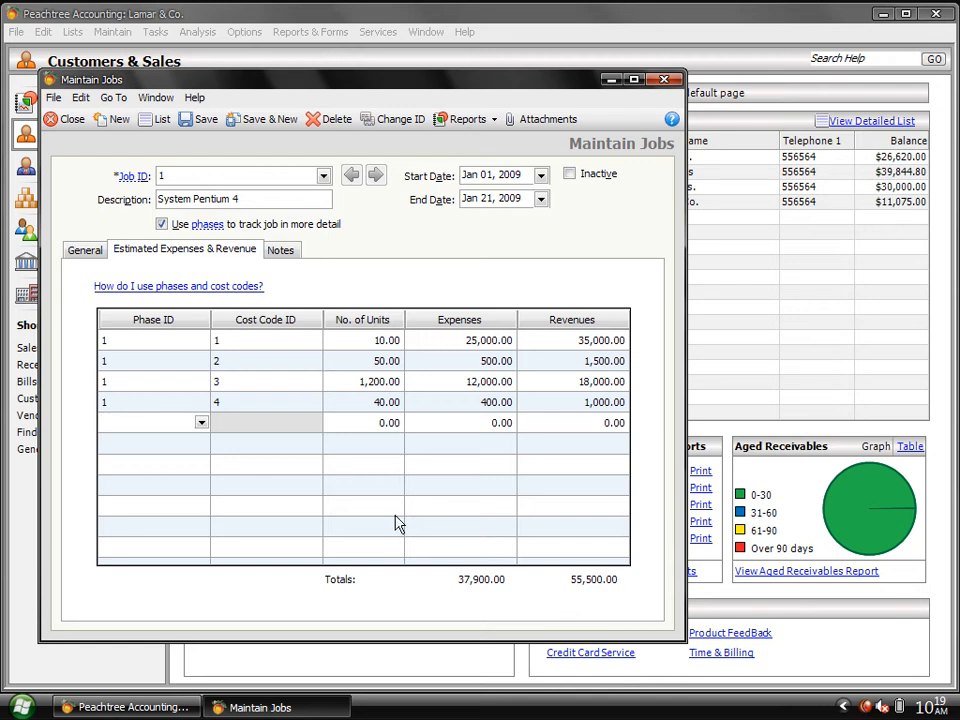
{"action": "left_click", "coordinate": [183, 122]}
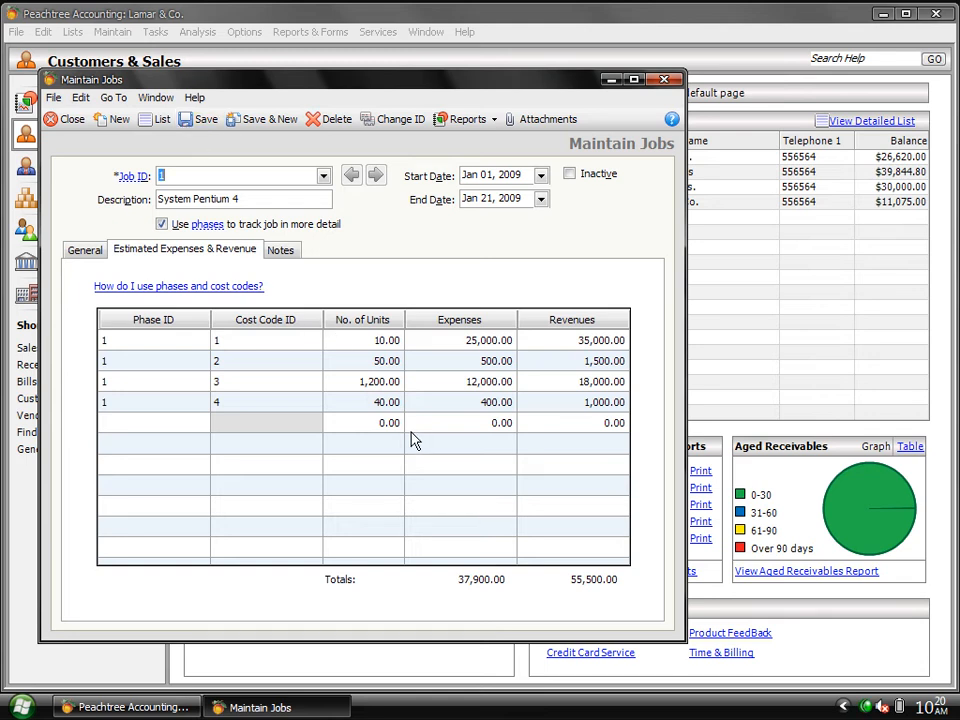
Set the number of units to 10 for cost codes 2, 3 and 4 in the job's estimates.
{"action": "left_click", "coordinate": [380, 366]}
{"action": "type", "text": "1010"}
{"action": "key", "text": "Down"}
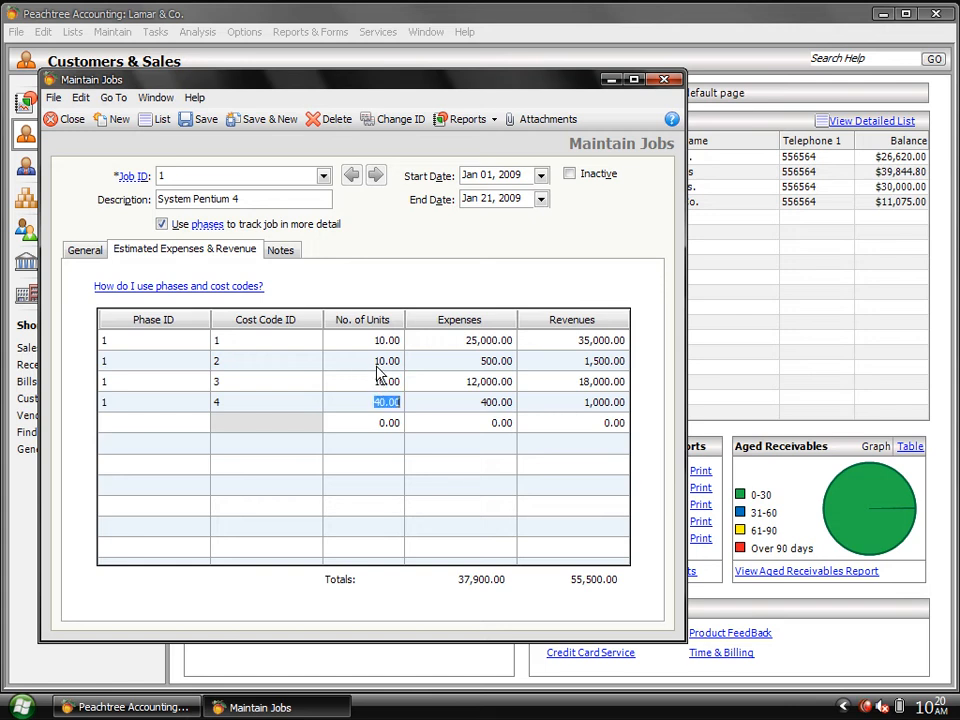
{"action": "type", "text": "10"}
{"action": "left_click", "coordinate": [376, 365]}
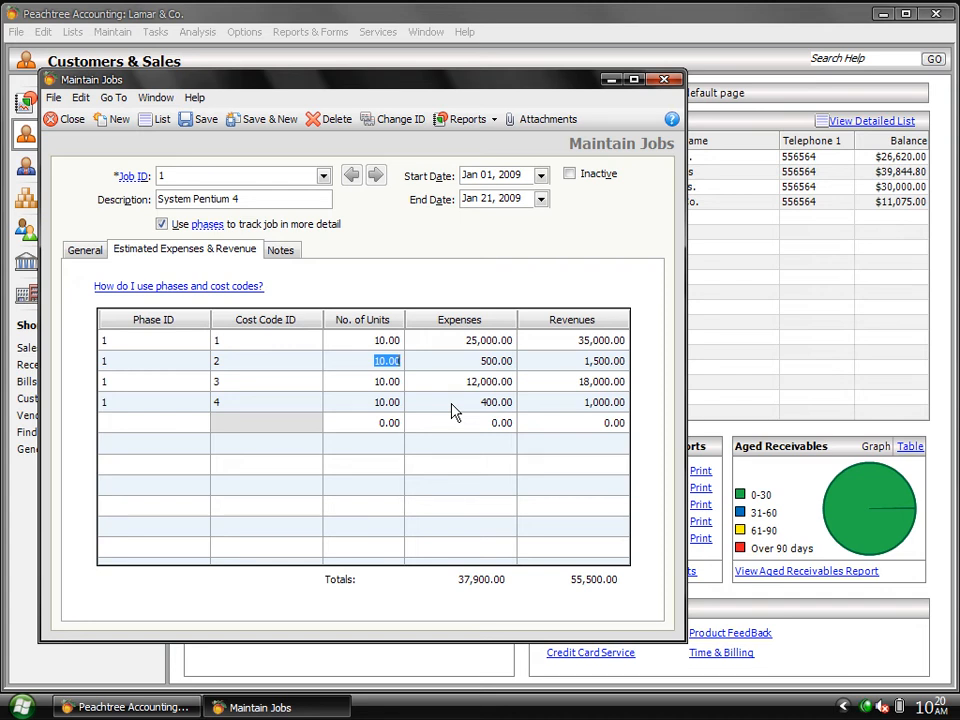
Save the job with its updated estimates and close the job record.
{"action": "left_click", "coordinate": [206, 120]}
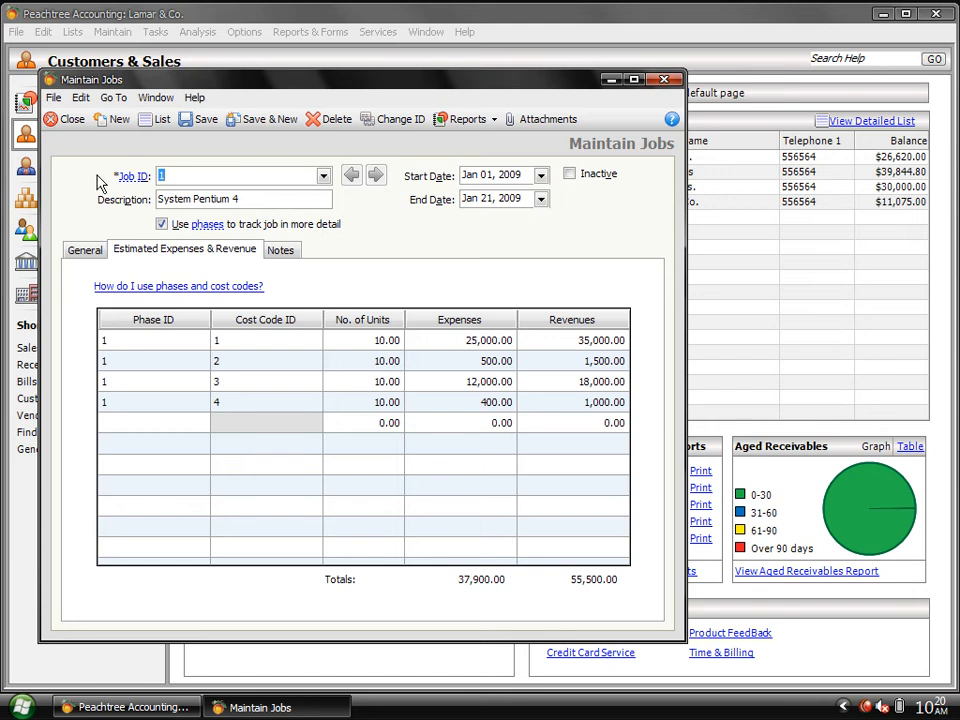
{"action": "left_click", "coordinate": [66, 119]}
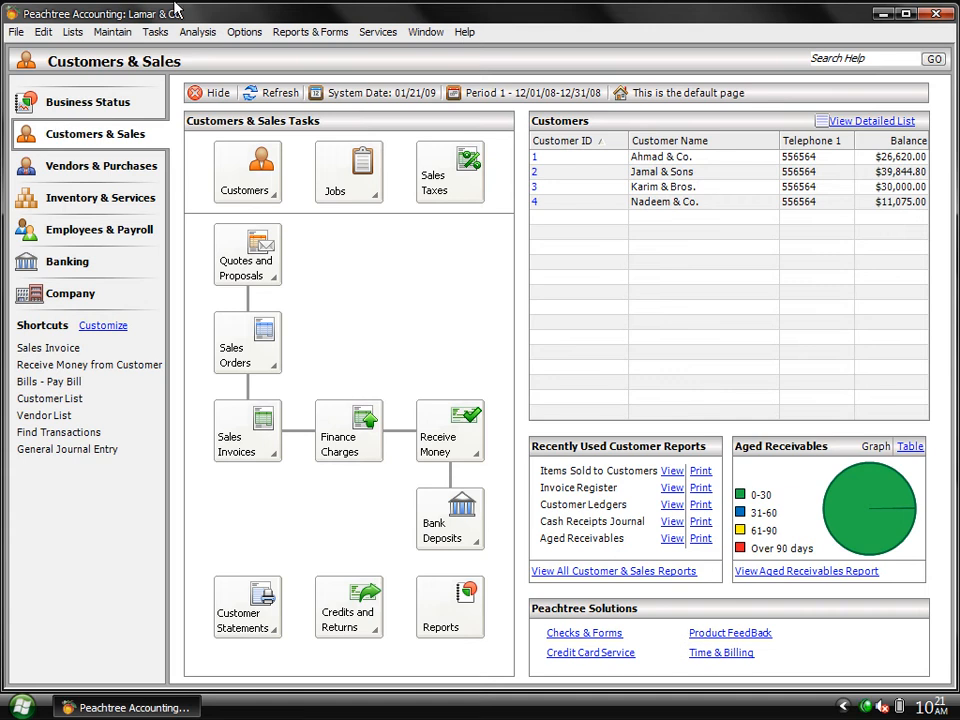
Display the Estimated Job Expenses report to review estimated against actual units and expenses, and close it.
{"action": "left_click", "coordinate": [293, 36]}
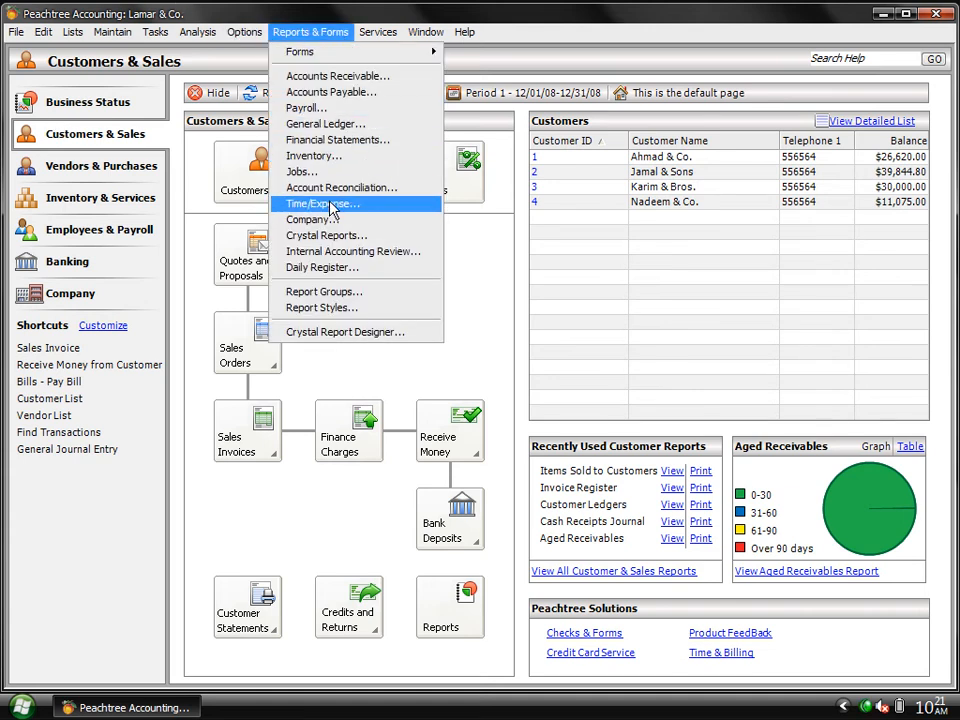
{"action": "left_click", "coordinate": [318, 175]}
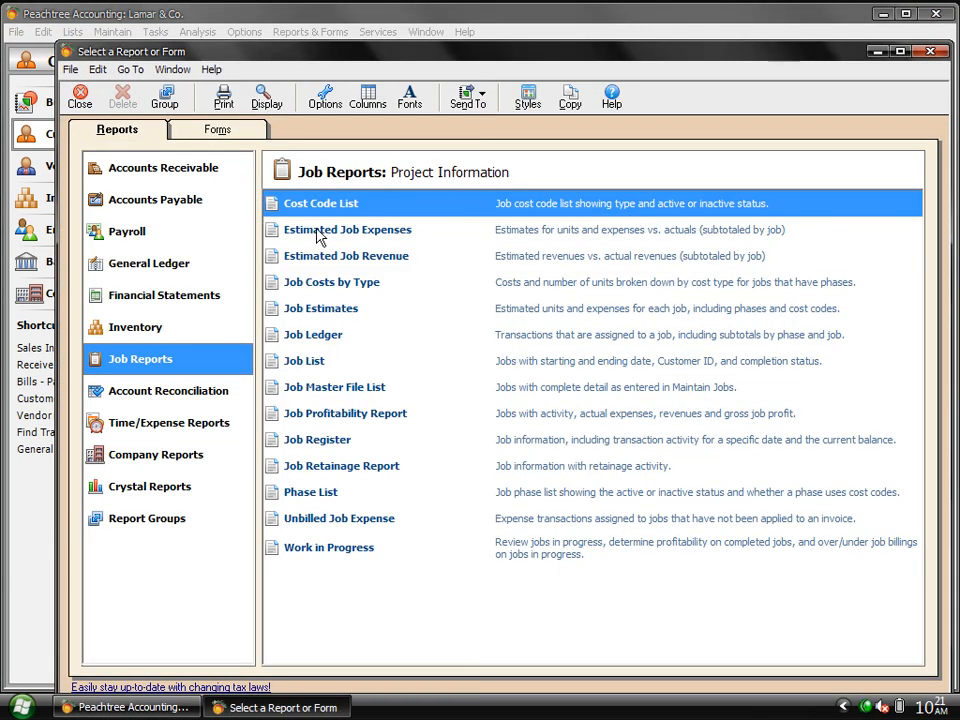
{"action": "left_click", "coordinate": [318, 232]}
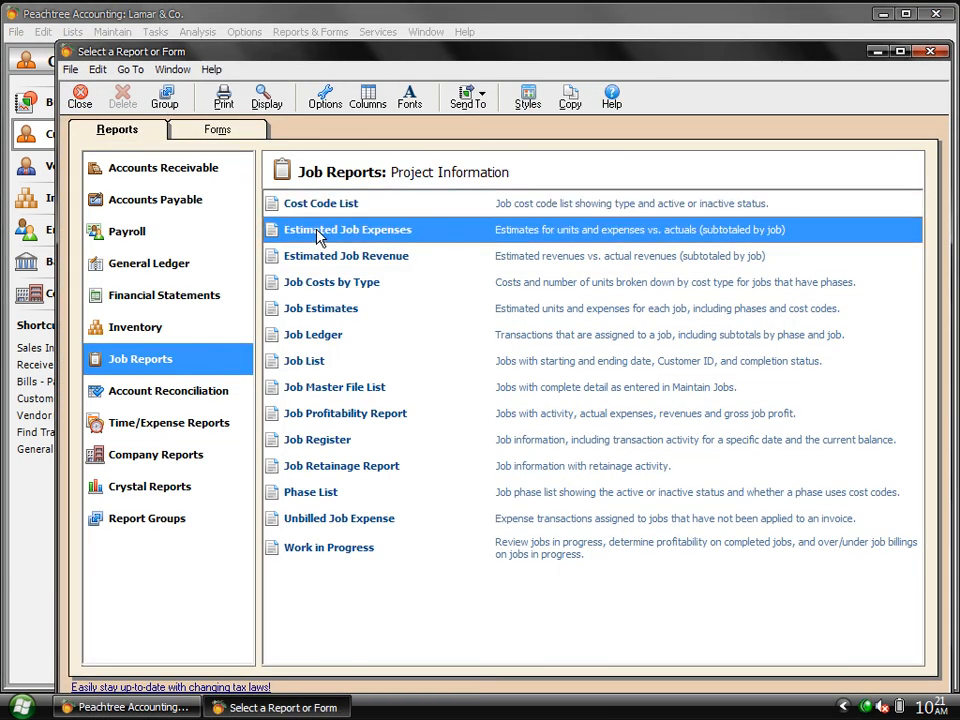
{"action": "double_click", "coordinate": [318, 232]}
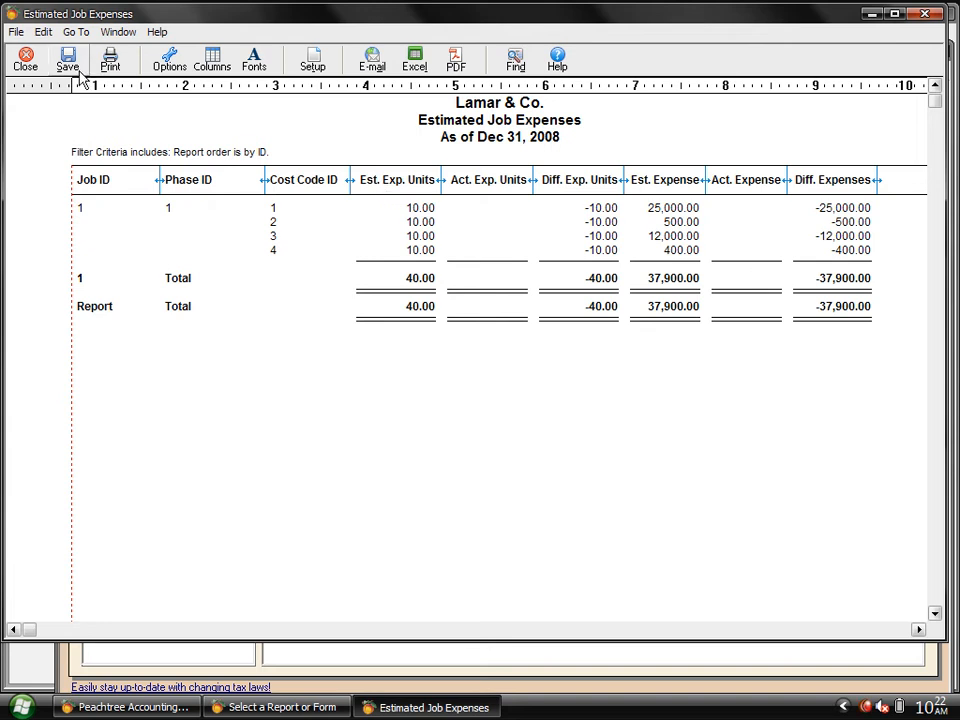
{"action": "left_click", "coordinate": [24, 62]}
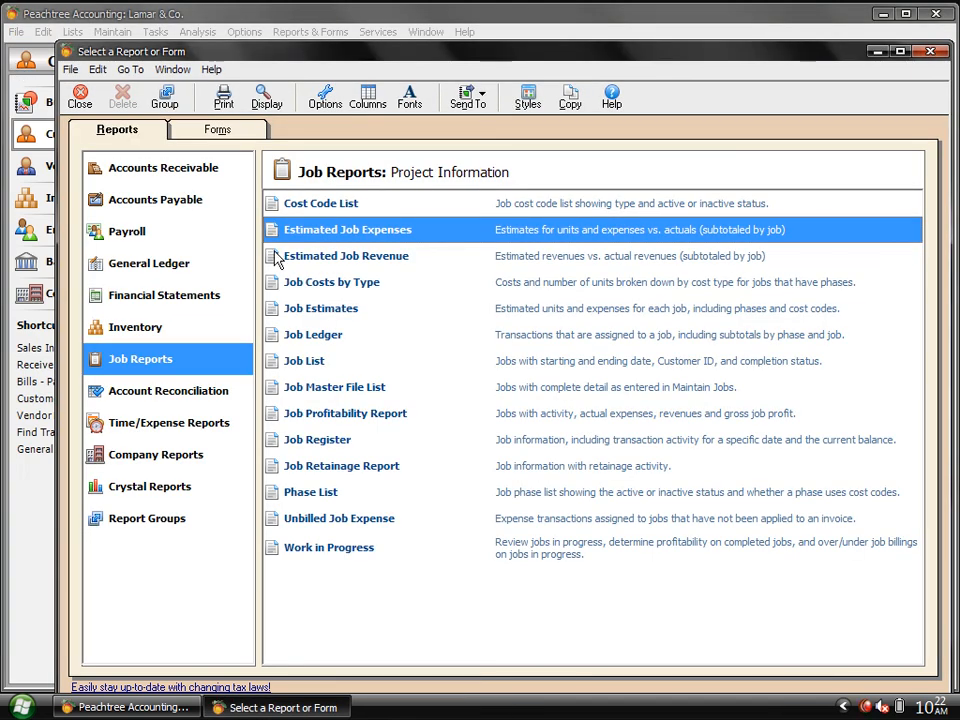
Display the Estimated Job Revenue report to review estimated against actual revenues, and close it together with the report list.
{"action": "double_click", "coordinate": [322, 259]}
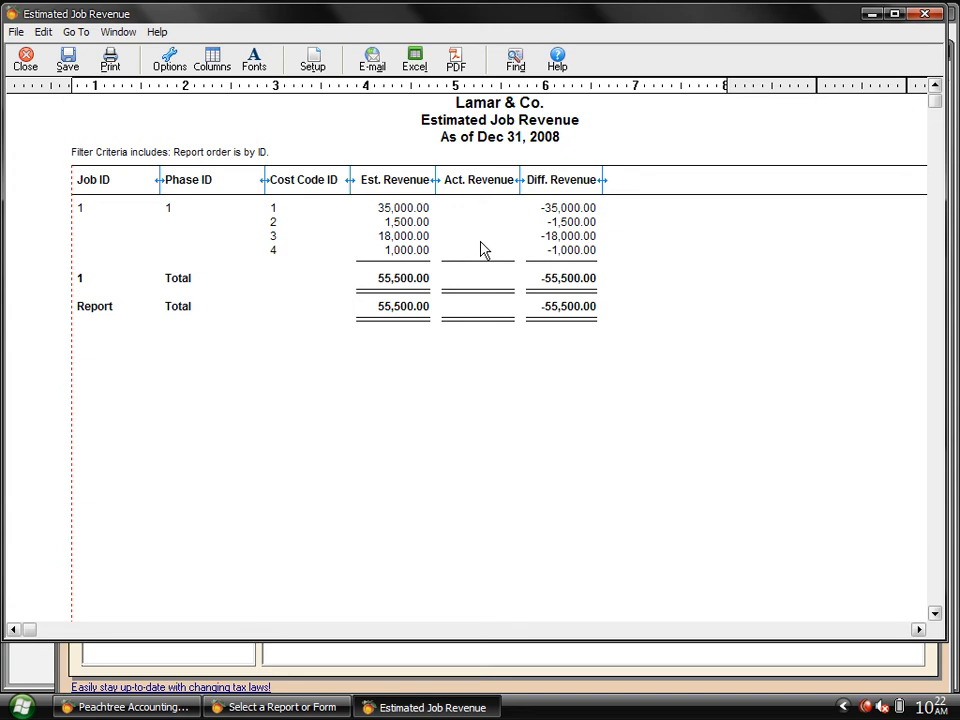
{"action": "left_click", "coordinate": [24, 62]}
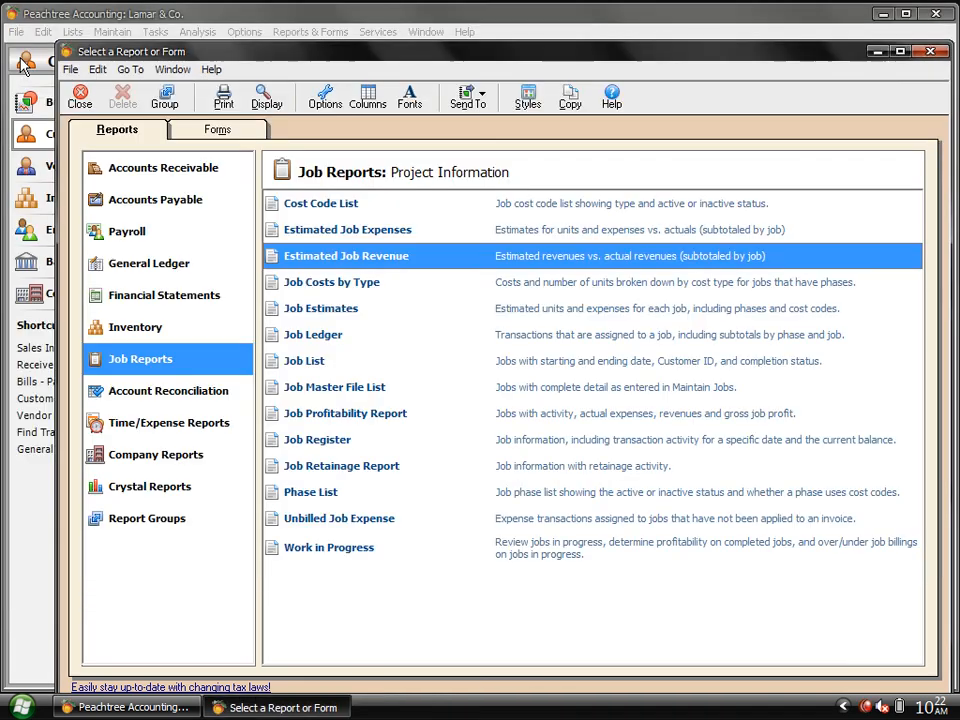
{"action": "left_click", "coordinate": [80, 92]}
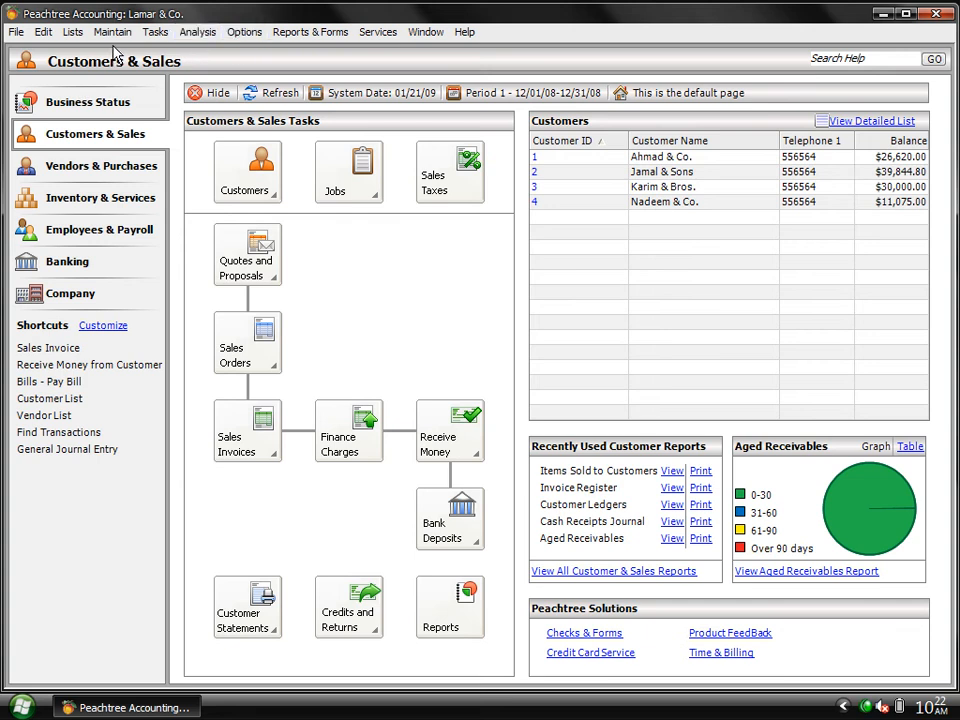
Start a new inventory purchase for vendor ID 2 and enlarge the purchase window to show more item lines.
{"action": "left_click", "coordinate": [158, 32]}
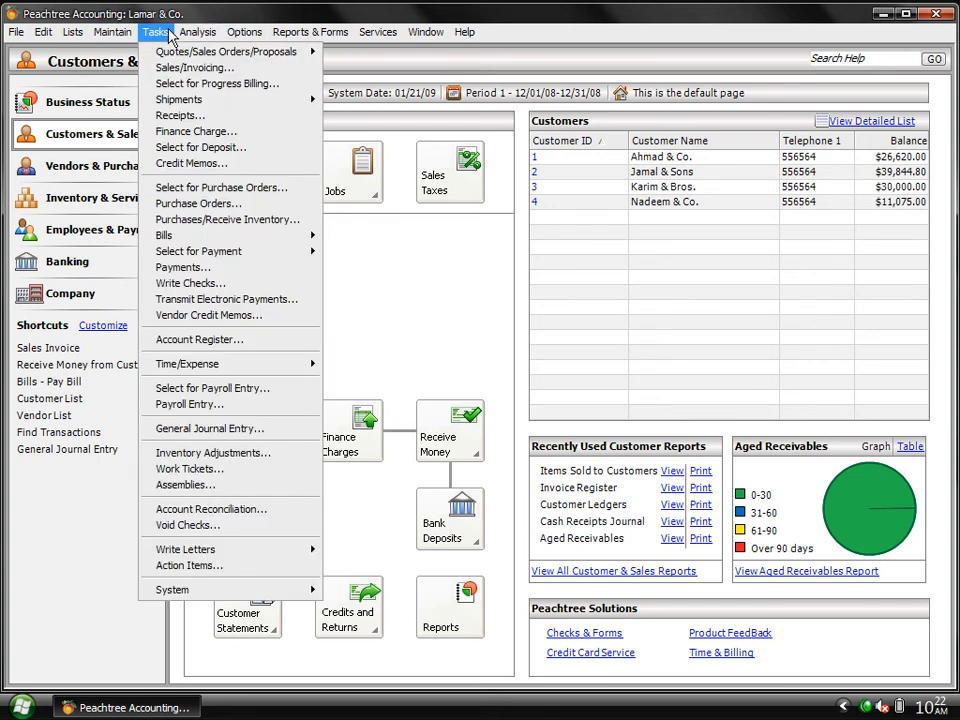
{"action": "left_click", "coordinate": [220, 222]}
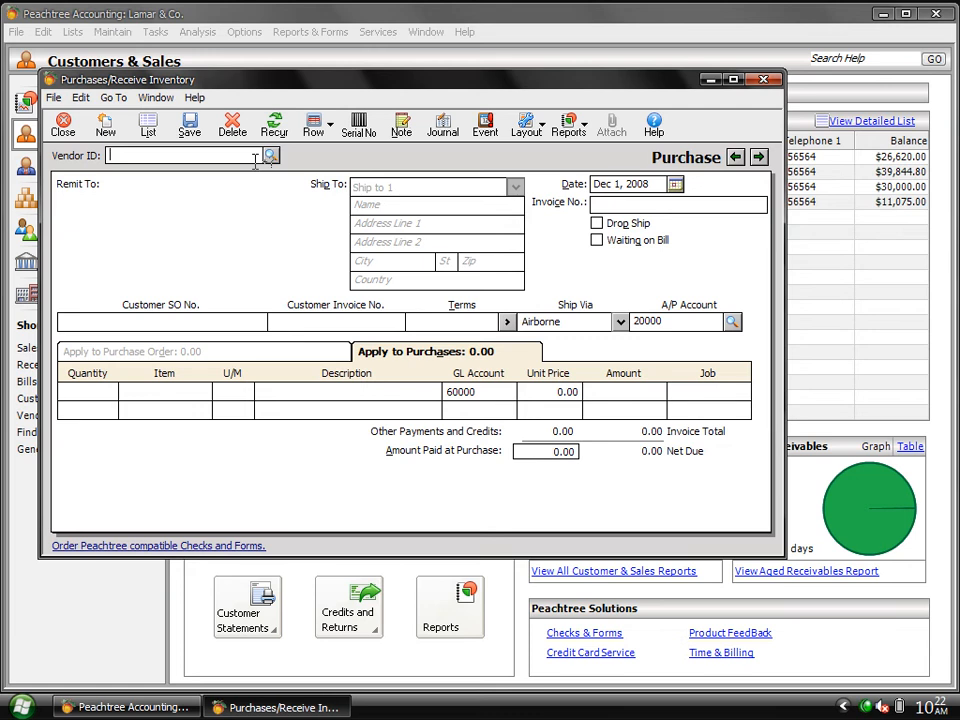
{"action": "left_click", "coordinate": [271, 155]}
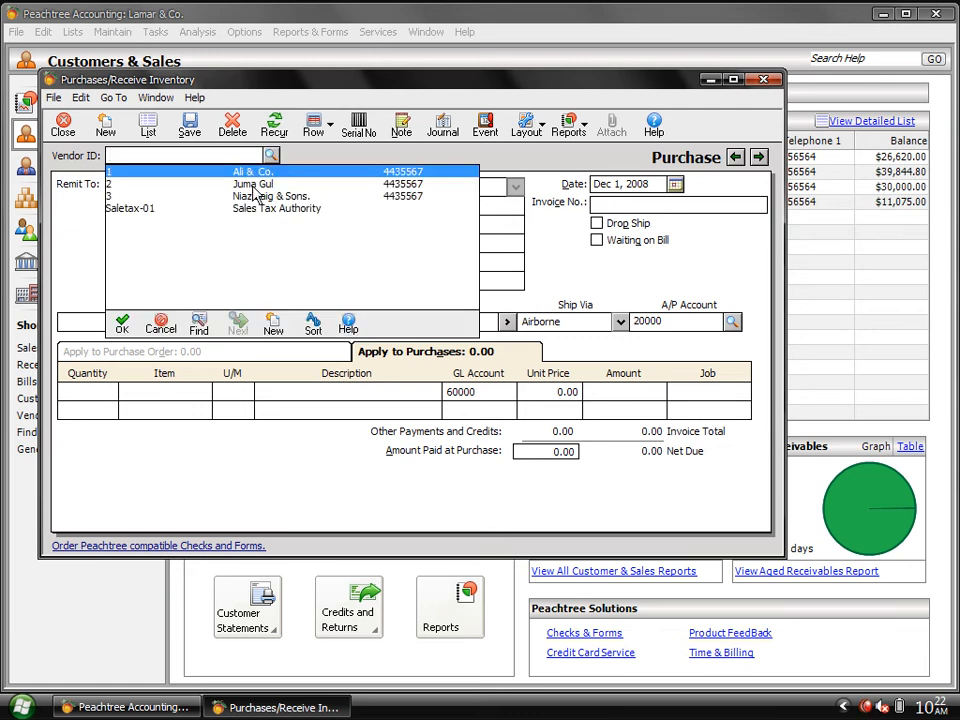
{"action": "double_click", "coordinate": [253, 185]}
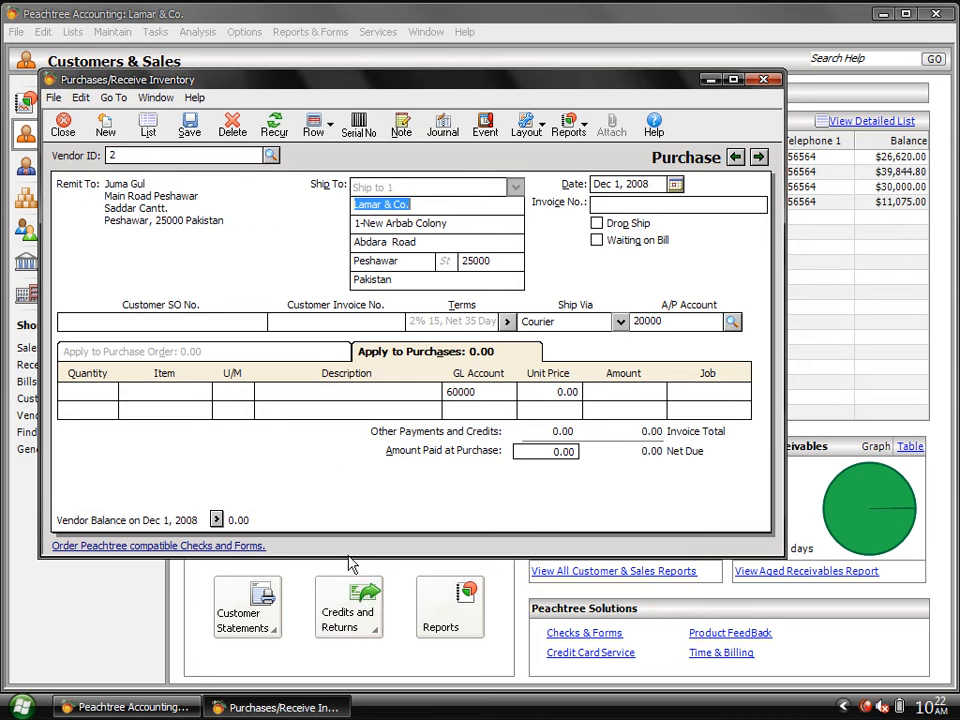
{"action": "left_click_drag", "start_coordinate": [348, 558], "coordinate": [363, 691]}
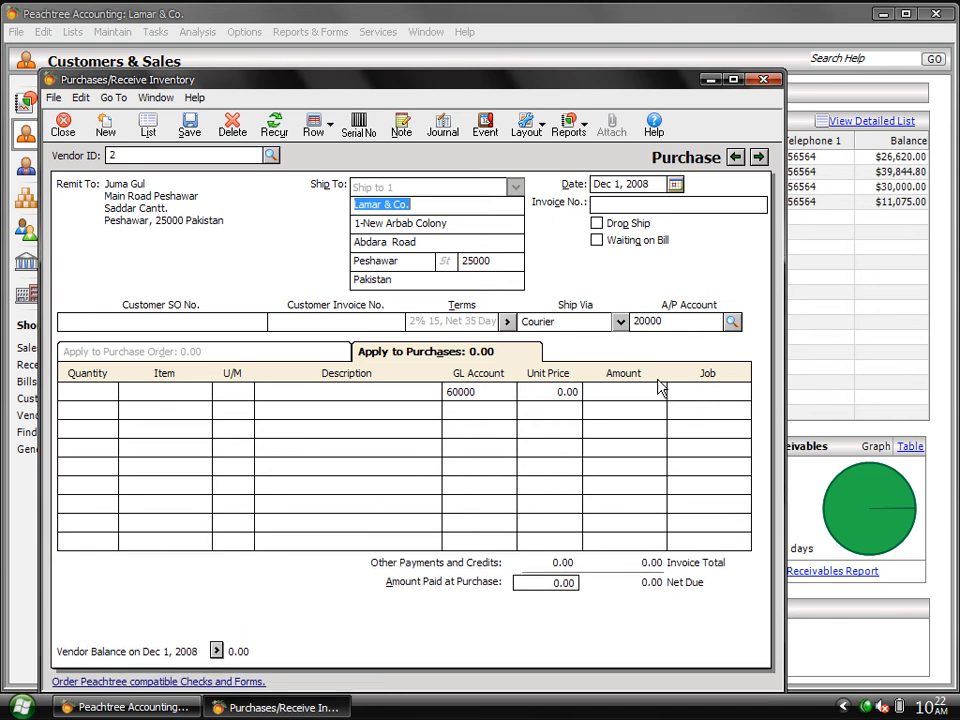
{"action": "left_click", "coordinate": [206, 392]}
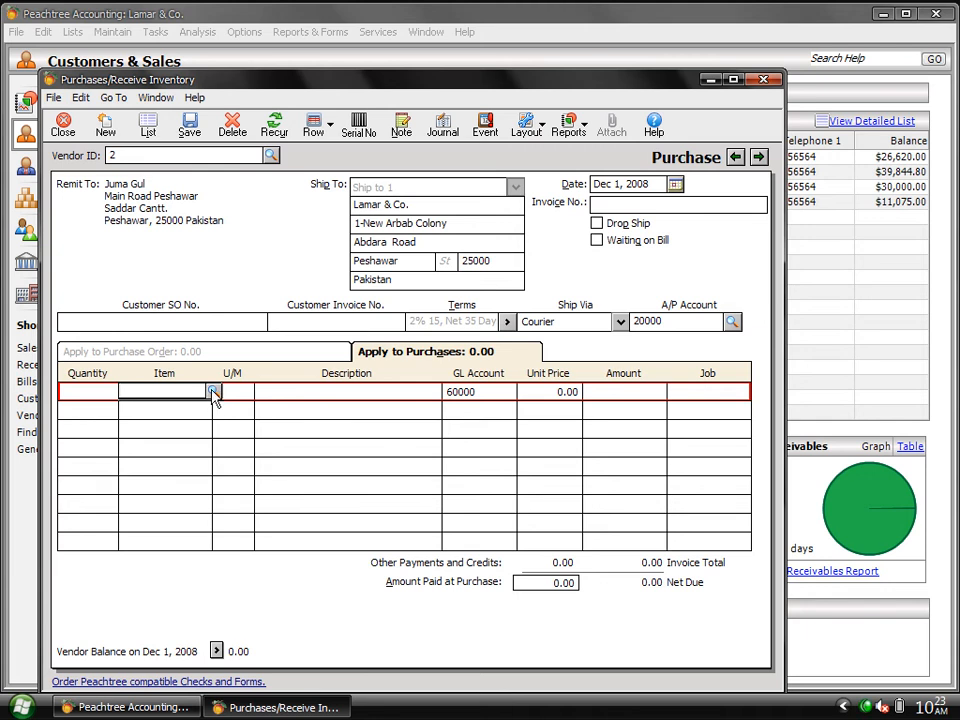
{"action": "left_click", "coordinate": [213, 392]}
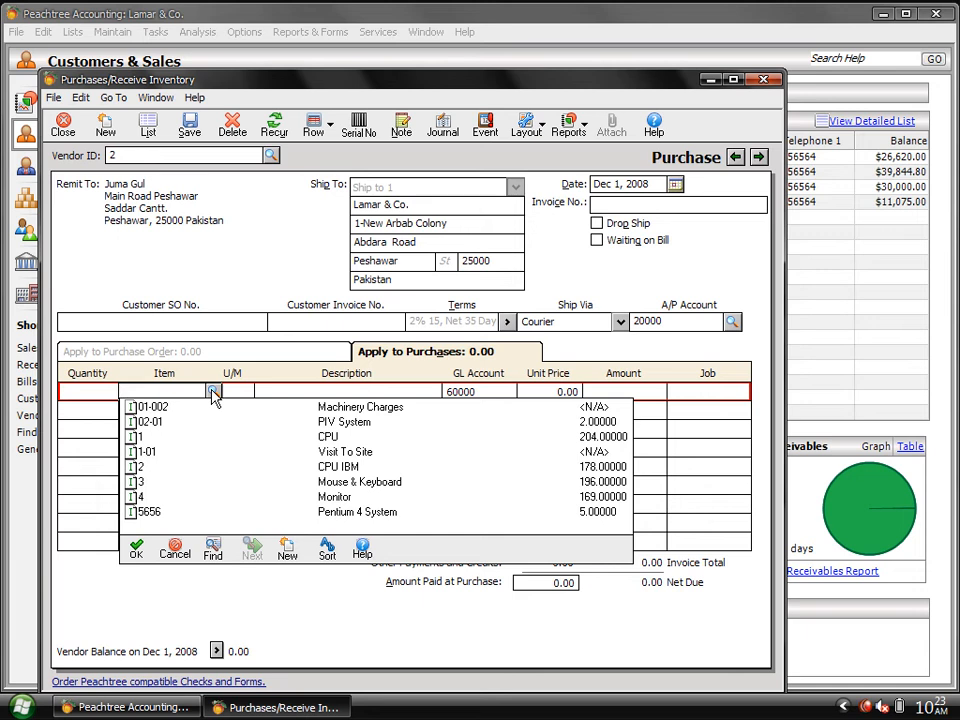
{"action": "left_click", "coordinate": [213, 392]}
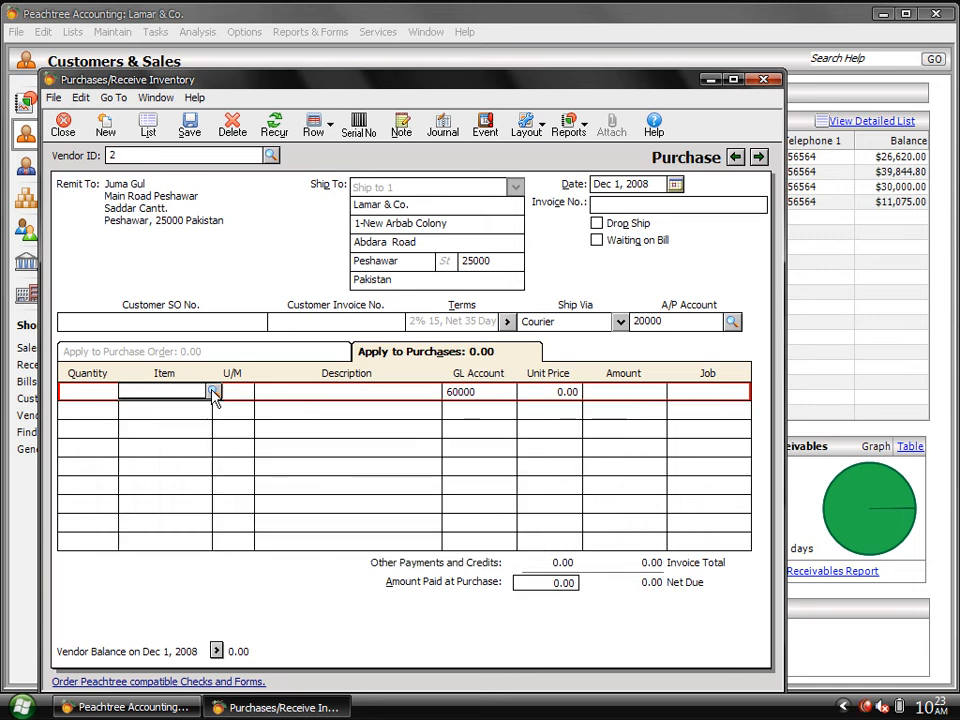
Assign the first purchase line to job 1 (System Pentium 4), phase 1, cost code 1 (CPU IV).
{"action": "left_click", "coordinate": [740, 396]}
{"action": "left_click", "coordinate": [744, 392]}
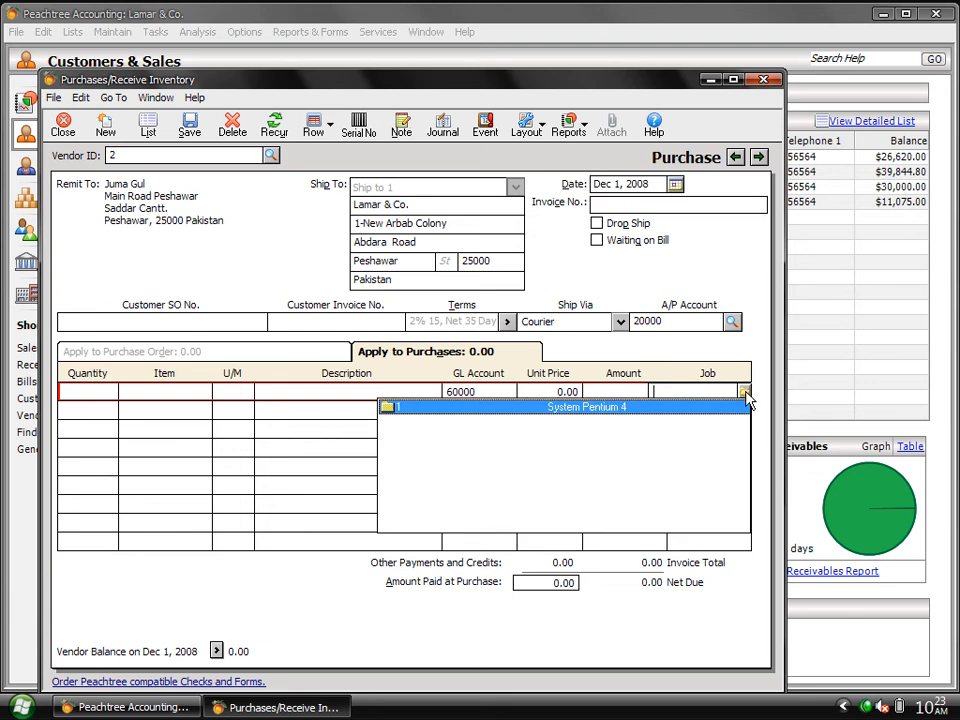
{"action": "double_click", "coordinate": [562, 409]}
{"action": "double_click", "coordinate": [565, 423]}
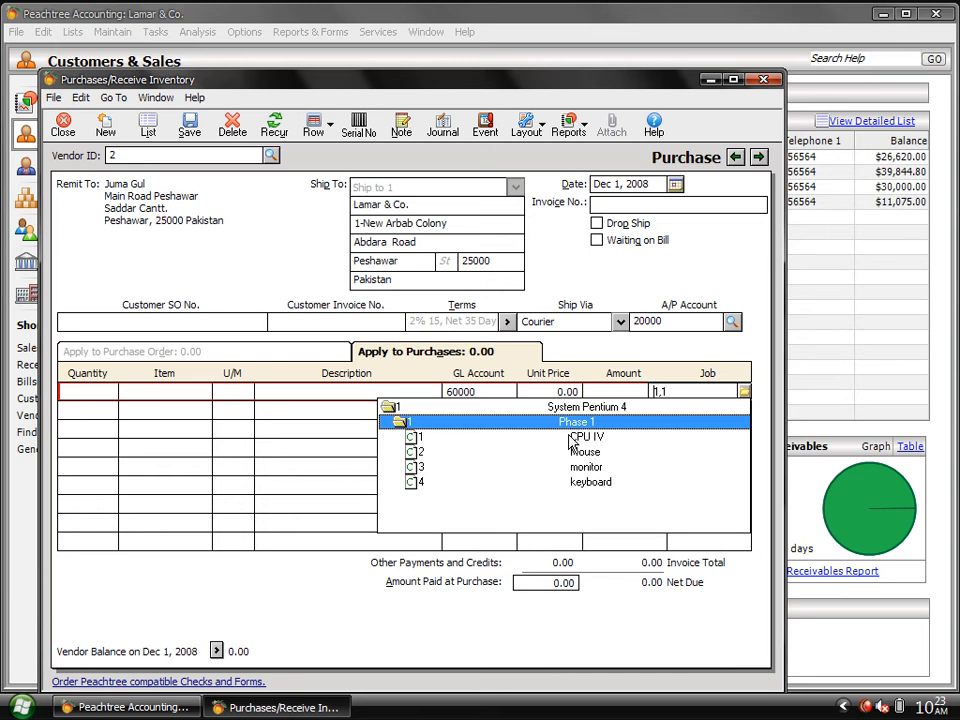
{"action": "left_click", "coordinate": [570, 438]}
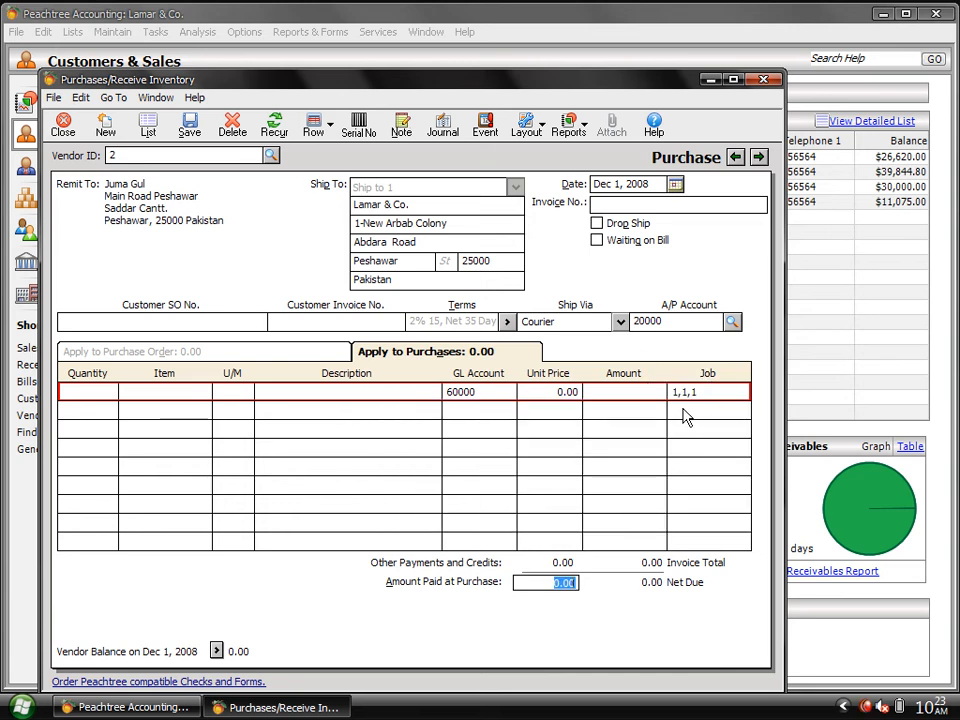
Fill in the first purchase line with description cpu, quantity 10 and unit price 2,450.
{"action": "left_click", "coordinate": [310, 391]}
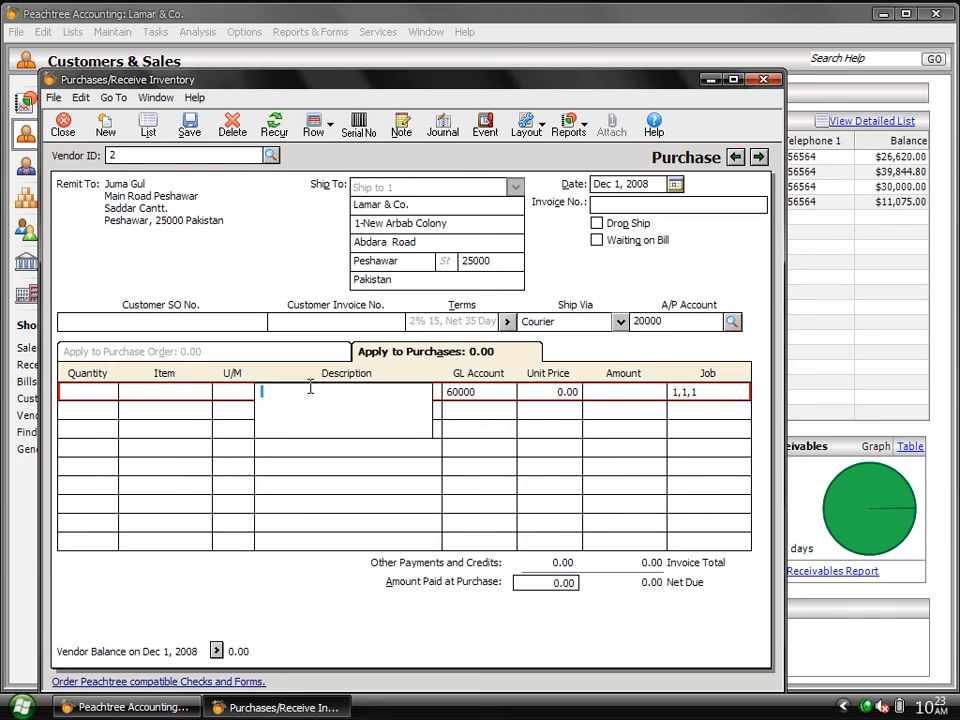
{"action": "type", "text": "cpu"}
{"action": "left_click", "coordinate": [86, 391]}
{"action": "type", "text": "10"}
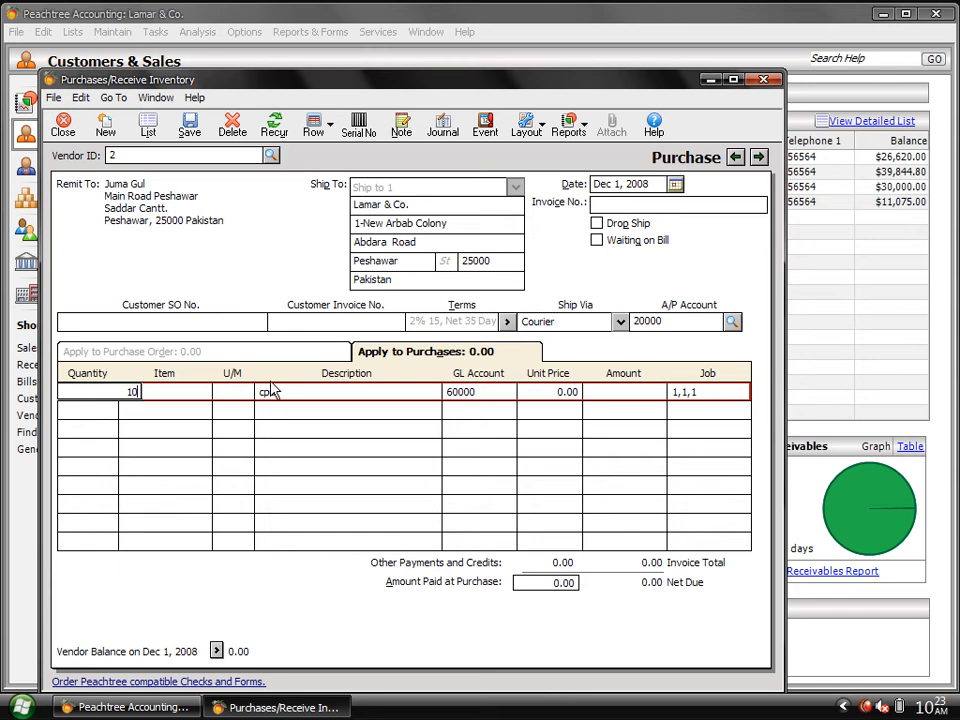
{"action": "left_click", "coordinate": [561, 392]}
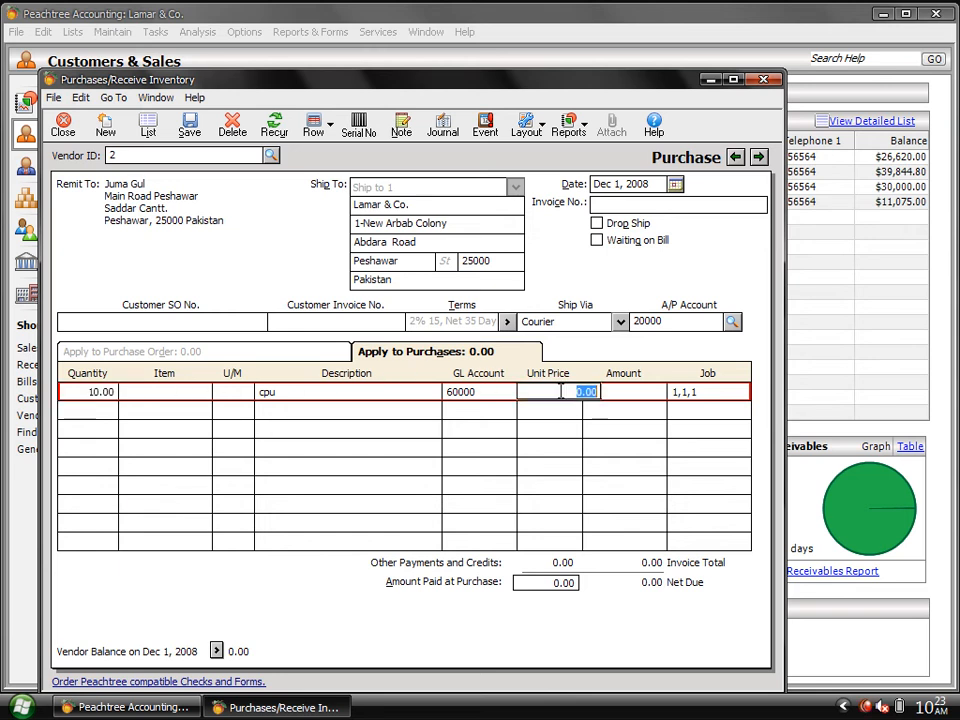
{"action": "type", "text": "2,450"}
{"action": "key", "text": "Tab"}
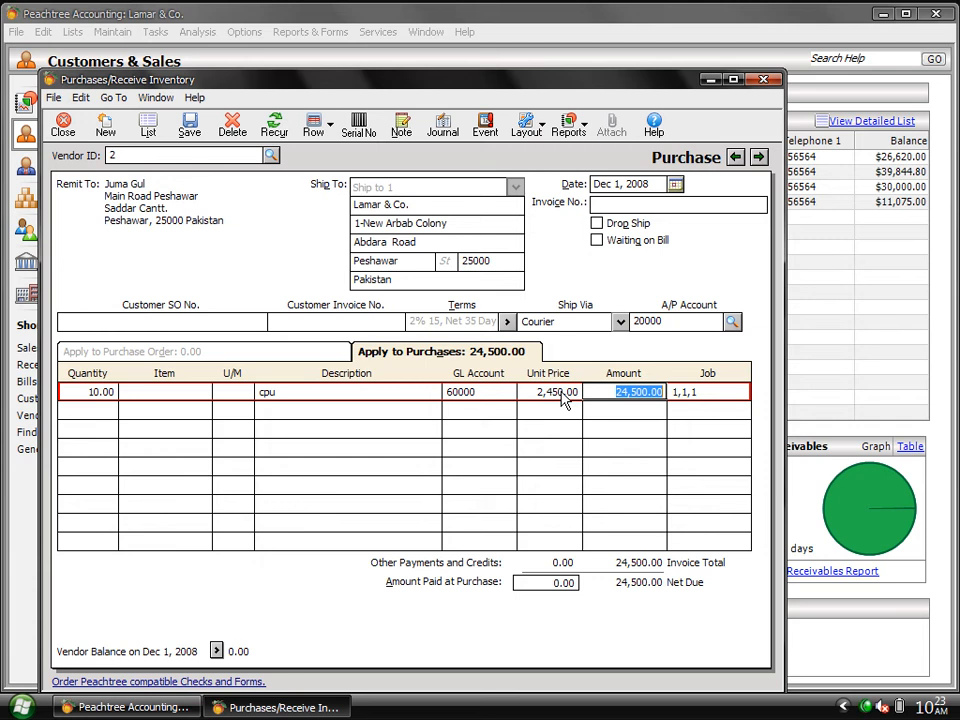
Start a second purchase line for job 1, phase 1, cost code 2 with the description mouse.
{"action": "left_click", "coordinate": [681, 413]}
{"action": "type", "text": "1,1"}
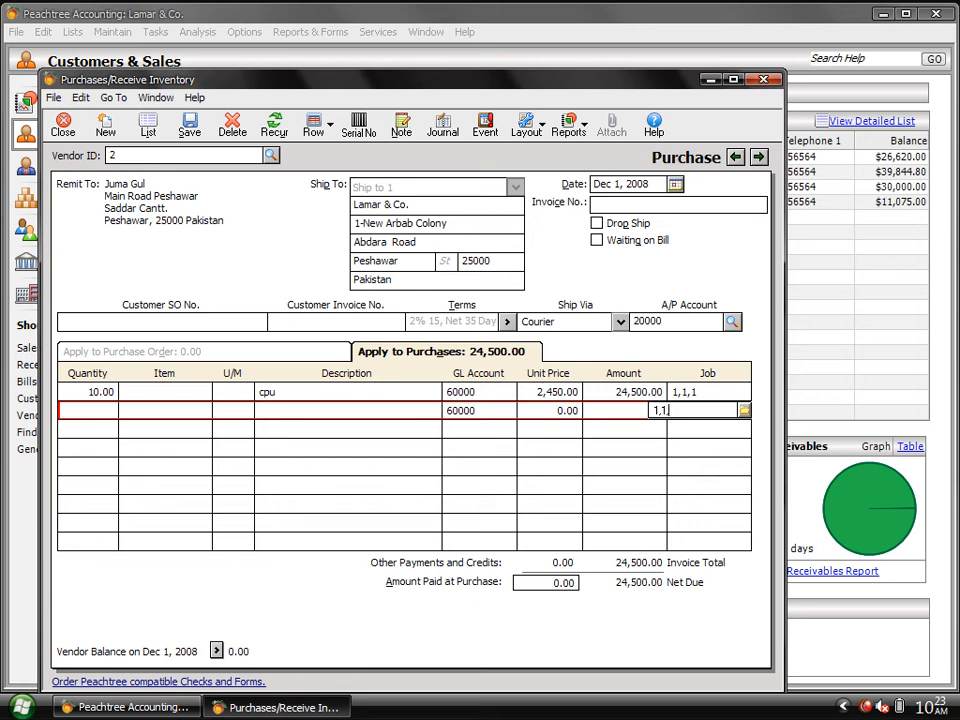
{"action": "type", "text": ",2"}
{"action": "left_click", "coordinate": [392, 411]}
{"action": "type", "text": "mouse"}
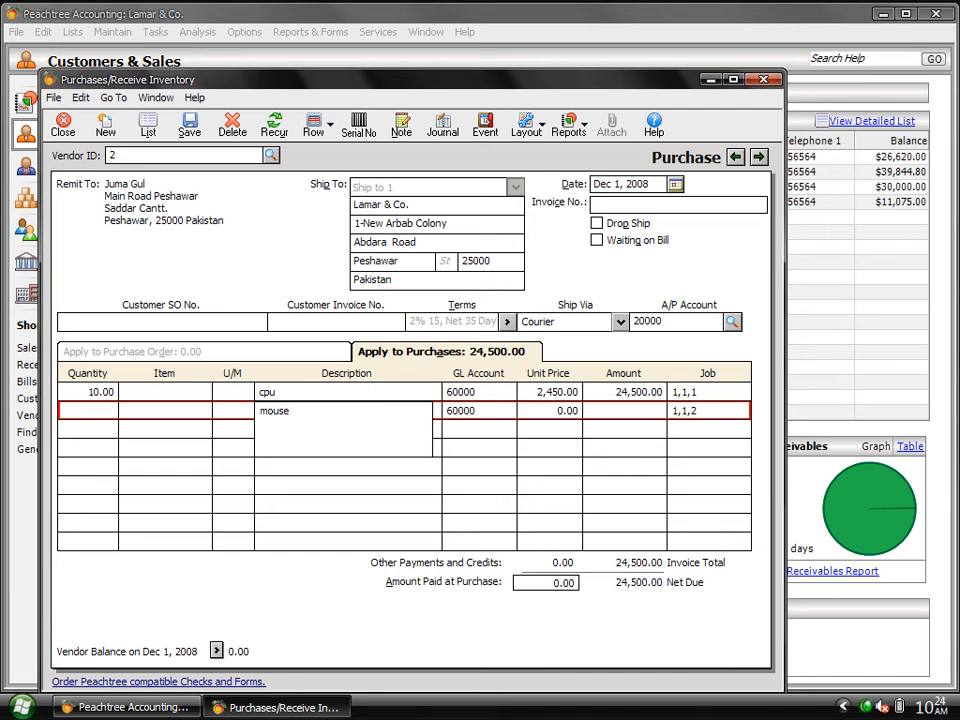
Set the mouse line's quantity to 10 and its unit price to 55.
{"action": "key", "text": "shift+Tab"}
{"action": "key", "text": "shift+Tab"}
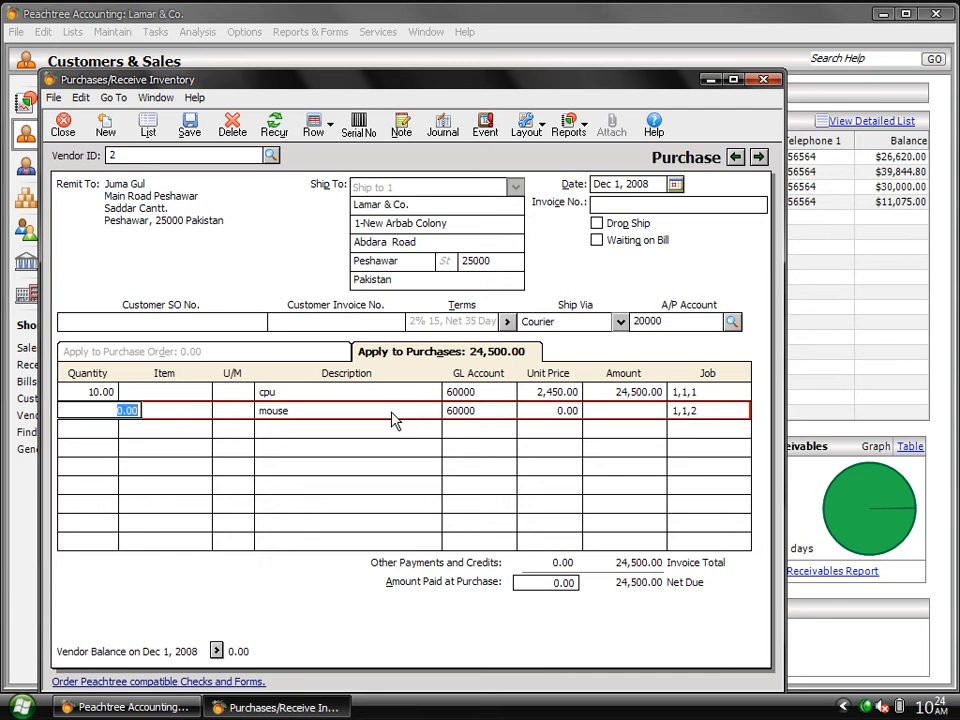
{"action": "type", "text": "100"}
{"action": "key", "text": "BackSpace"}
{"action": "key", "text": "Tab"}
{"action": "key", "text": "Tab"}
{"action": "key", "text": "Tab"}
{"action": "key", "text": "Tab"}
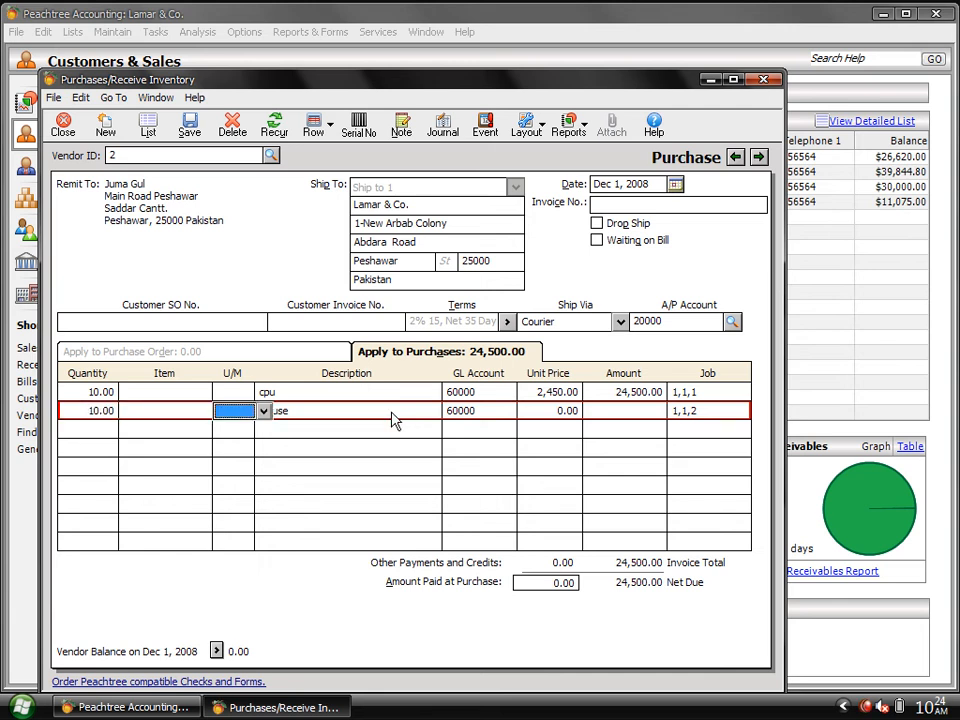
{"action": "key", "text": "Tab"}
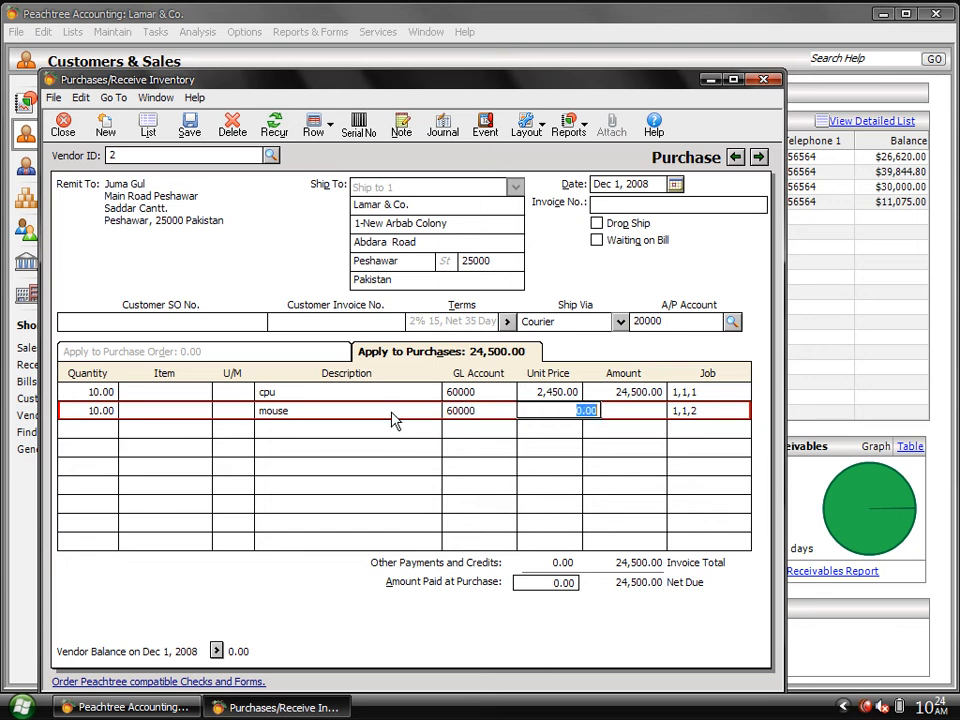
{"action": "type", "text": "55"}
{"action": "key", "text": "Tab"}
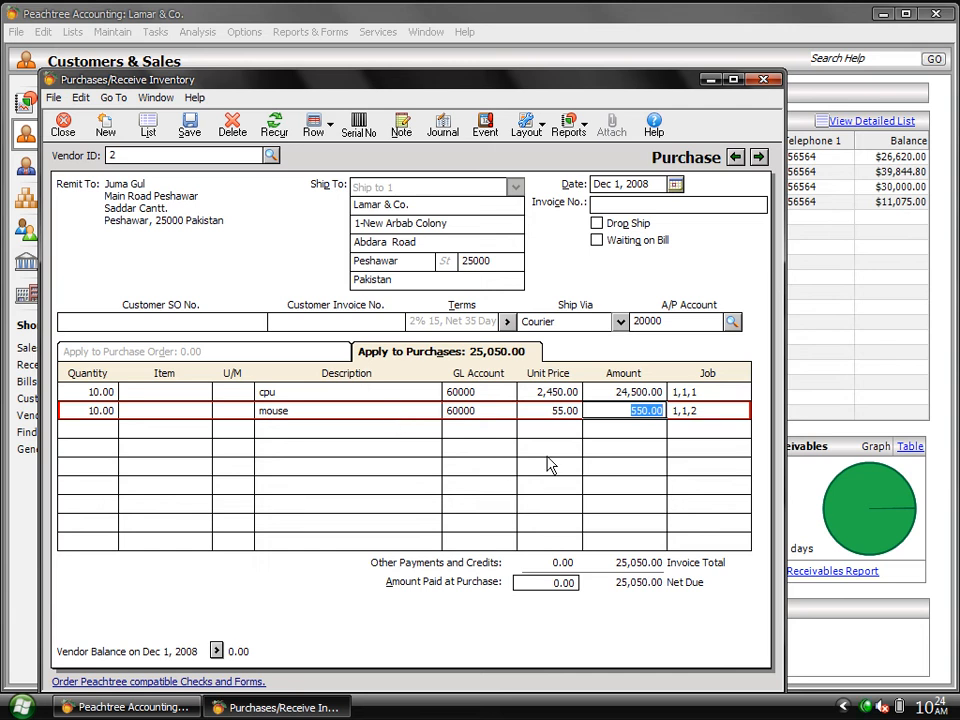
Start a third purchase line for job 1, phase 1, cost code 3 with a unit price of 1,200.
{"action": "left_click", "coordinate": [720, 436]}
{"action": "type", "text": "1,1"}
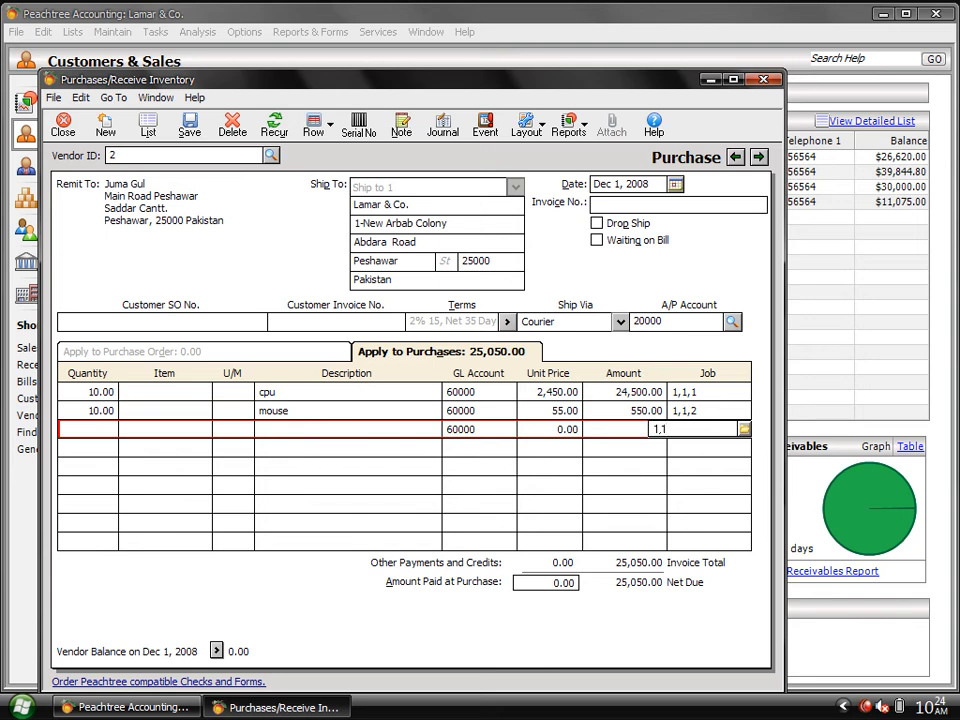
{"action": "type", "text": ",3"}
{"action": "key", "text": "shift+Tab"}
{"action": "key", "text": "shift+Tab"}
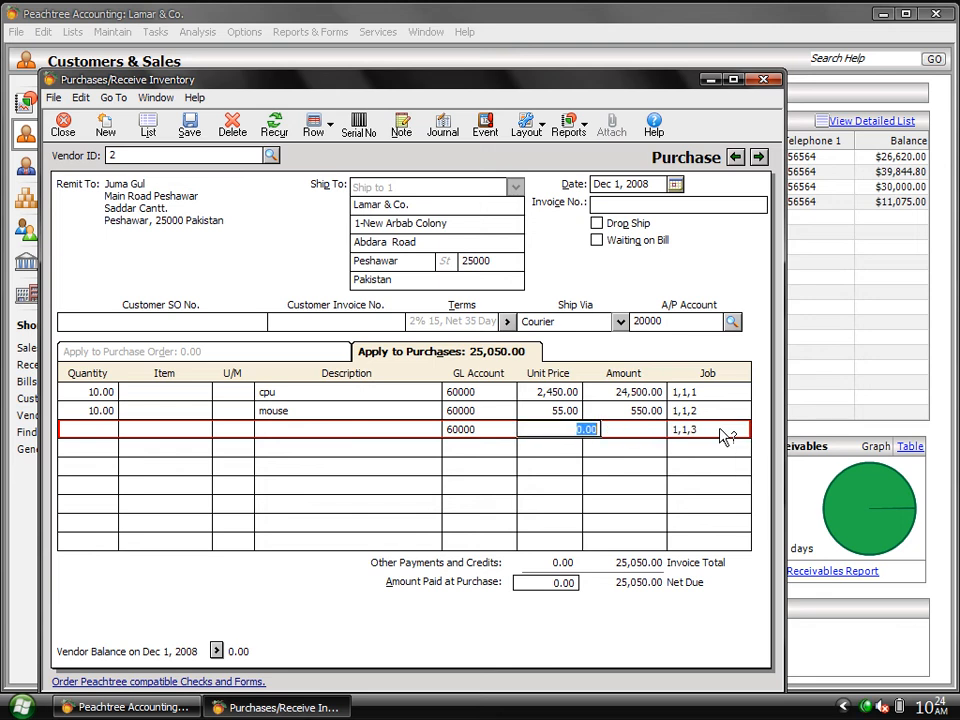
{"action": "type", "text": "1200"}
Give the third purchase line the description monitor and a quantity of 10.
{"action": "key", "text": "shift+Tab"}
{"action": "key", "text": "shift+Tab"}
{"action": "type", "text": "m"}
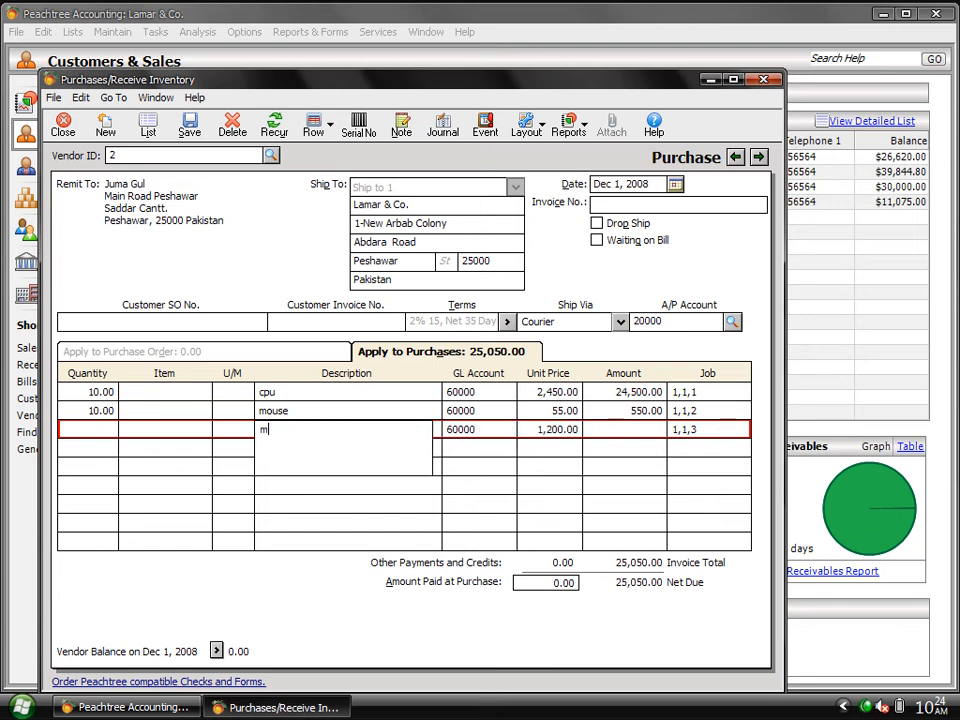
{"action": "type", "text": "onitor"}
{"action": "key", "text": "shift+Tab"}
{"action": "key", "text": "shift+Tab"}
{"action": "key", "text": "shift+Tab"}
{"action": "type", "text": "10"}
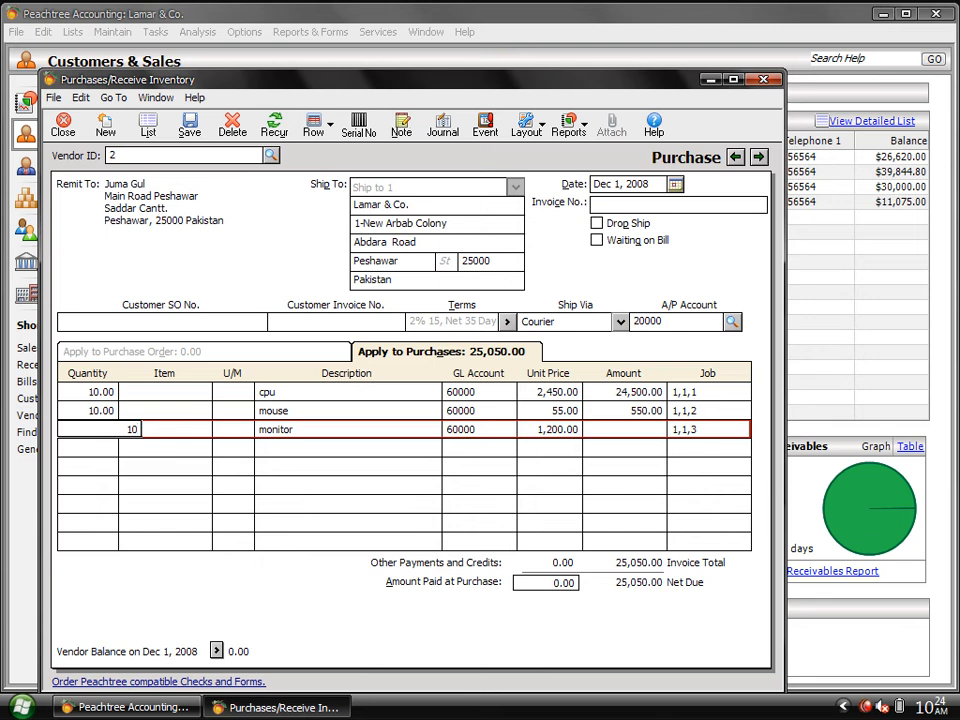
Start a fourth purchase line with a quantity of 10 and the description keyboard.
{"action": "key", "text": "Down"}
{"action": "type", "text": "10"}
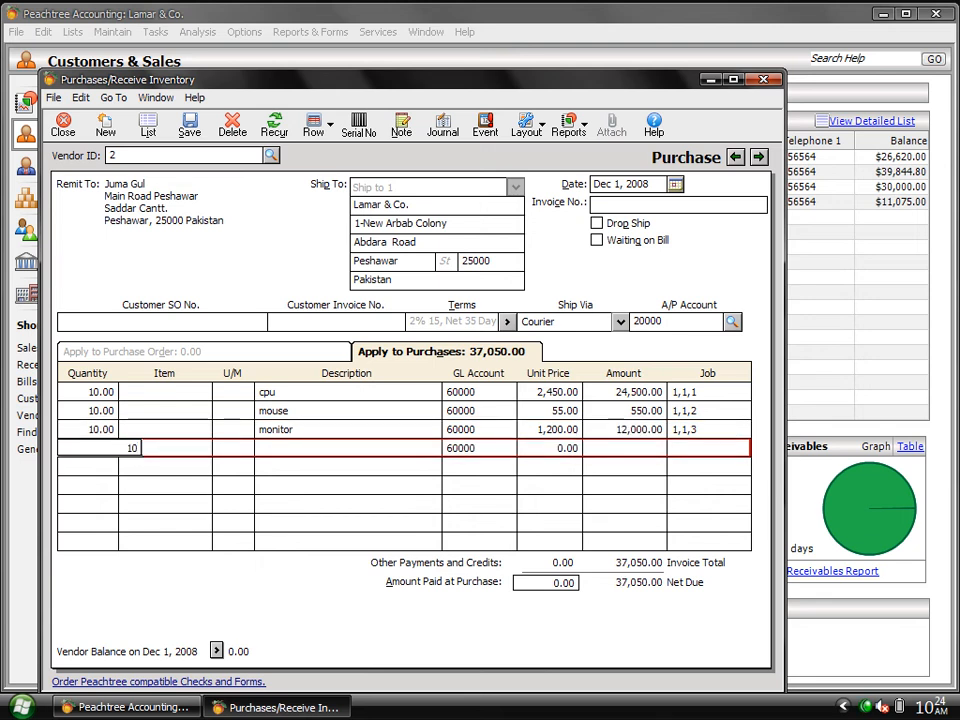
{"action": "key", "text": "Tab"}
{"action": "key", "text": "Tab"}
{"action": "key", "text": "Tab"}
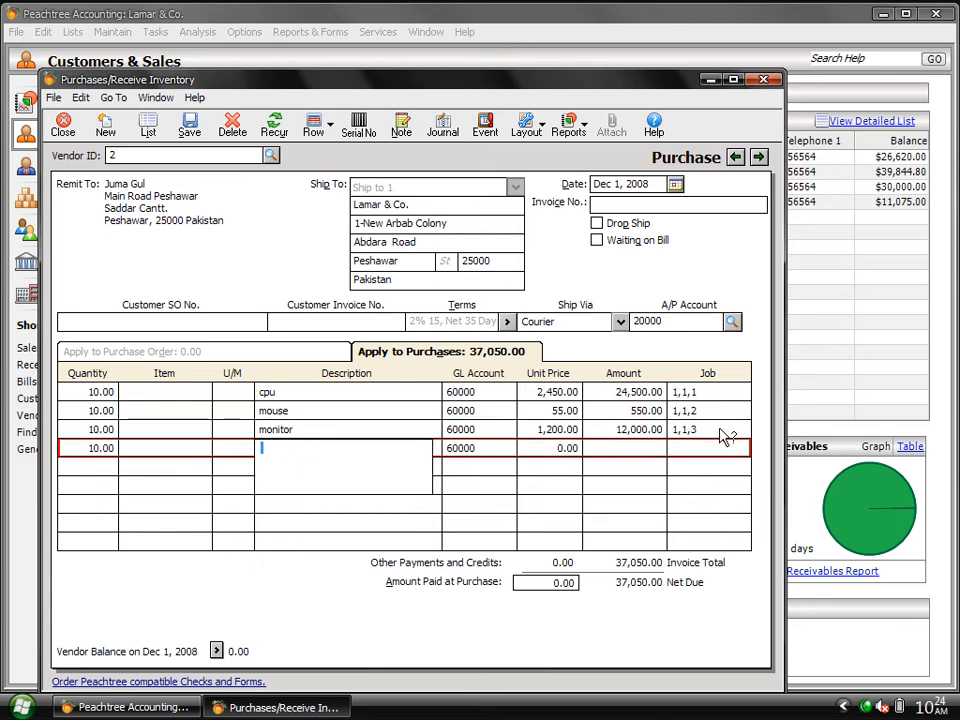
{"action": "type", "text": "keyboard"}
{"action": "left_click", "coordinate": [720, 429]}
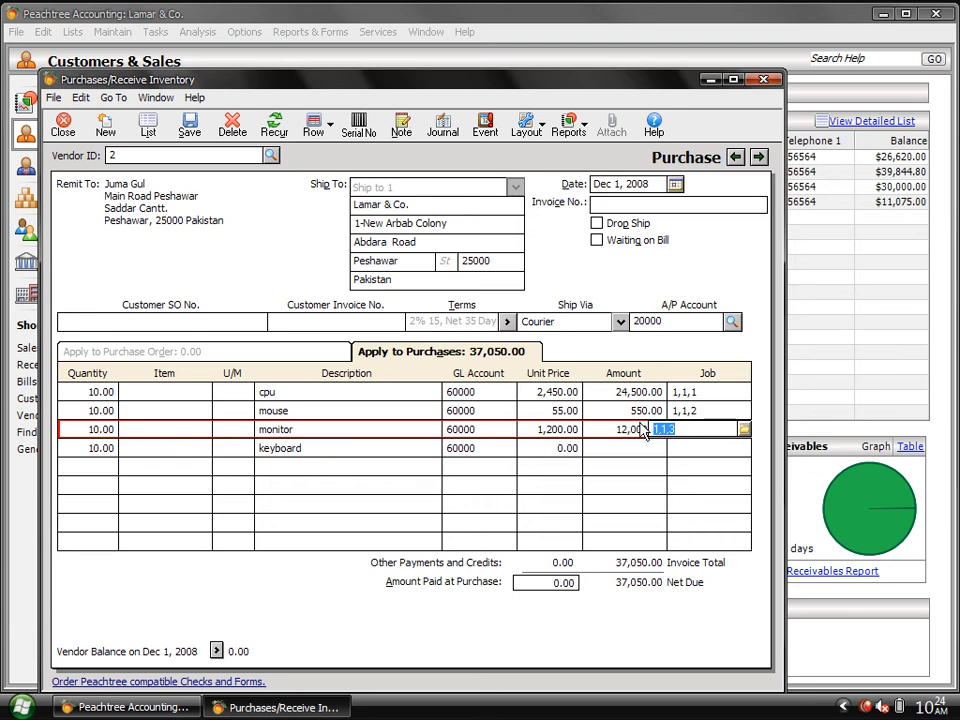
Set the keyboard line's unit price to 50 and assign it to job 1, phase 1, cost code 4.
{"action": "left_click", "coordinate": [552, 448]}
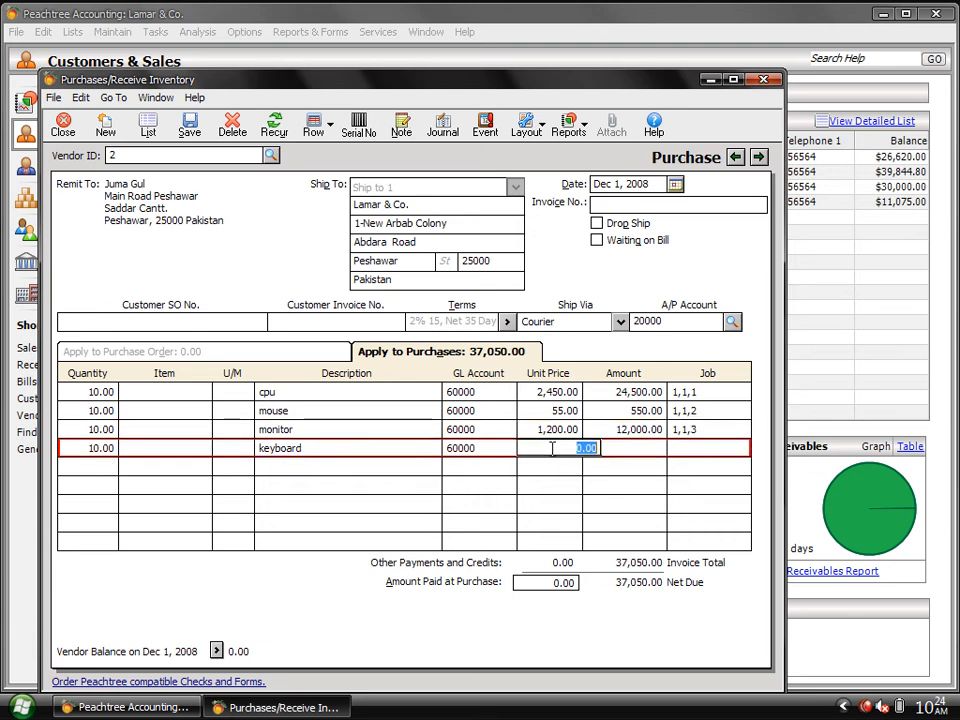
{"action": "type", "text": "50"}
{"action": "key", "text": "Tab"}
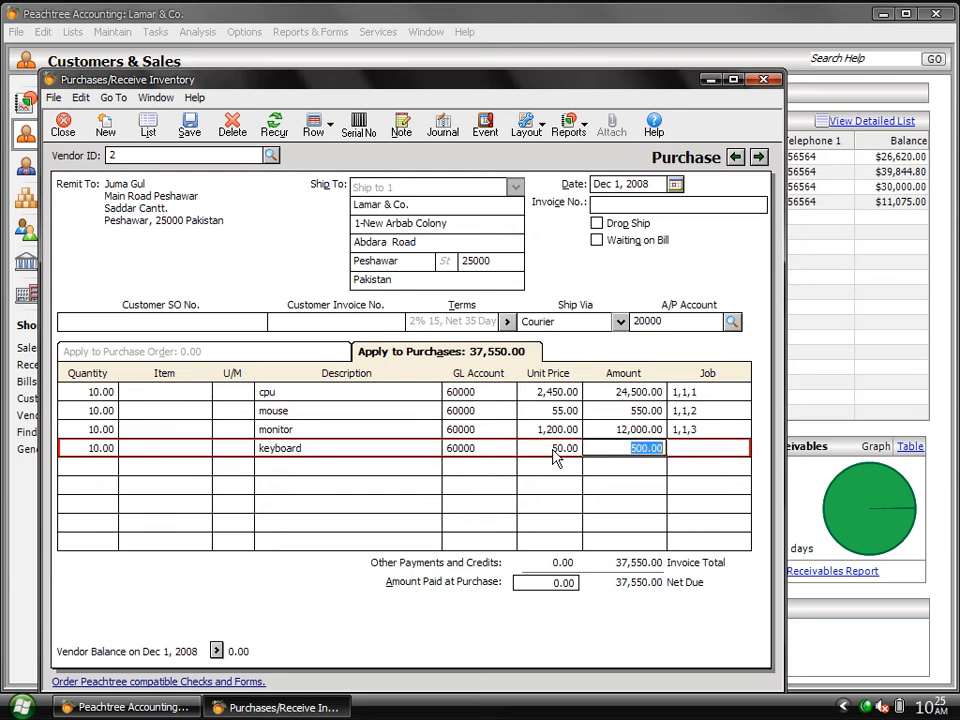
{"action": "key", "text": "Tab"}
{"action": "type", "text": "1"}
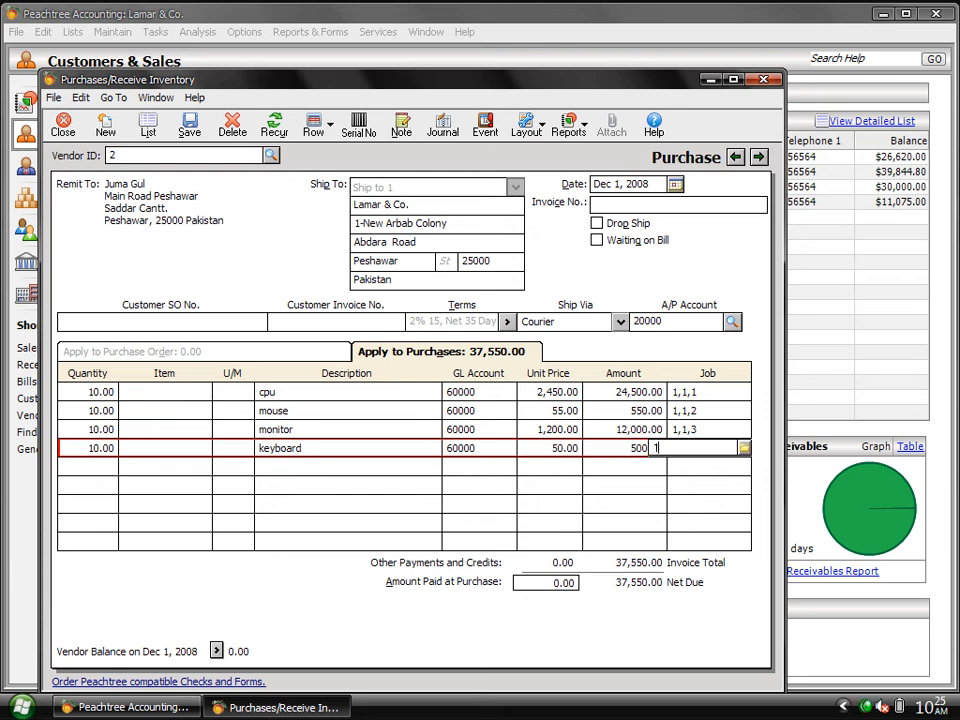
{"action": "type", "text": ",1,4"}
{"action": "key", "text": "shift+Tab"}
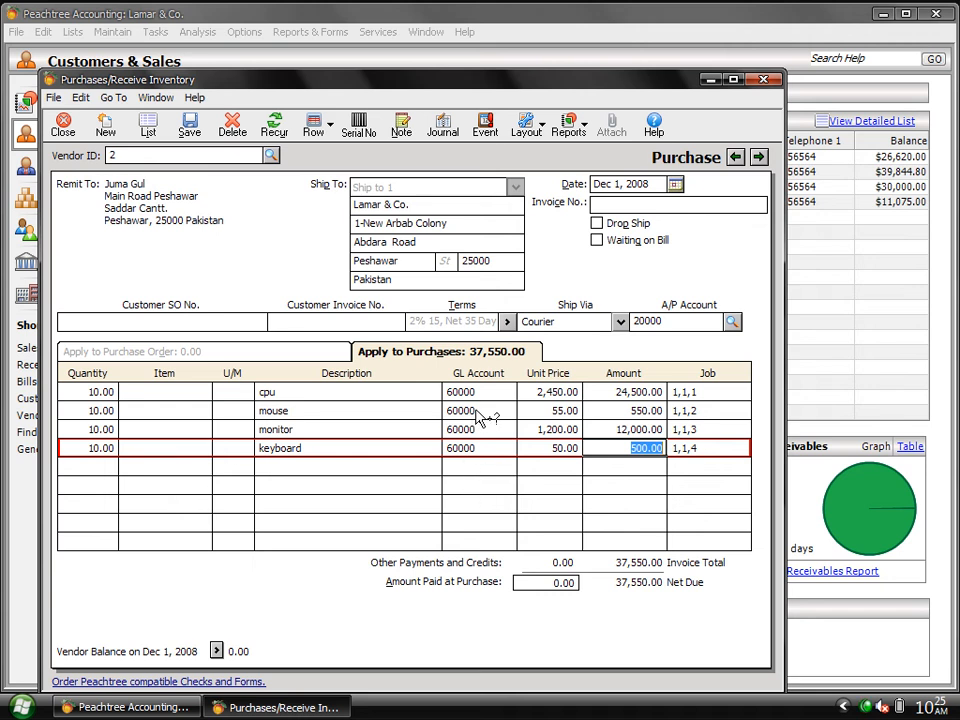
Enter 43546 as the purchase's invoice number, save the purchase and close its window.
{"action": "left_click", "coordinate": [628, 206]}
{"action": "type", "text": "43546"}
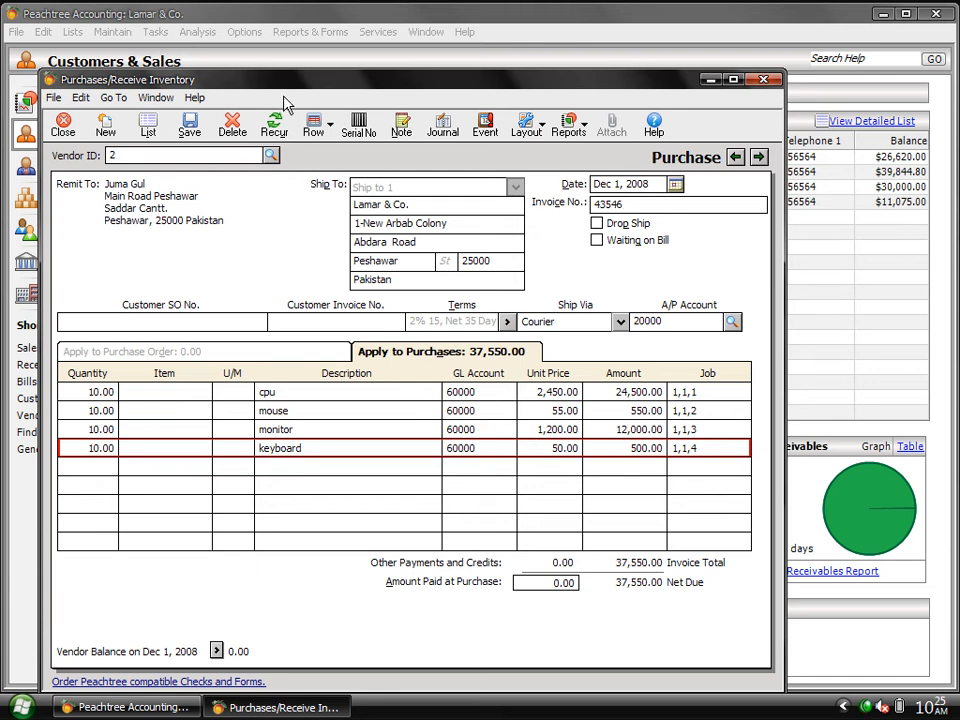
{"action": "left_click", "coordinate": [189, 130]}
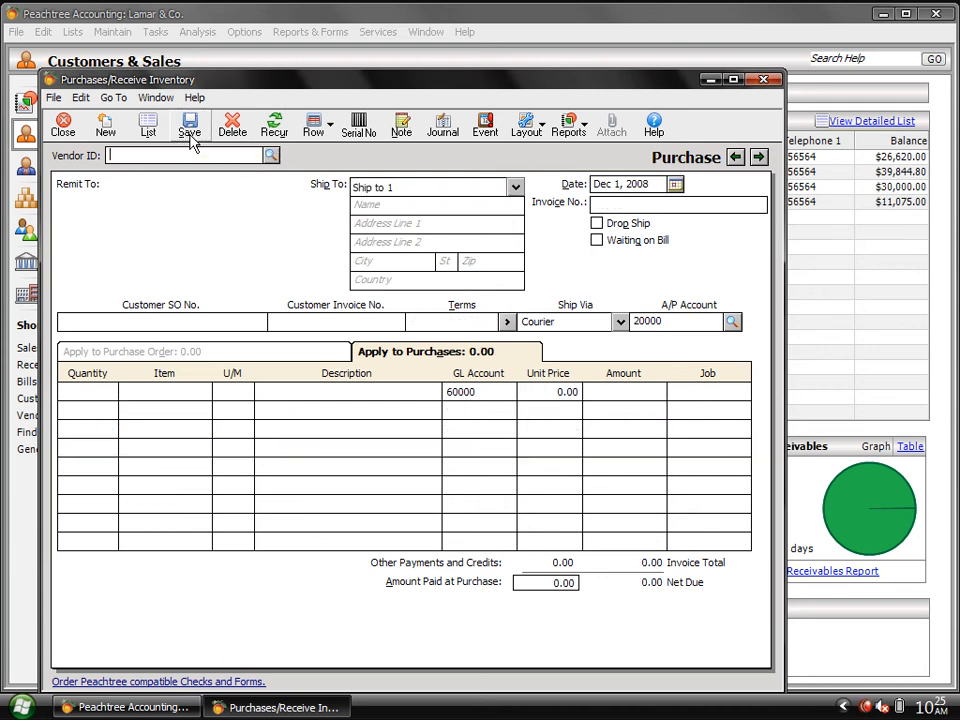
{"action": "left_click", "coordinate": [66, 132]}
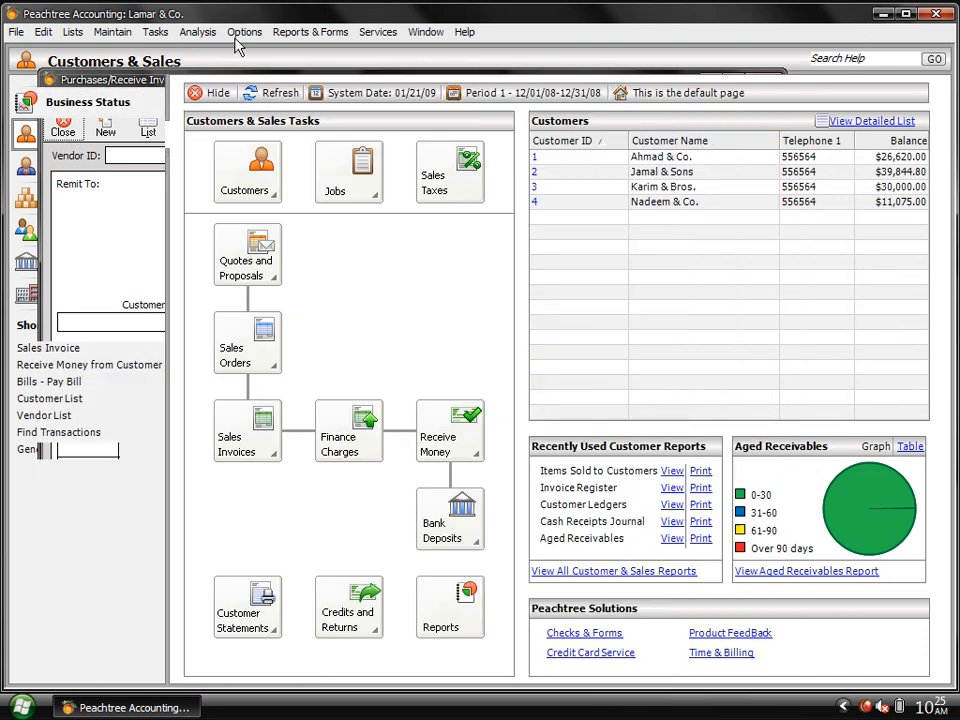
Review the Estimated Job Expenses report to compare estimated with actual expenses per cost code, and close the report windows.
{"action": "left_click", "coordinate": [287, 36]}
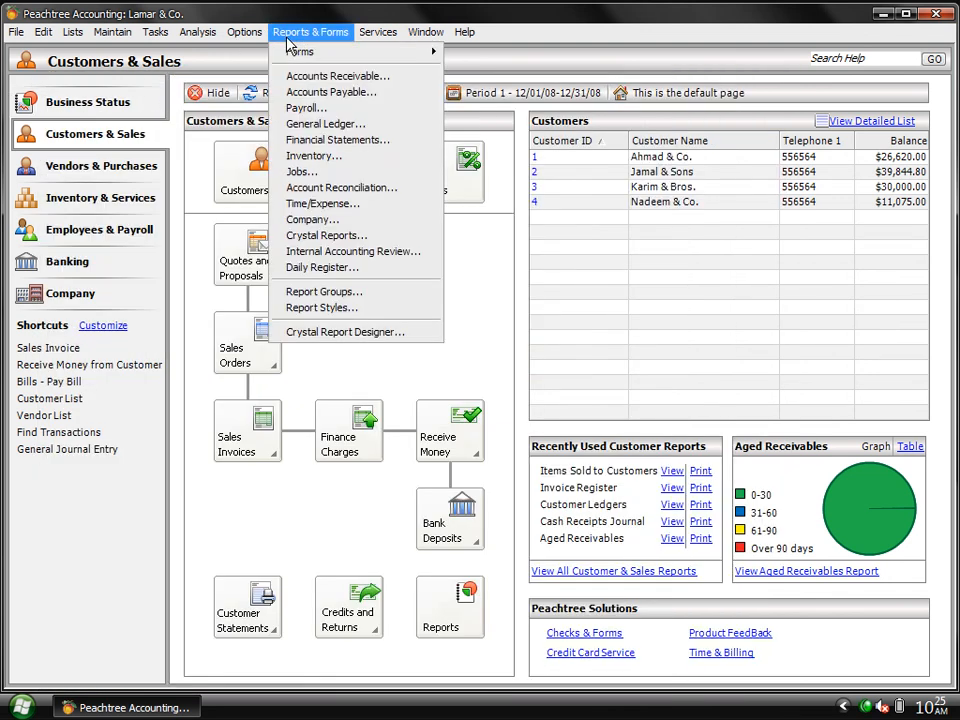
{"action": "left_click", "coordinate": [338, 173]}
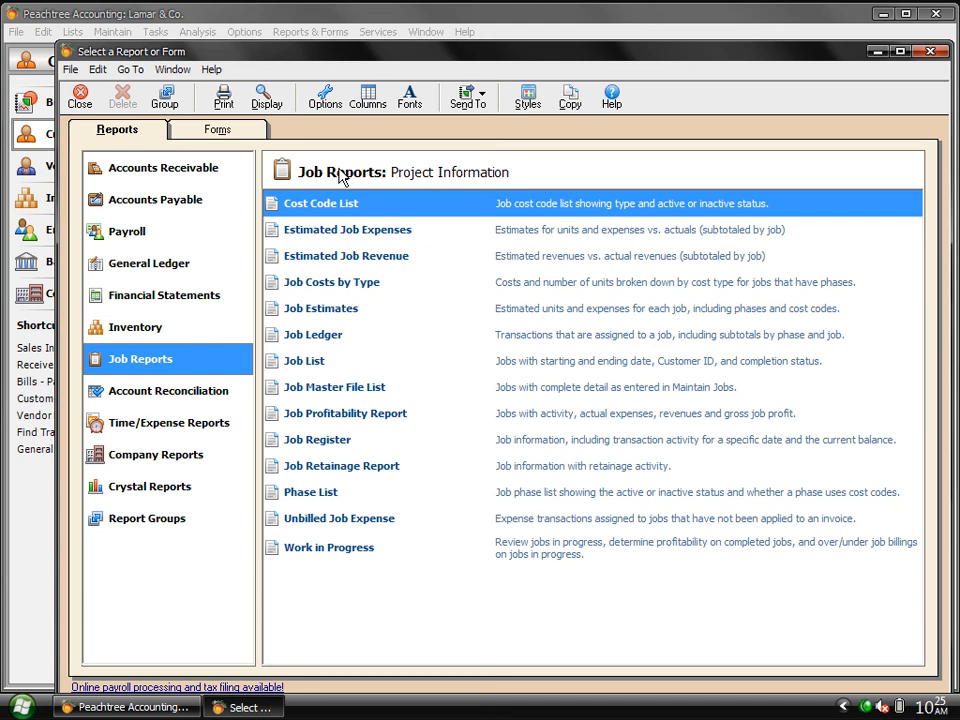
{"action": "left_click", "coordinate": [326, 231]}
{"action": "double_click", "coordinate": [326, 231]}
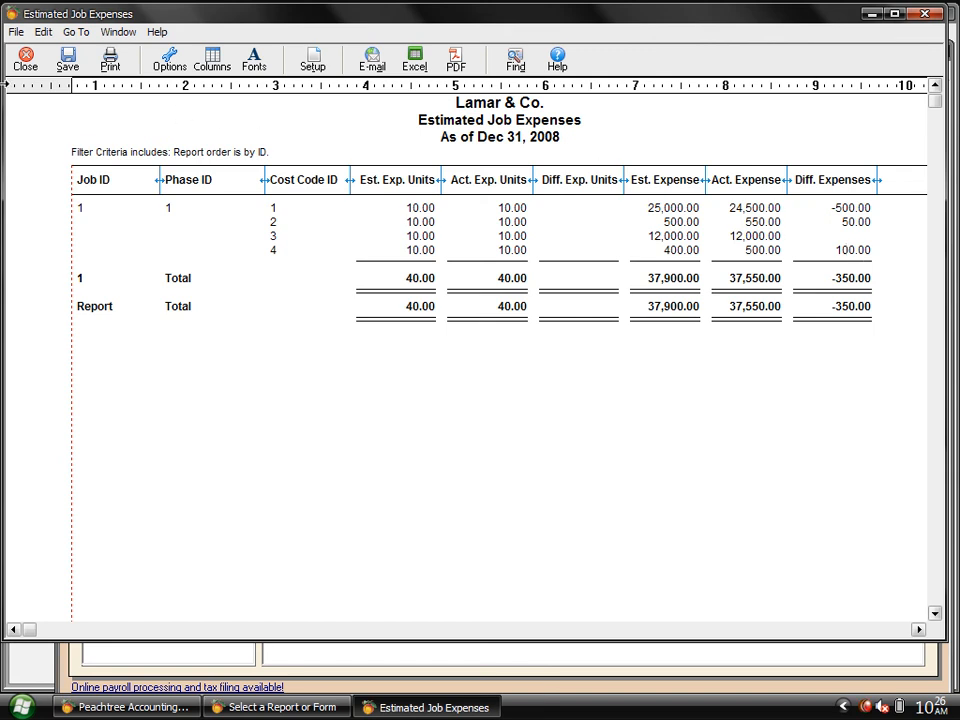
{"action": "left_click", "coordinate": [25, 62]}
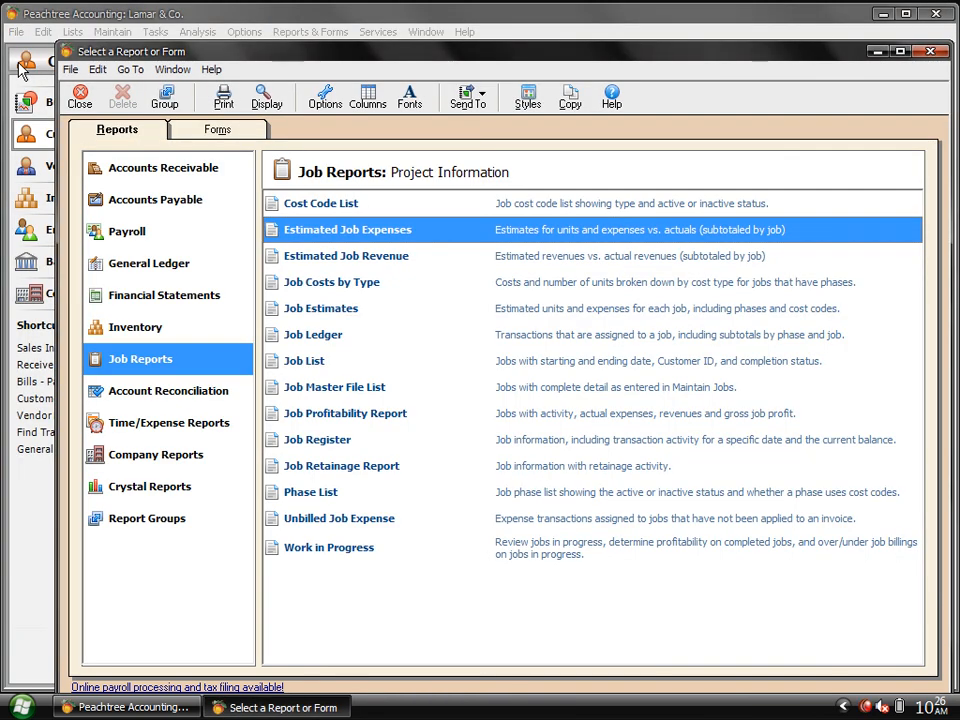
{"action": "left_click", "coordinate": [84, 94]}
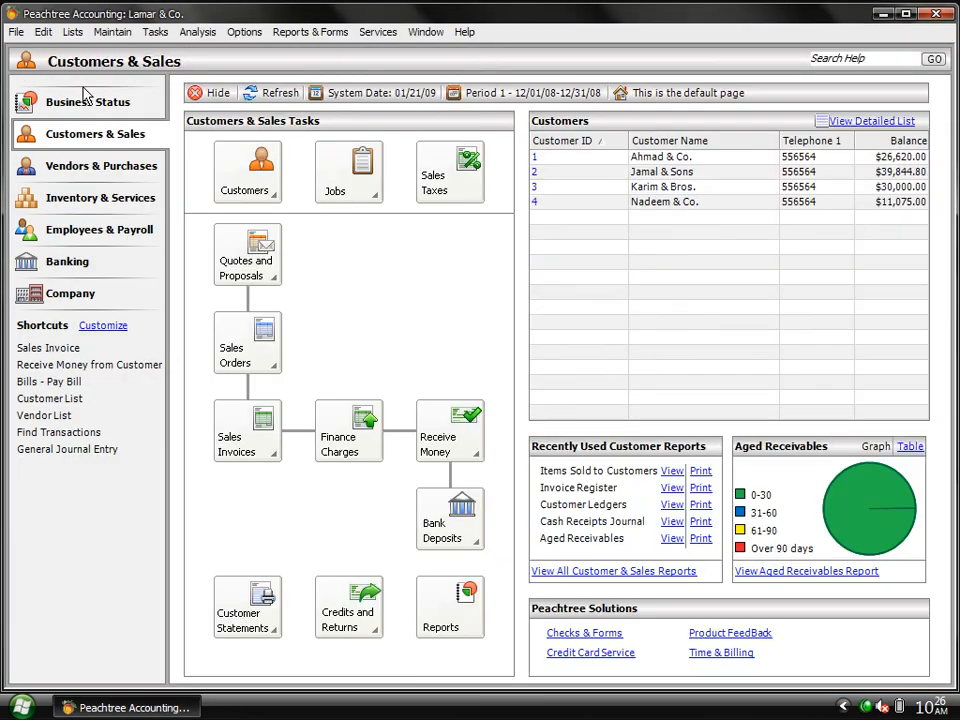
Start a new sales invoice for customer Ahmad & Co.
{"action": "left_click", "coordinate": [154, 33]}
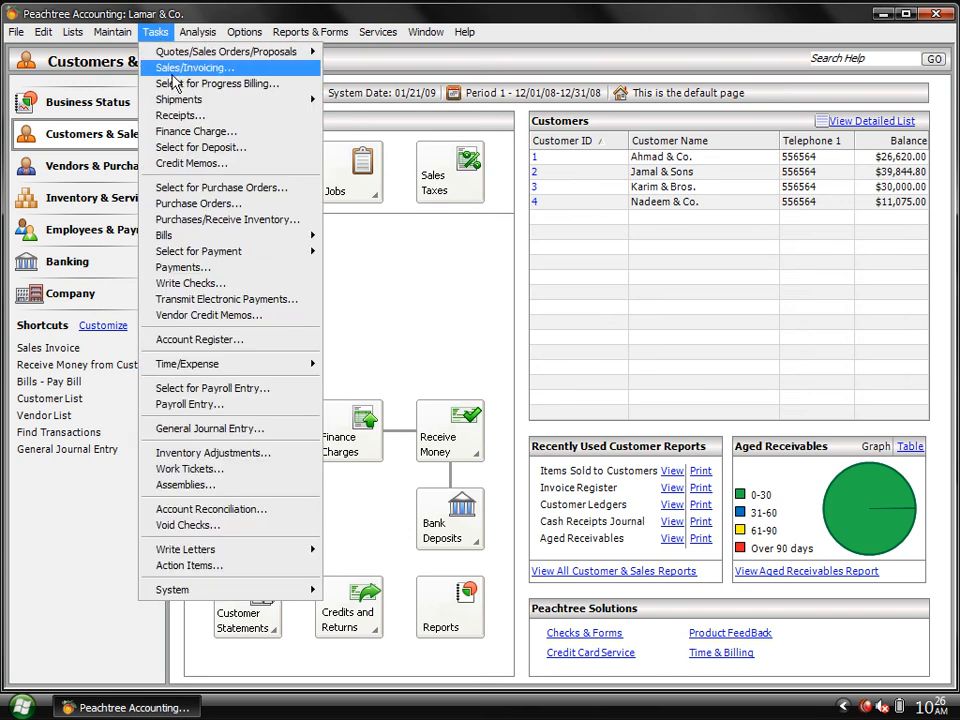
{"action": "left_click", "coordinate": [171, 69]}
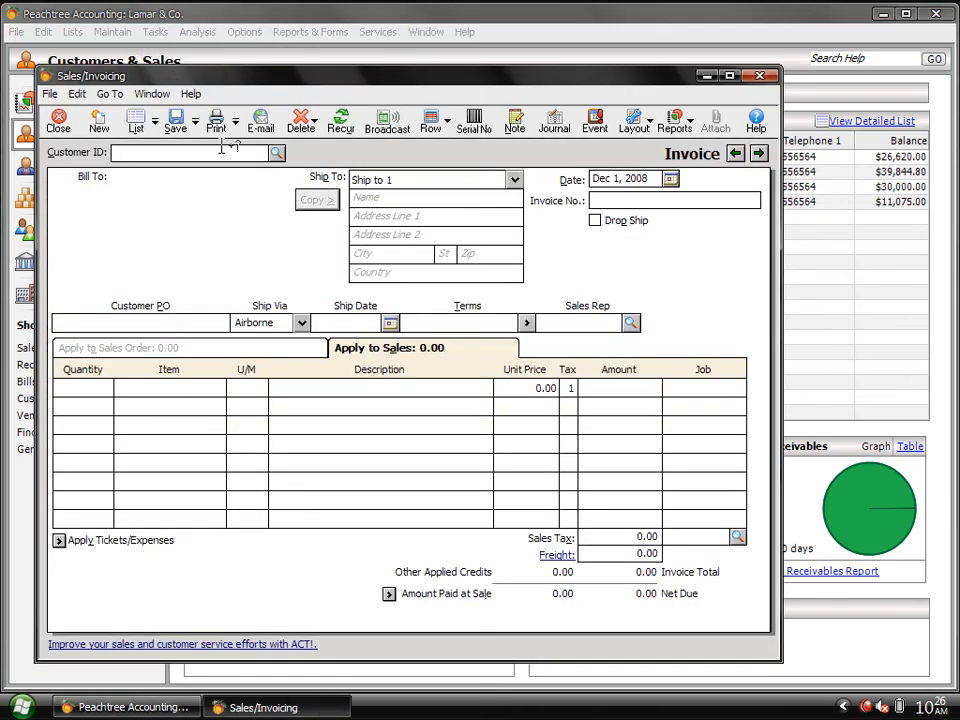
{"action": "left_click", "coordinate": [276, 153]}
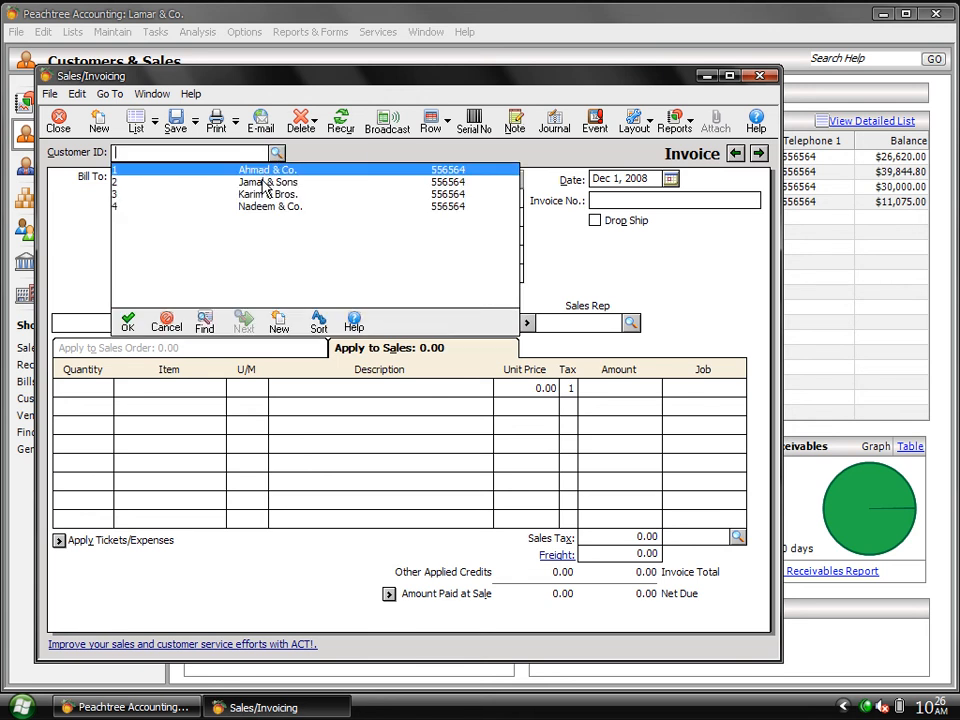
{"action": "double_click", "coordinate": [253, 171]}
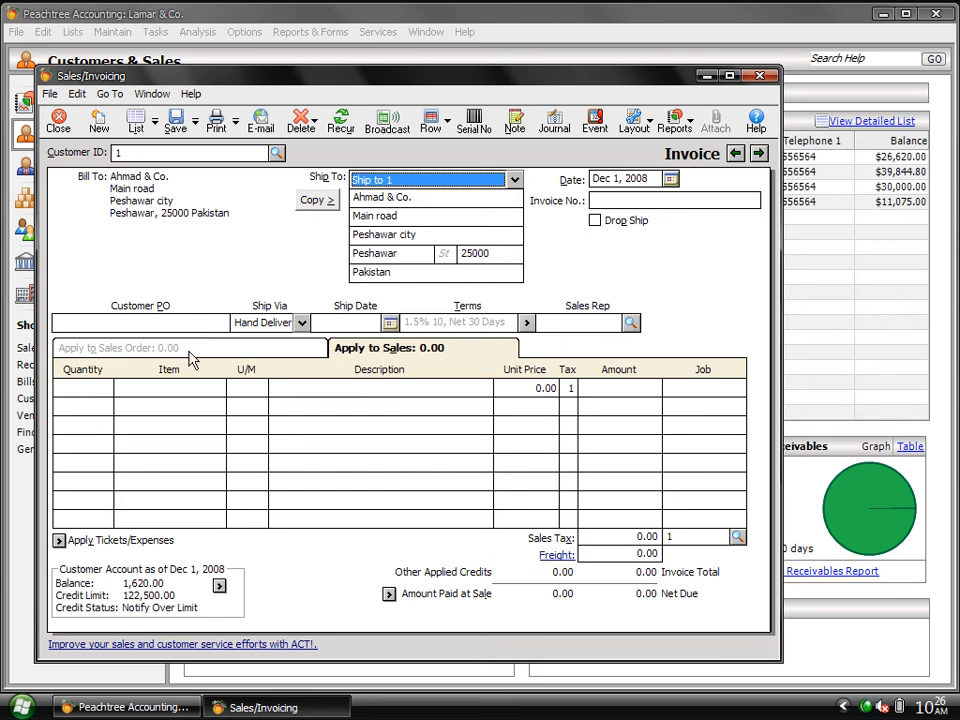
Start the first invoice line with a quantity of 10 and the description cpu.
{"action": "left_click", "coordinate": [84, 389]}
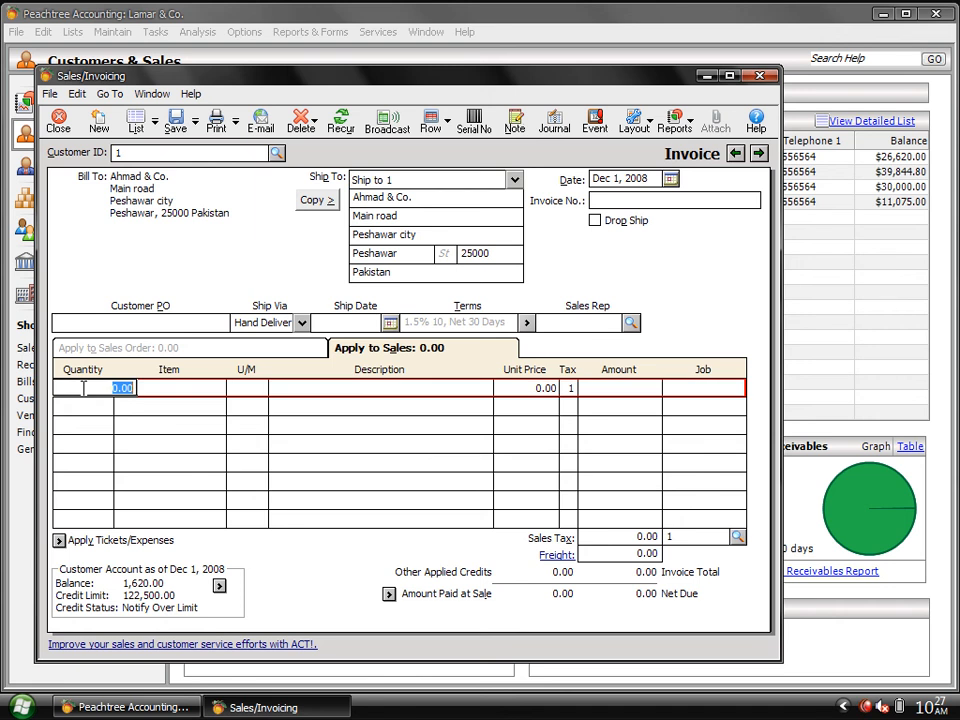
{"action": "type", "text": "10"}
{"action": "key", "text": "Tab"}
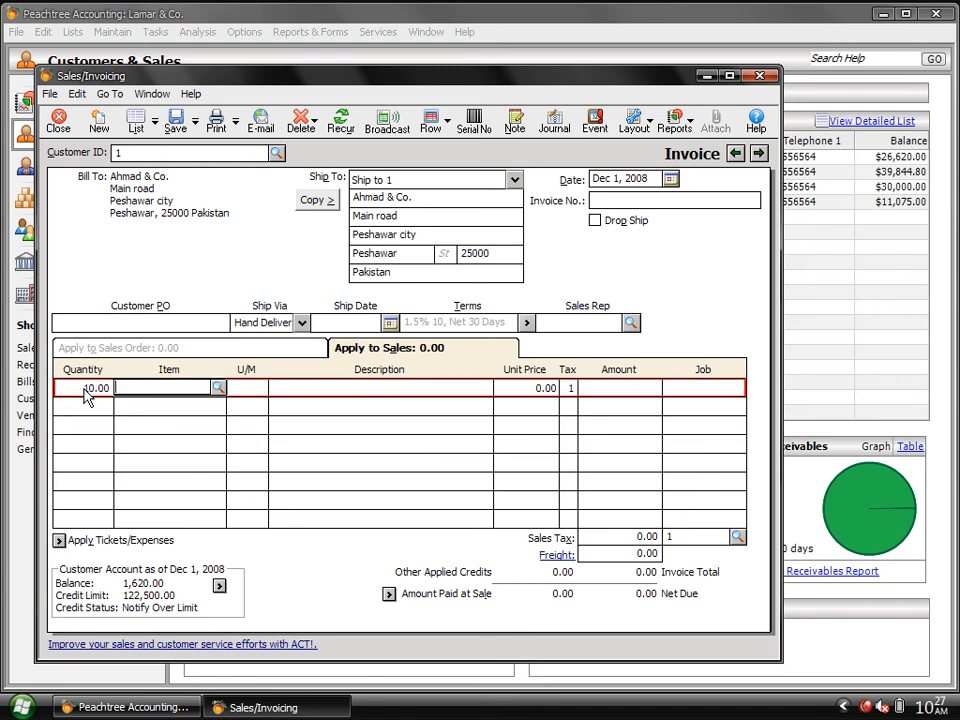
{"action": "key", "text": "Tab"}
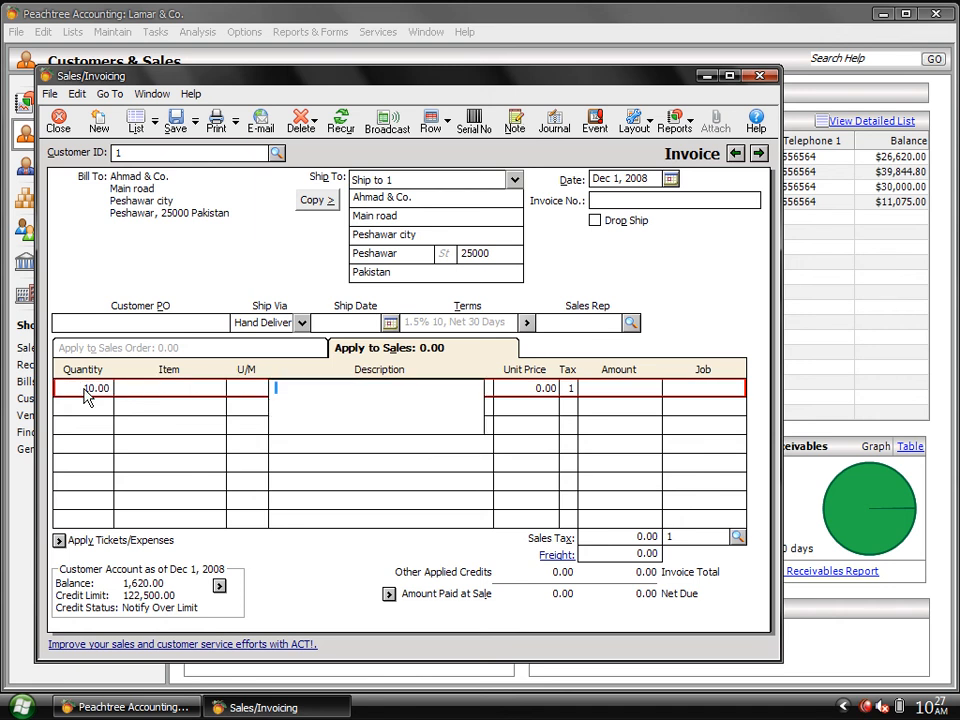
{"action": "type", "text": "cpu"}
{"action": "key", "text": "Tab"}
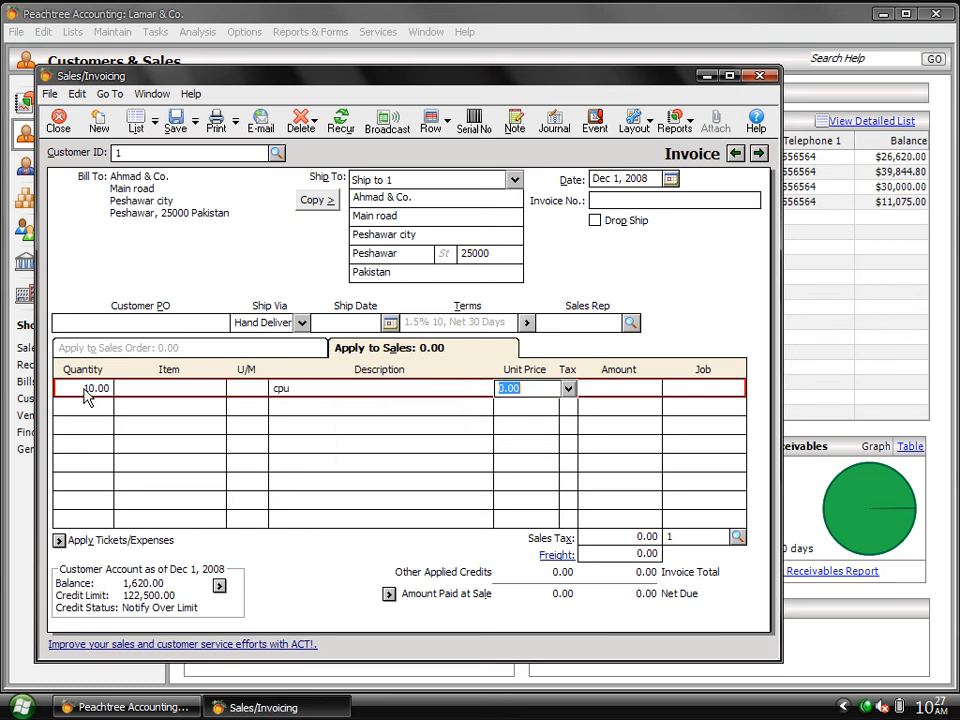
Set the cpu line's unit price to 3,450 and assign it to job 1, phase 1, cost code 1.
{"action": "type", "text": "3450"}
{"action": "key", "text": "Tab"}
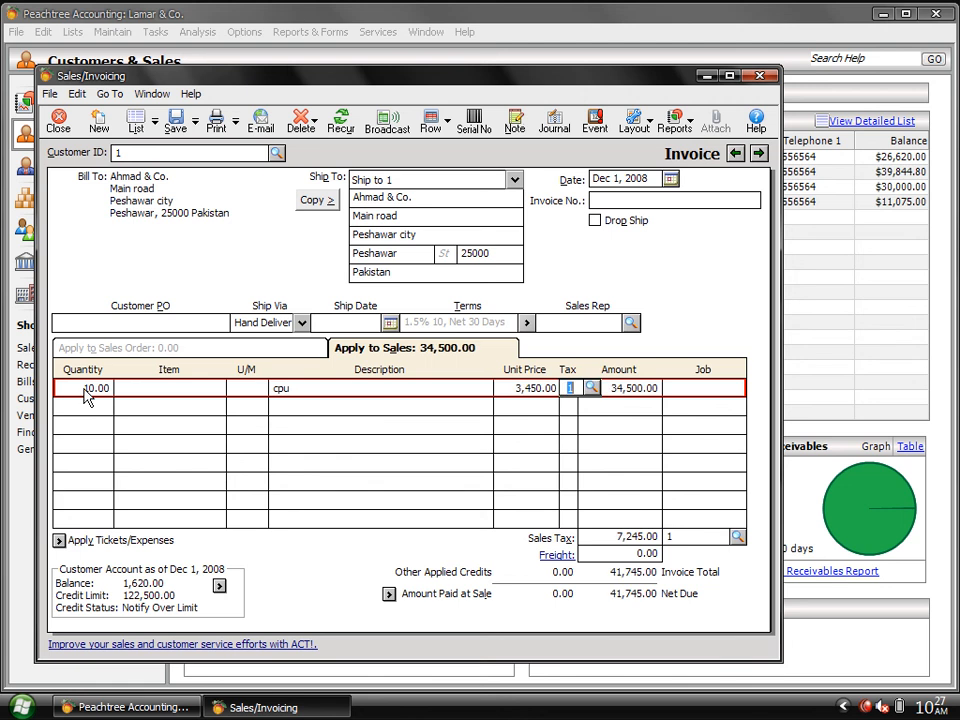
{"action": "key", "text": "Tab"}
{"action": "type", "text": "1"}
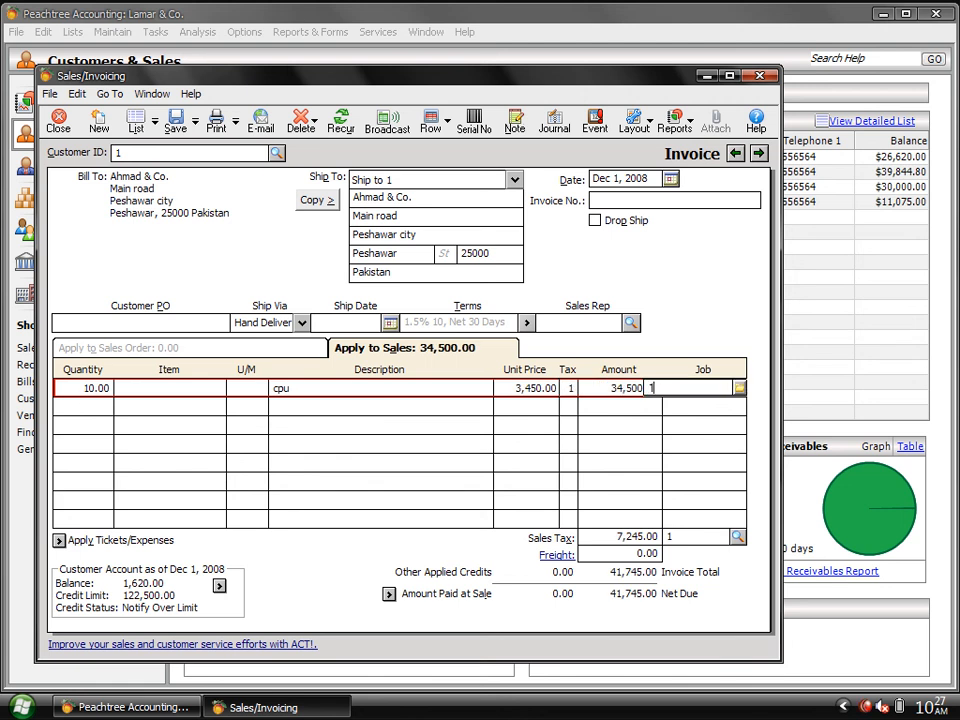
{"action": "type", "text": ",1,1"}
{"action": "key", "text": "Tab"}
Add a second invoice line with a quantity of 10 and the description mouse.
{"action": "type", "text": "10"}
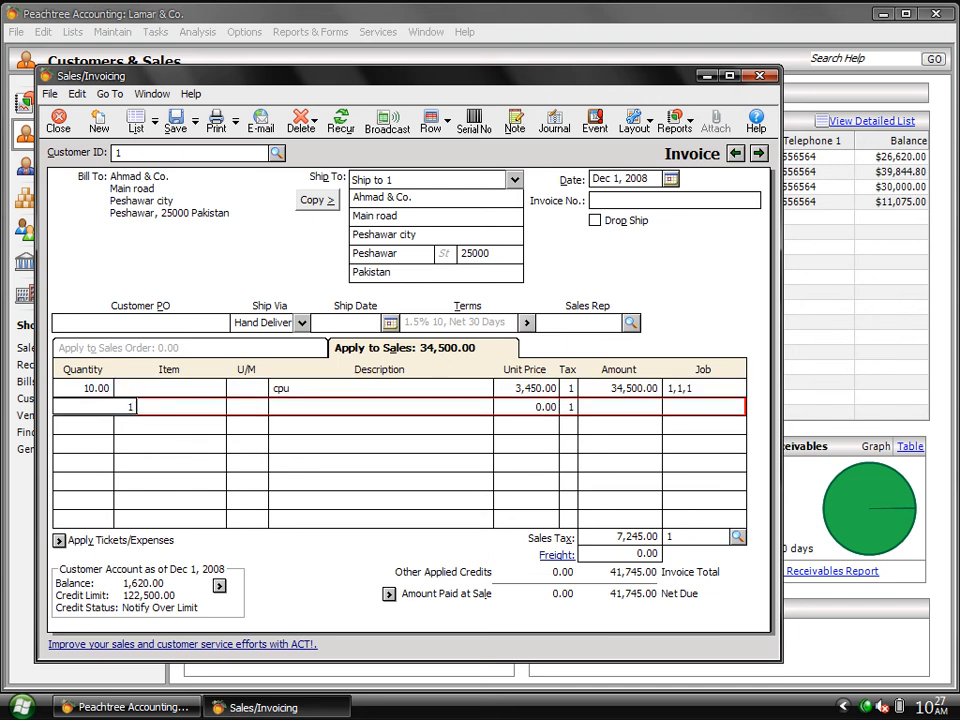
{"action": "key", "text": "Tab"}
{"action": "key", "text": "Tab"}
{"action": "key", "text": "Tab"}
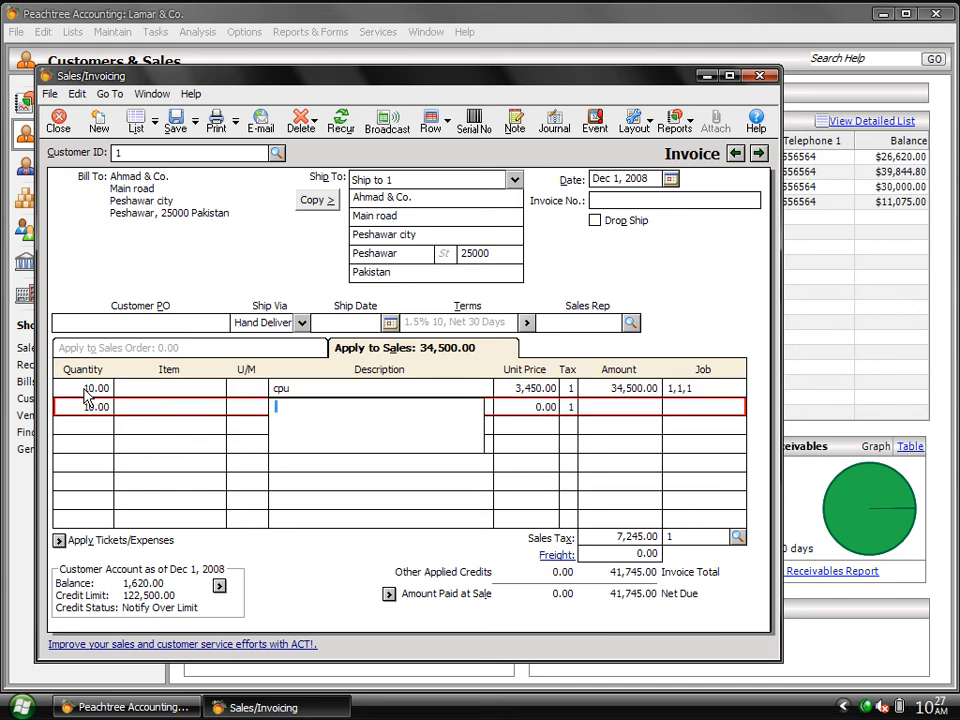
{"action": "type", "text": "mouse"}
{"action": "key", "text": "Tab"}
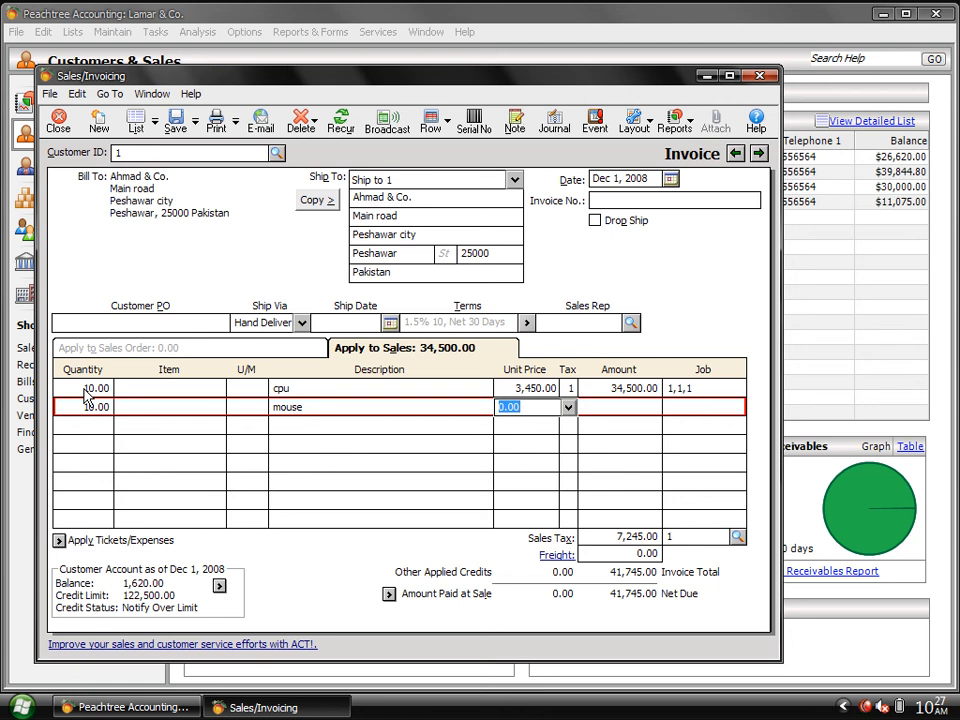
Set the invoice's mouse line to a unit price of 150 and assign it to job 1, phase 1, cost code 2.
{"action": "type", "text": "150"}
{"action": "key", "text": "Tab"}
{"action": "key", "text": "Tab"}
{"action": "key", "text": "Tab"}
{"action": "type", "text": "1"}
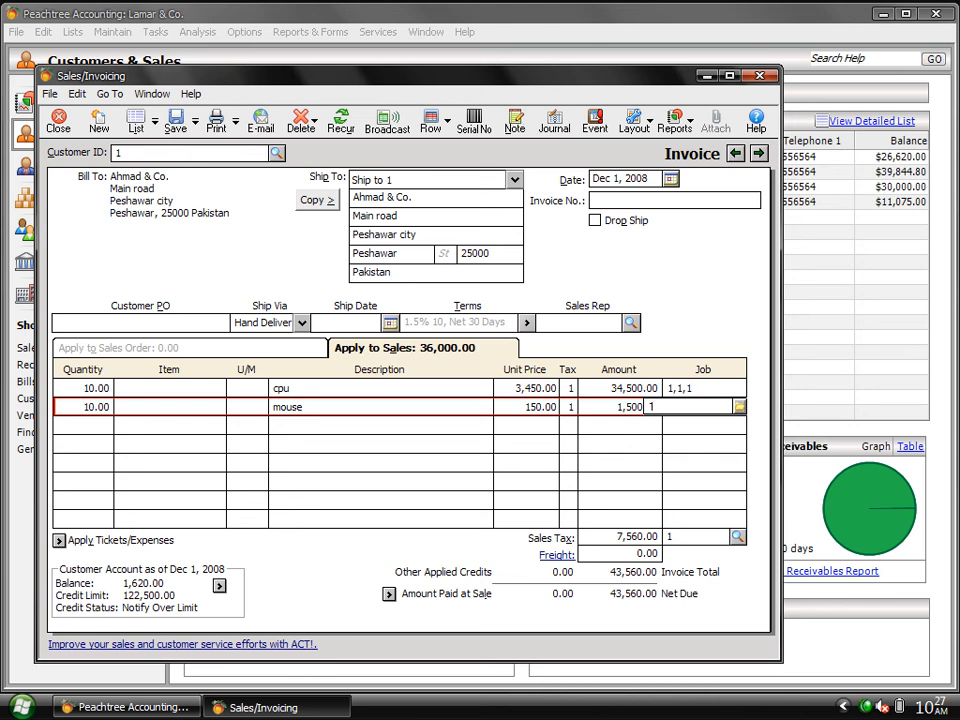
{"action": "type", "text": ",1,3"}
{"action": "key", "text": "BackSpace"}
{"action": "type", "text": "2"}
{"action": "key", "text": "Tab"}
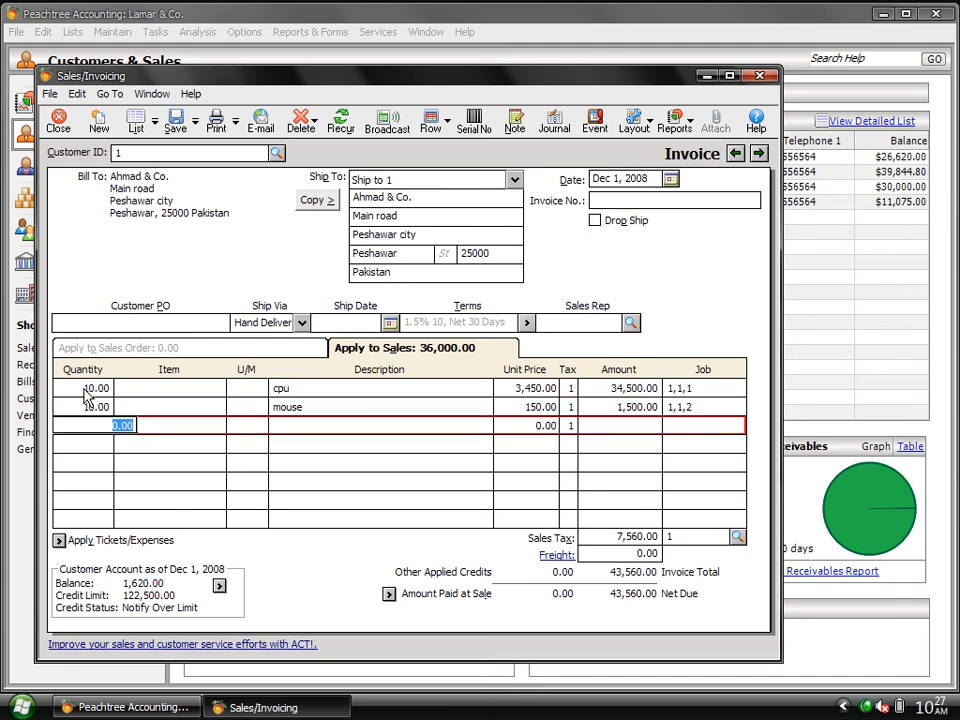
Add a third invoice line with a quantity of 10 and the description monitor.
{"action": "type", "text": "10"}
{"action": "key", "text": "Tab"}
{"action": "key", "text": "Tab"}
{"action": "type", "text": "monitor"}
{"action": "key", "text": "Tab"}
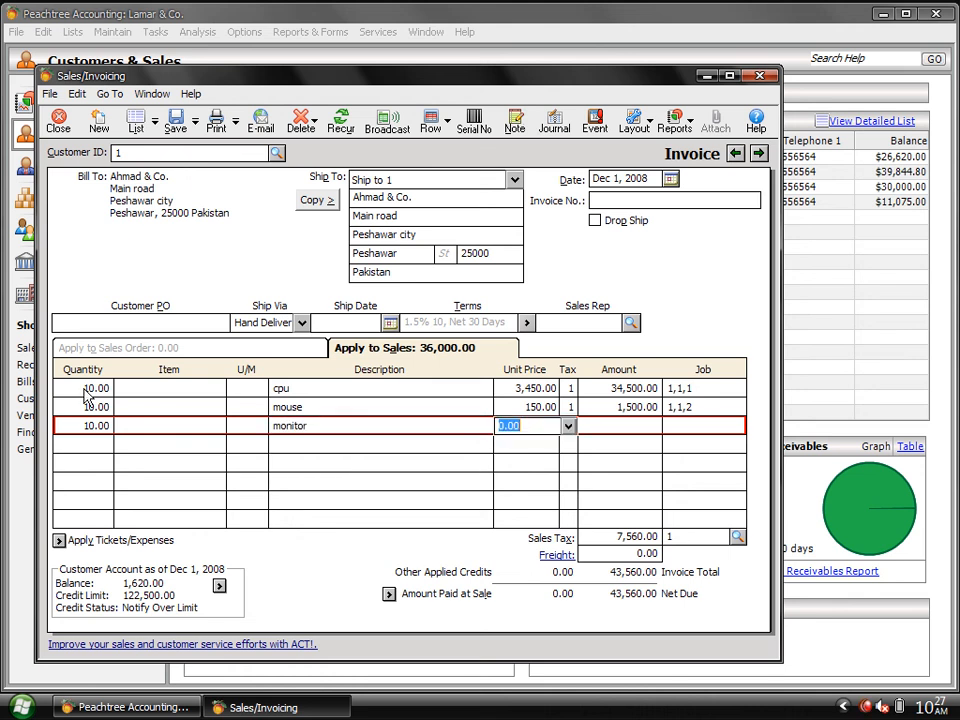
Set the monitor line's unit price to 1,850 and assign it to job 1, phase 1, cost code 3.
{"action": "type", "text": "1850"}
{"action": "key", "text": "Tab"}
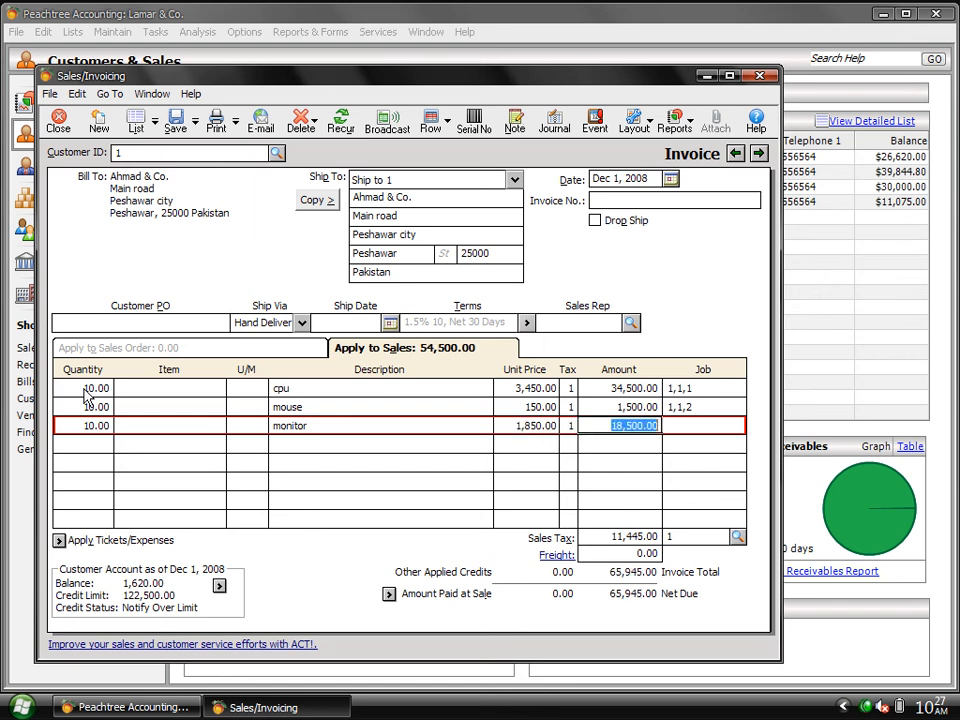
{"action": "key", "text": "Tab"}
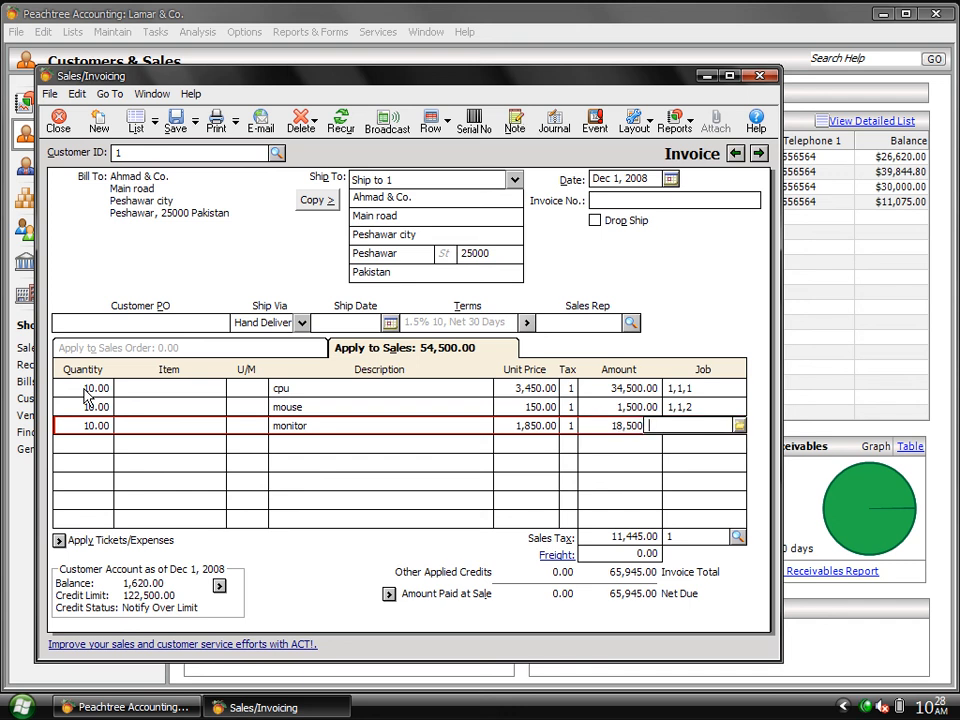
{"action": "type", "text": "1,1,3"}
{"action": "key", "text": "Tab"}
Add a fourth invoice line with a quantity of 10 and the description keyoard.
{"action": "type", "text": "10"}
{"action": "key", "text": "Tab"}
{"action": "key", "text": "Tab"}
{"action": "key", "text": "Tab"}
{"action": "type", "text": "keyoard"}
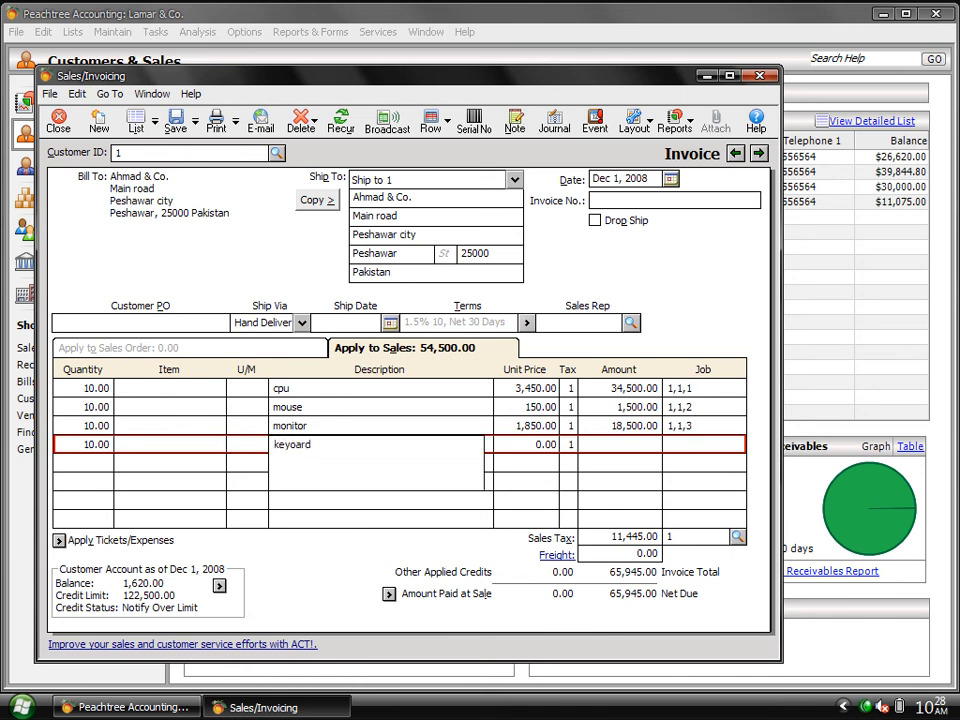
{"action": "key", "text": "Tab"}
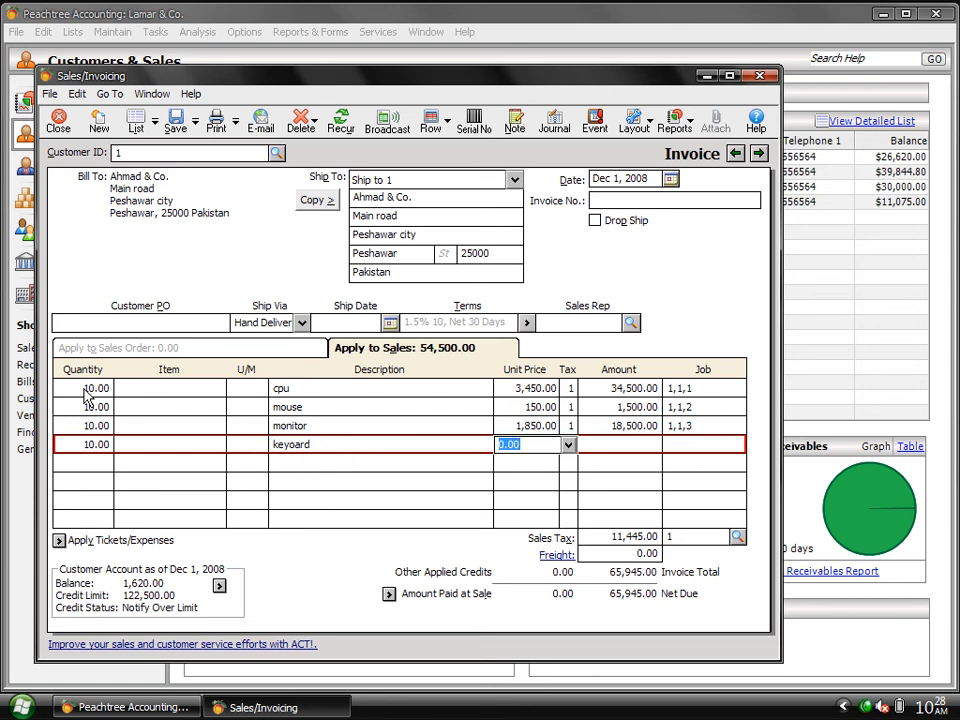
Set the keyoard line's unit price to 100 and assign it to job 1, phase 1, cost code 4.
{"action": "type", "text": "100"}
{"action": "key", "text": "Tab"}
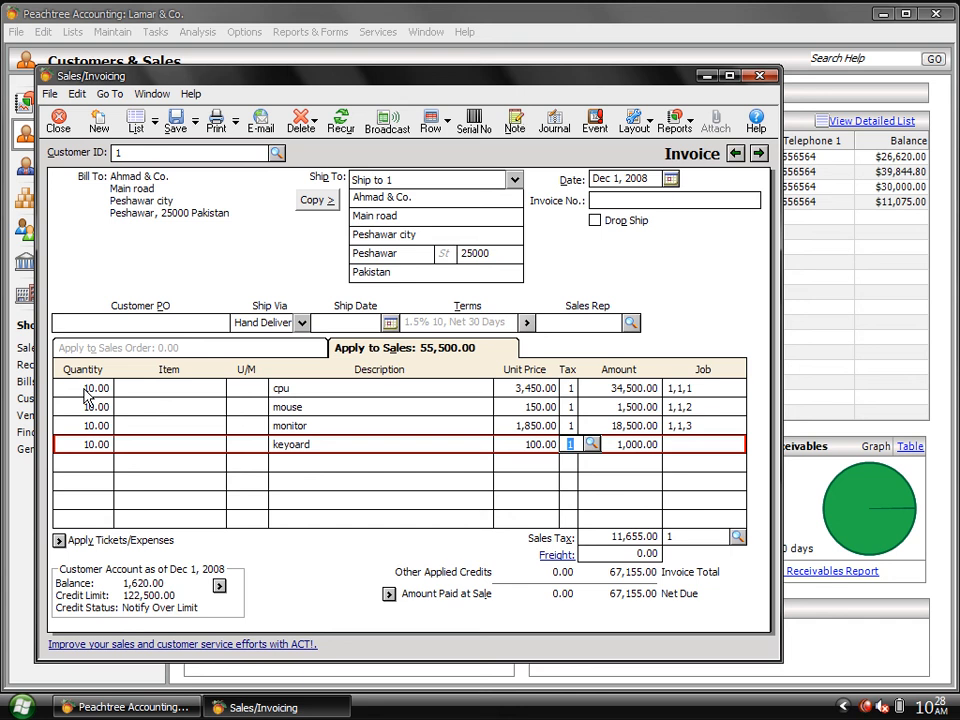
{"action": "key", "text": "Tab"}
{"action": "key", "text": "Tab"}
{"action": "type", "text": "1,1,4"}
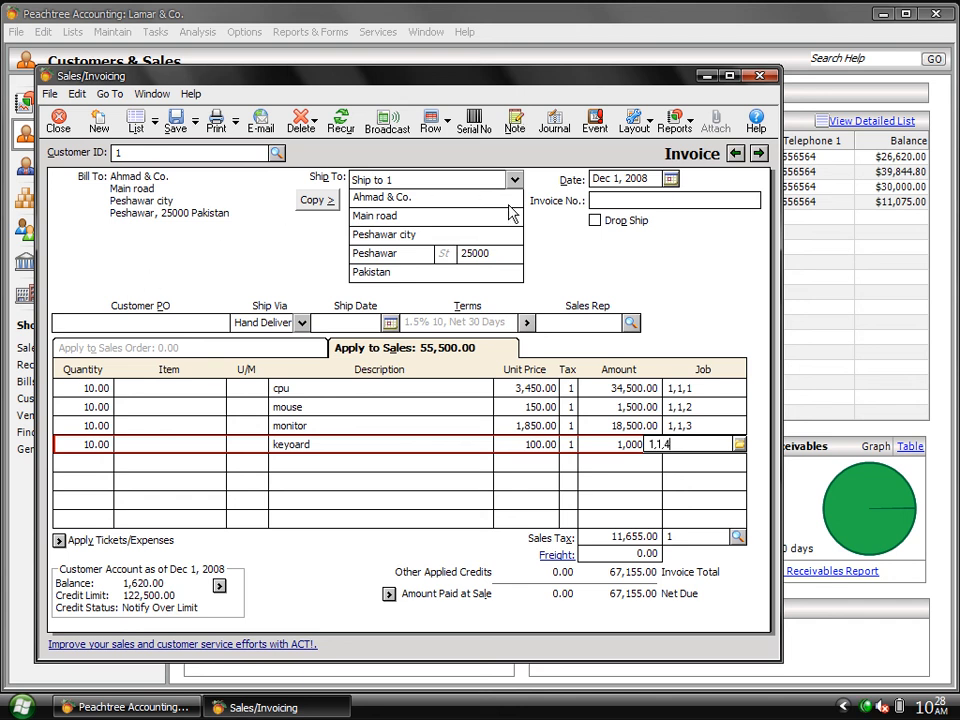
Enter 454333 as the invoice number, save the sales invoice and close the invoicing window.
{"action": "left_click", "coordinate": [603, 197]}
{"action": "type", "text": "454333"}
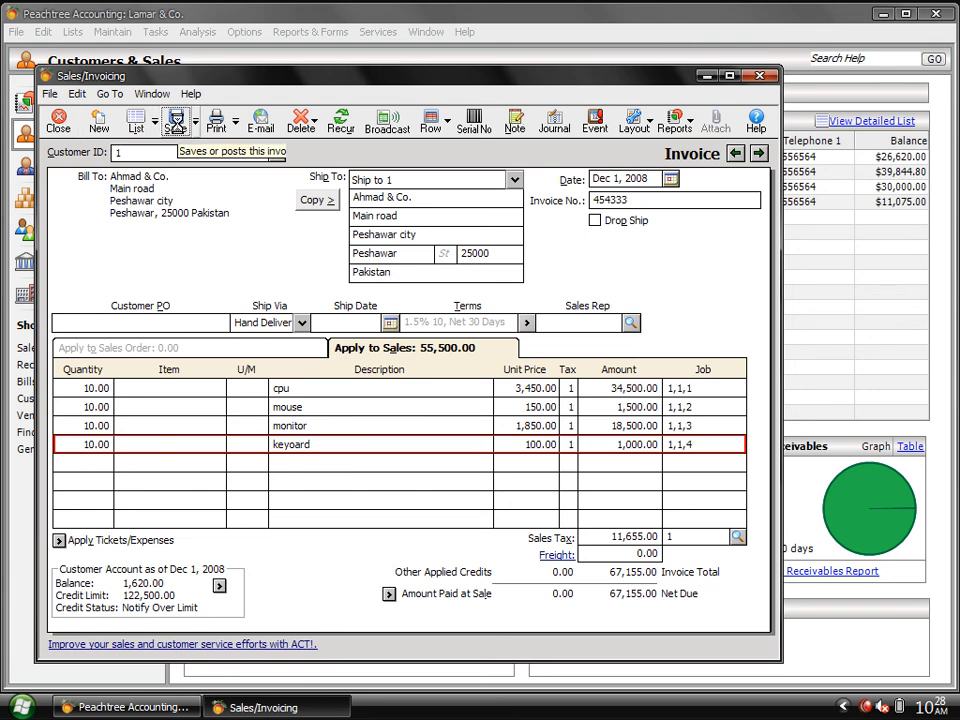
{"action": "left_click", "coordinate": [177, 124]}
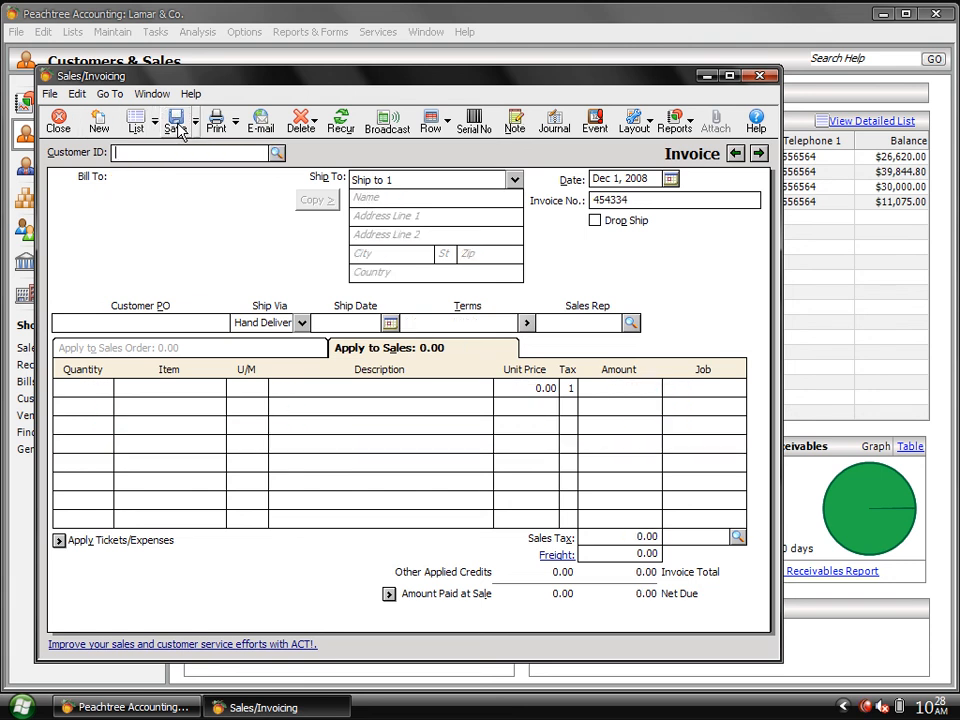
{"action": "left_click", "coordinate": [57, 128]}
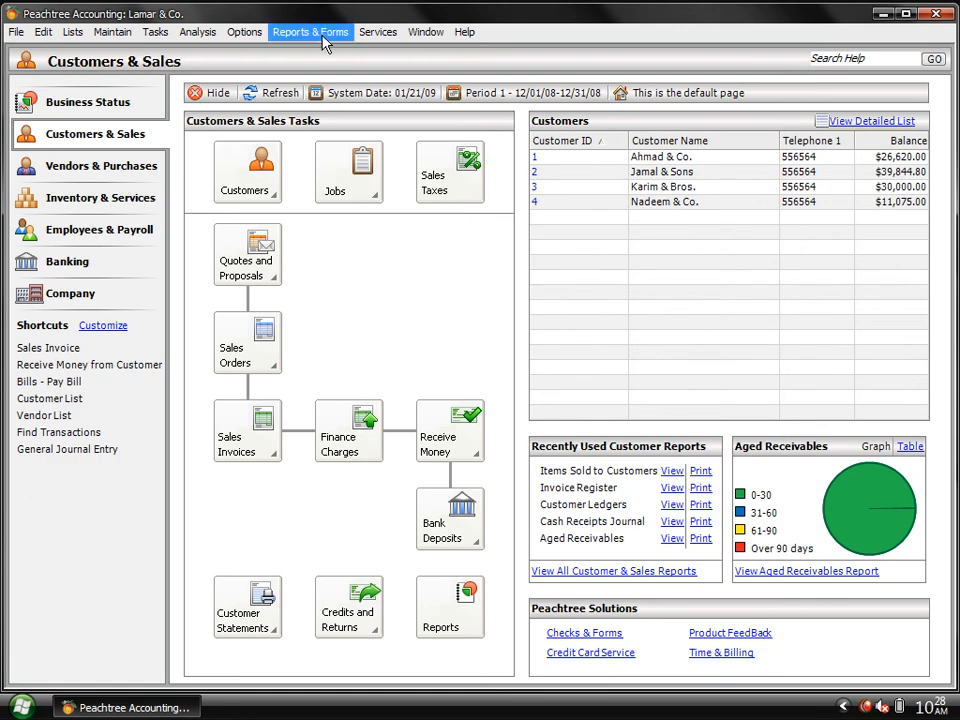
Display the Estimated Job Revenue job report, compare estimated with actual revenue per cost code, and close the report.
{"action": "left_click", "coordinate": [321, 36]}
{"action": "left_click", "coordinate": [337, 172]}
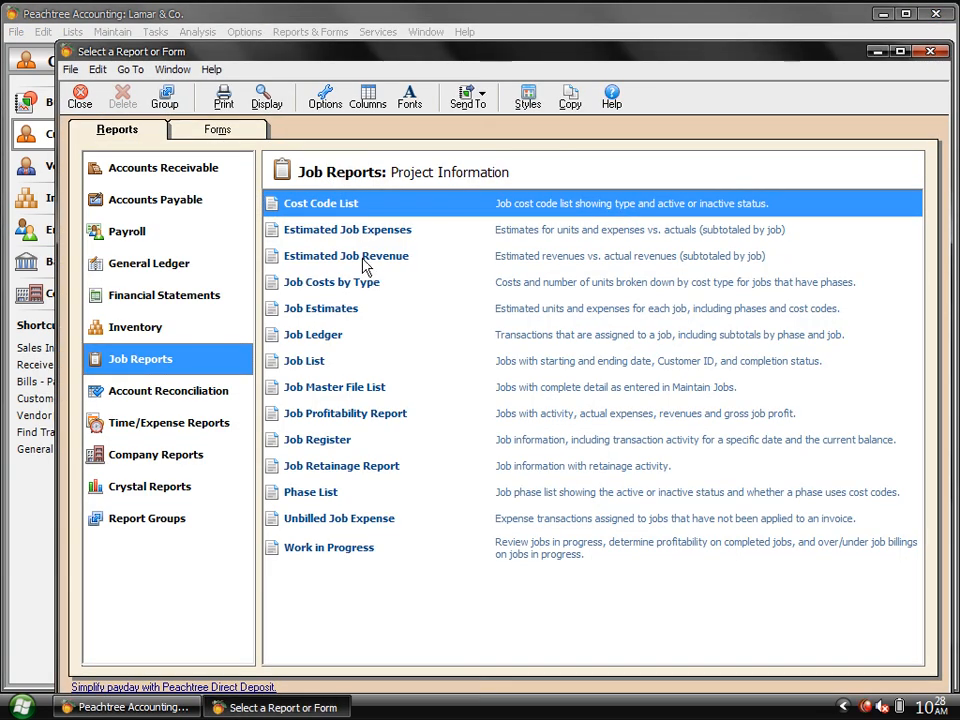
{"action": "double_click", "coordinate": [365, 262]}
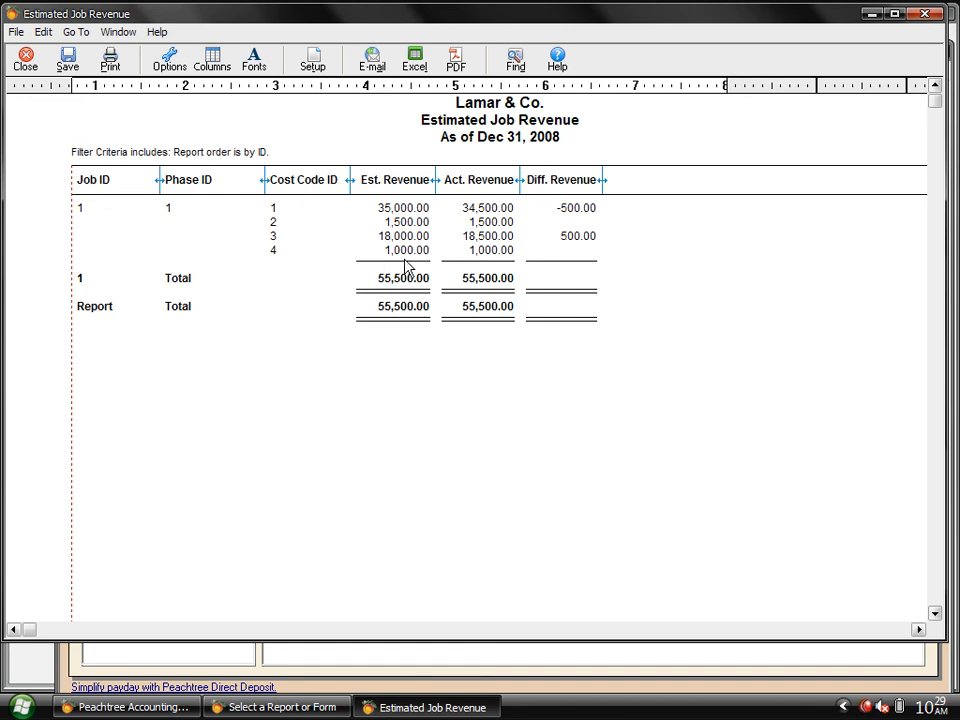
{"action": "left_click", "coordinate": [24, 61]}
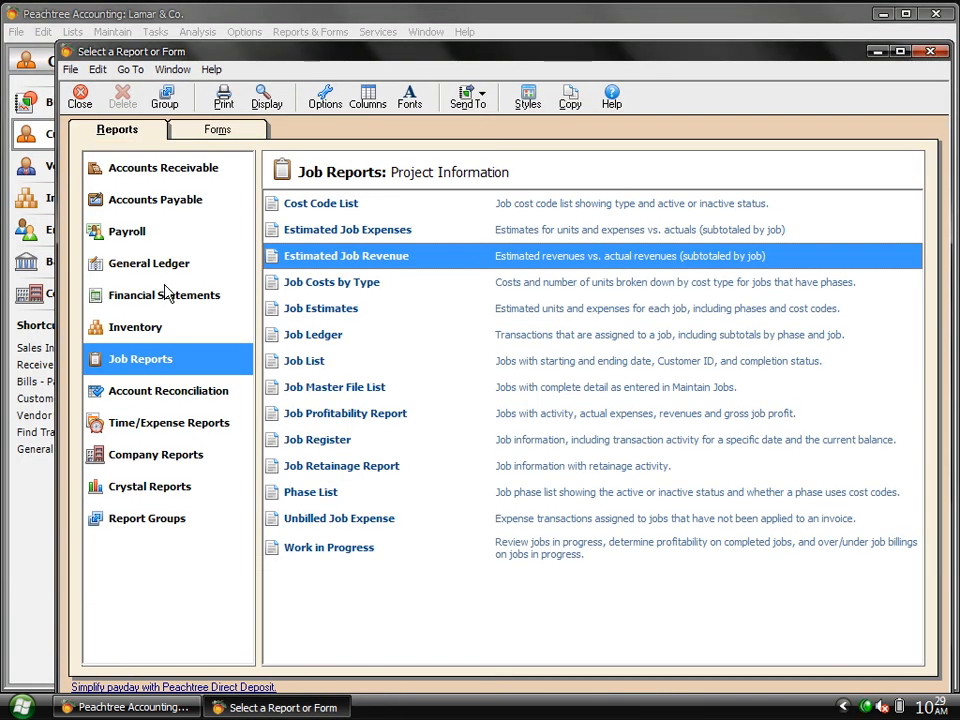
Display the Job Profitability Report to examine job 1's revenue, expenses and profit by cost code, and close the report.
{"action": "left_click", "coordinate": [347, 416]}
{"action": "double_click", "coordinate": [347, 416]}
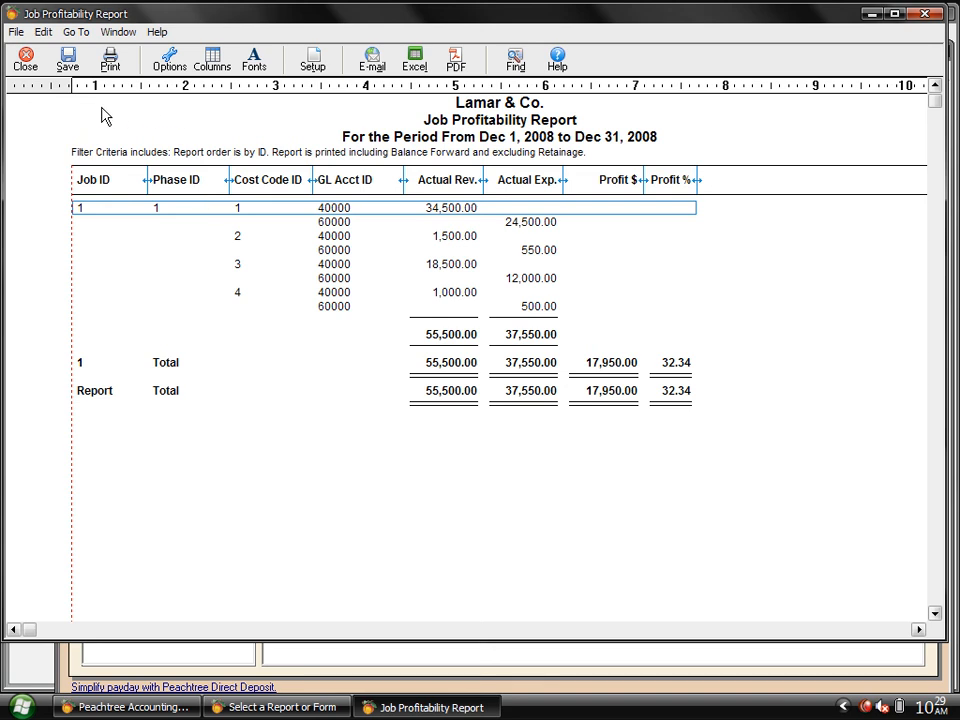
{"action": "left_click", "coordinate": [25, 58]}
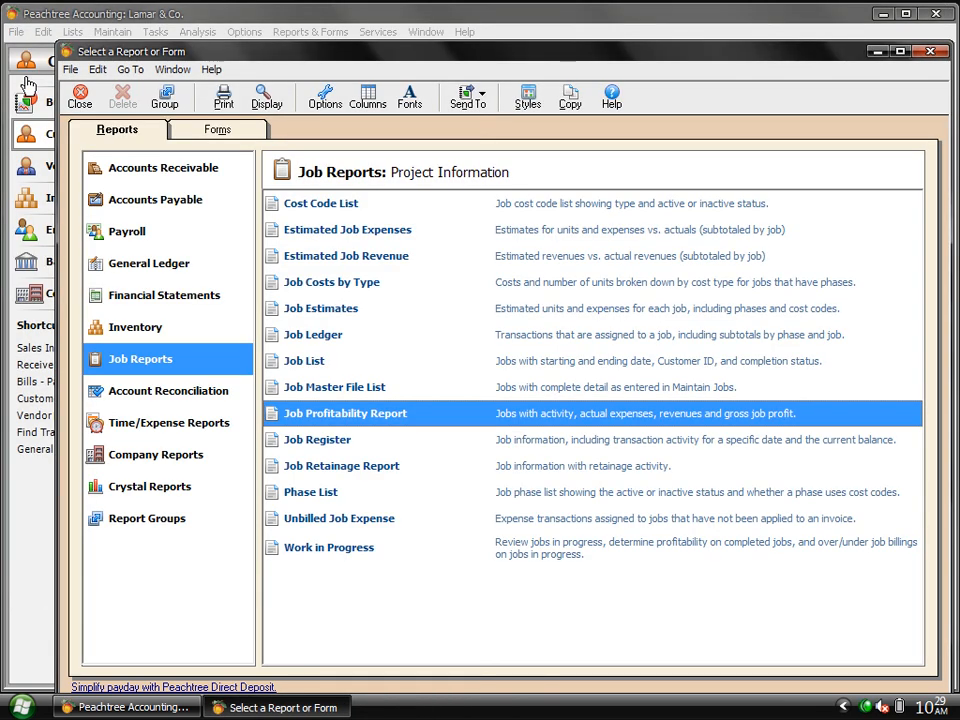
Display the Job Register report to examine job 1's posted amounts by cost code, and close it and the report list.
{"action": "double_click", "coordinate": [318, 441]}
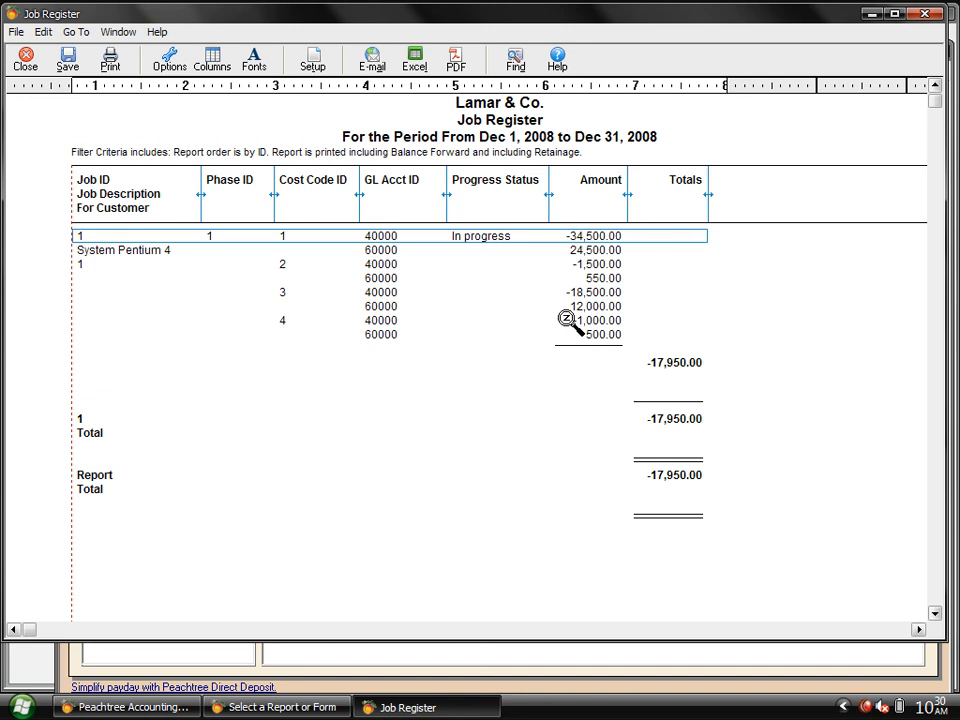
{"action": "left_click", "coordinate": [27, 64]}
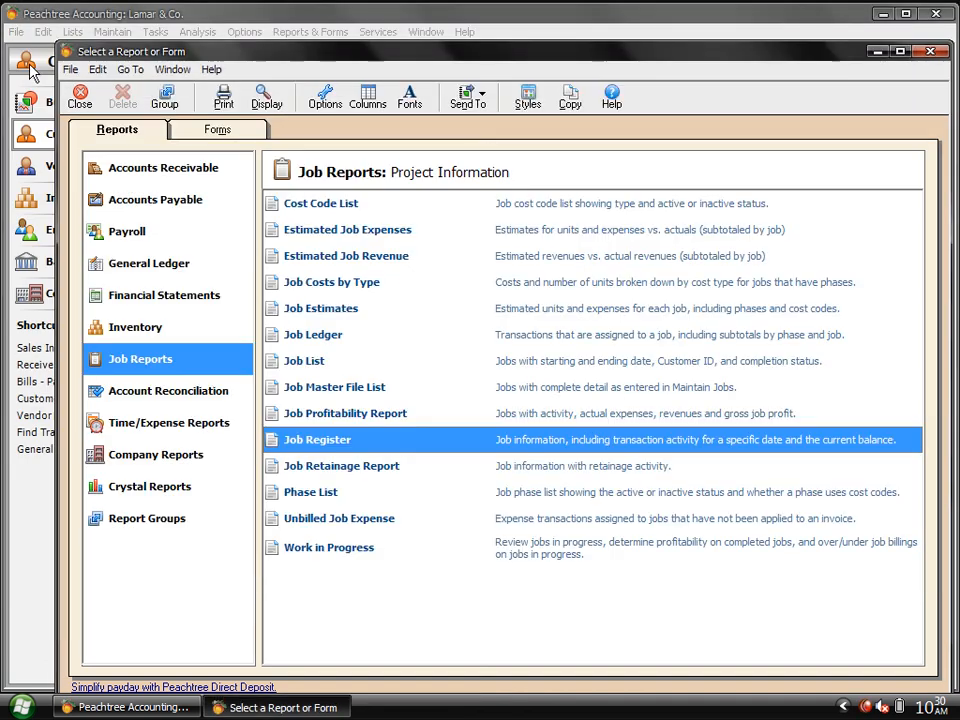
{"action": "left_click", "coordinate": [318, 337]}
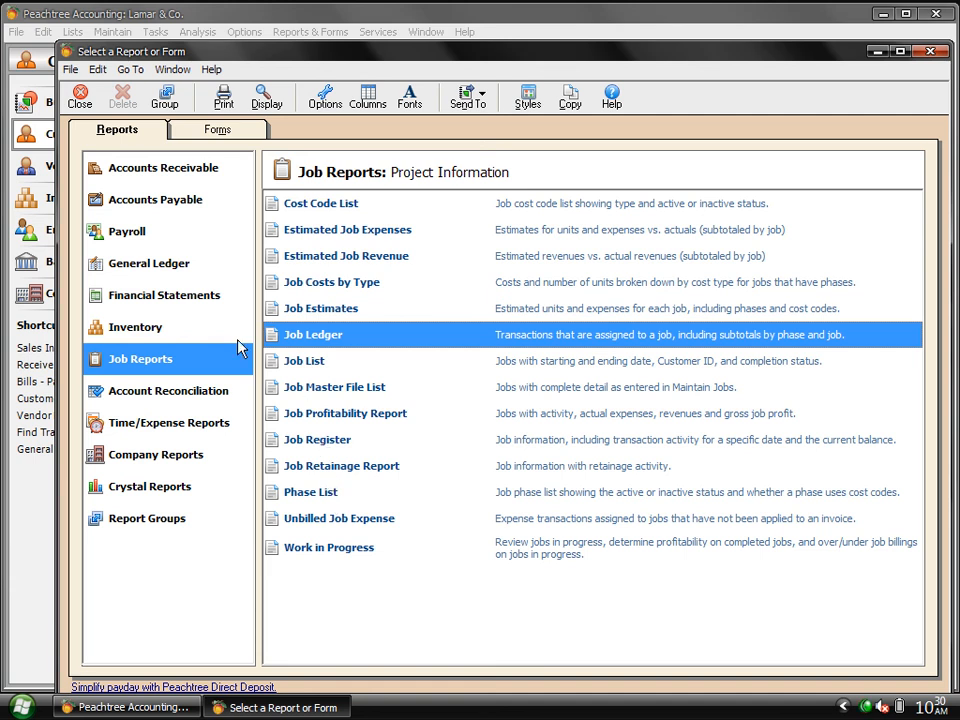
{"action": "left_click", "coordinate": [79, 96]}
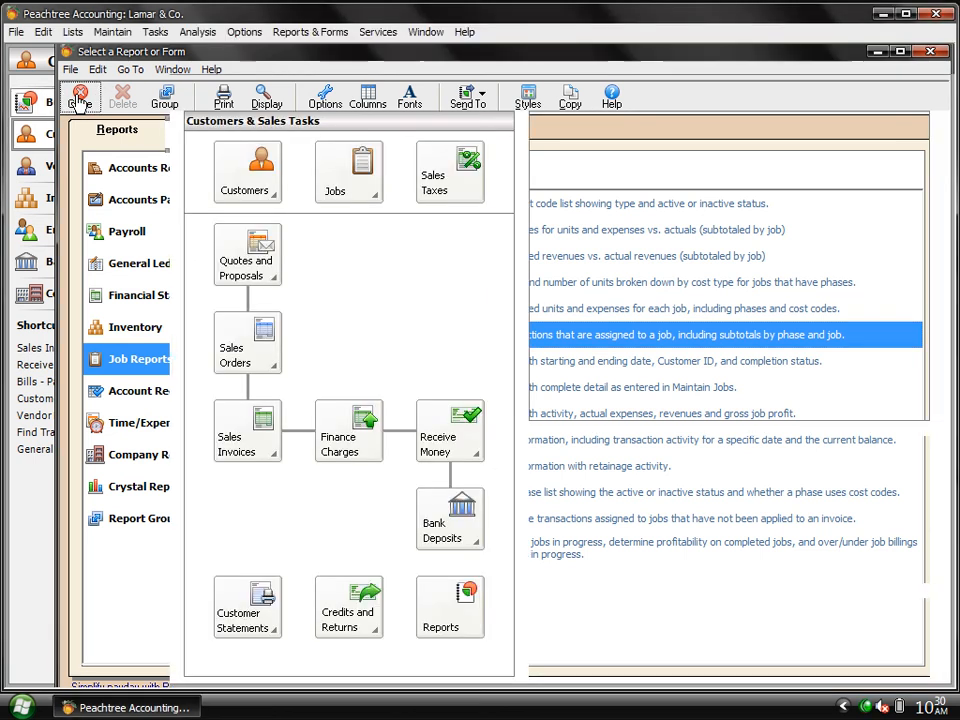
Open the System Pentium 4 job record, review the billing method options, choose Percent of Completion again, and close the record.
{"action": "left_click", "coordinate": [110, 32]}
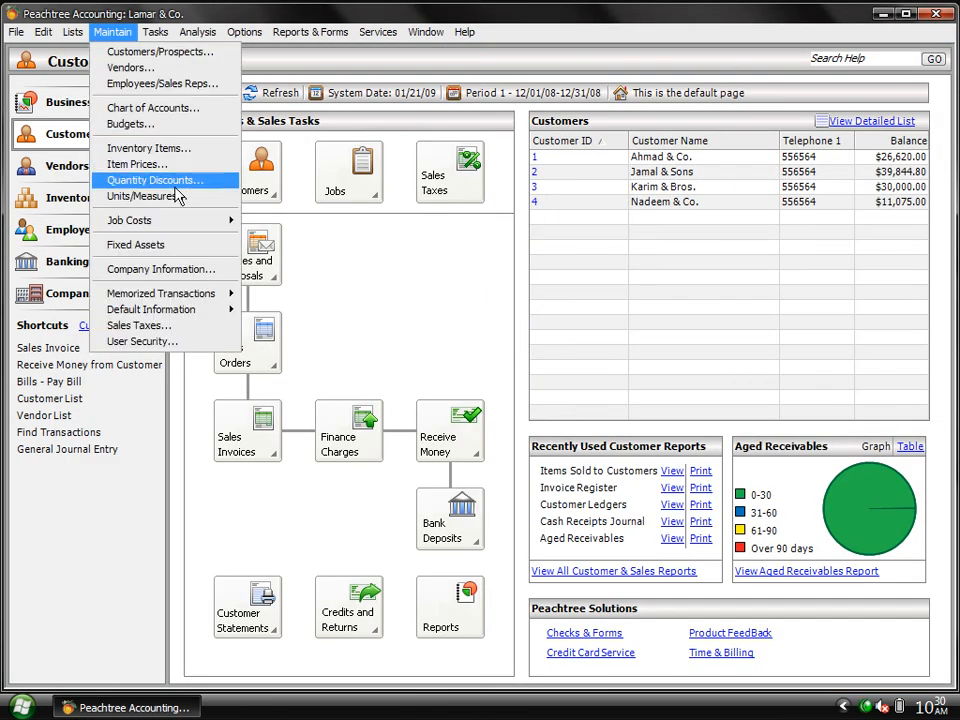
{"action": "mouse_move", "coordinate": [180, 223]}
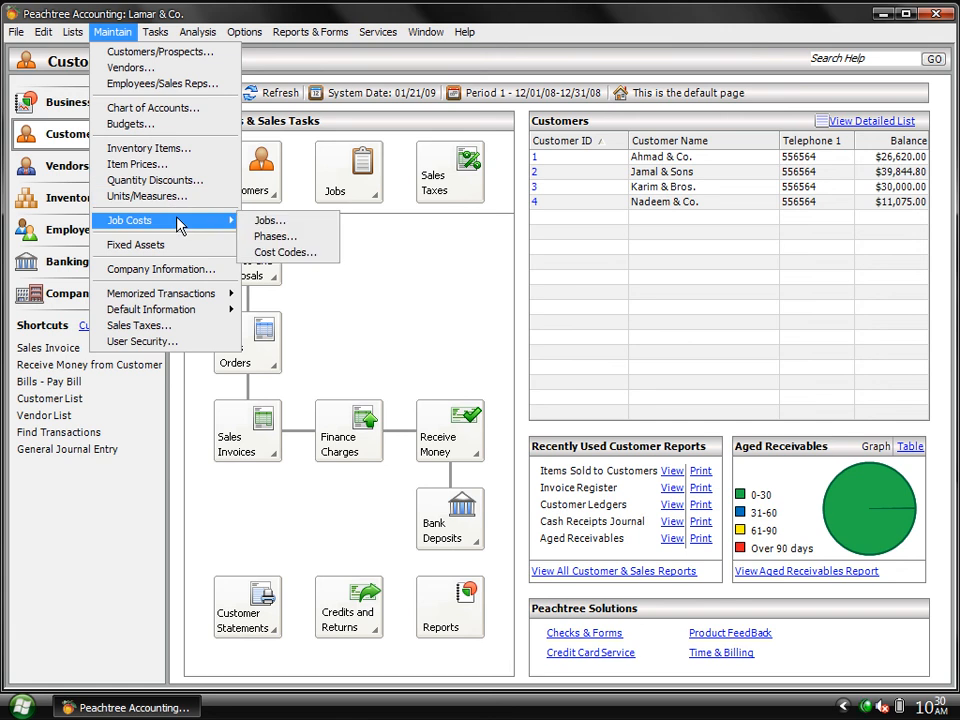
{"action": "left_click", "coordinate": [259, 221]}
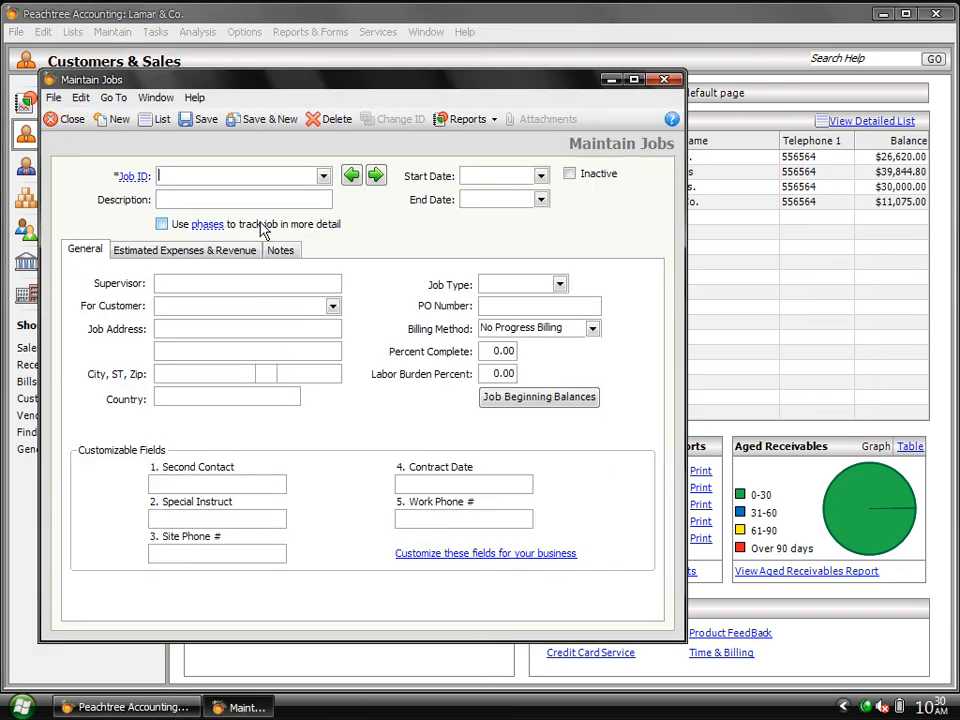
{"action": "left_click", "coordinate": [350, 177]}
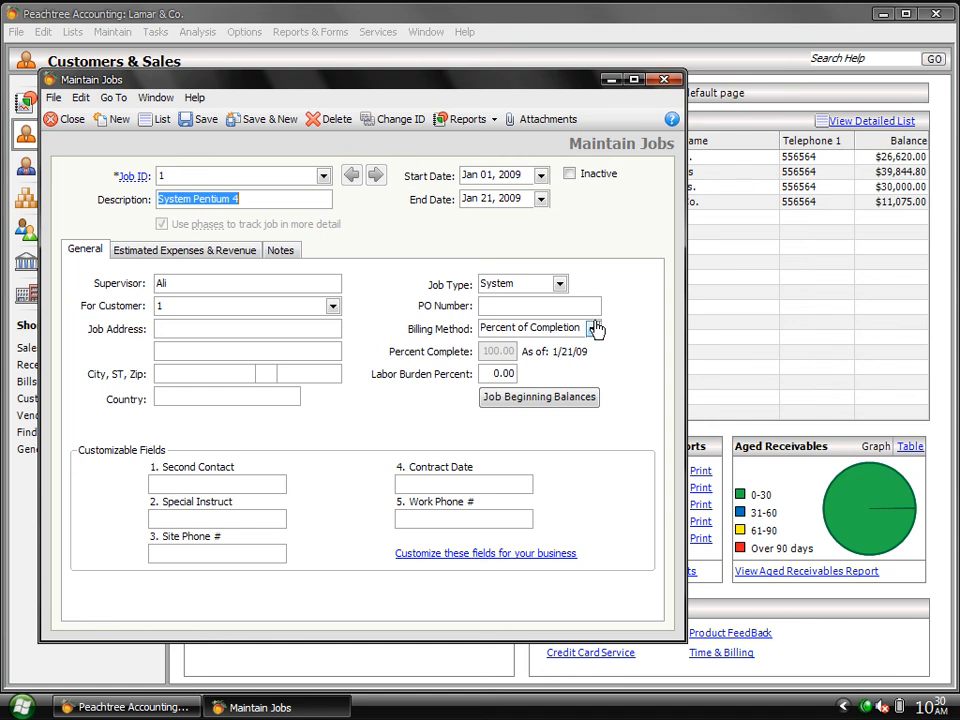
{"action": "left_click", "coordinate": [593, 329]}
{"action": "left_click", "coordinate": [594, 329]}
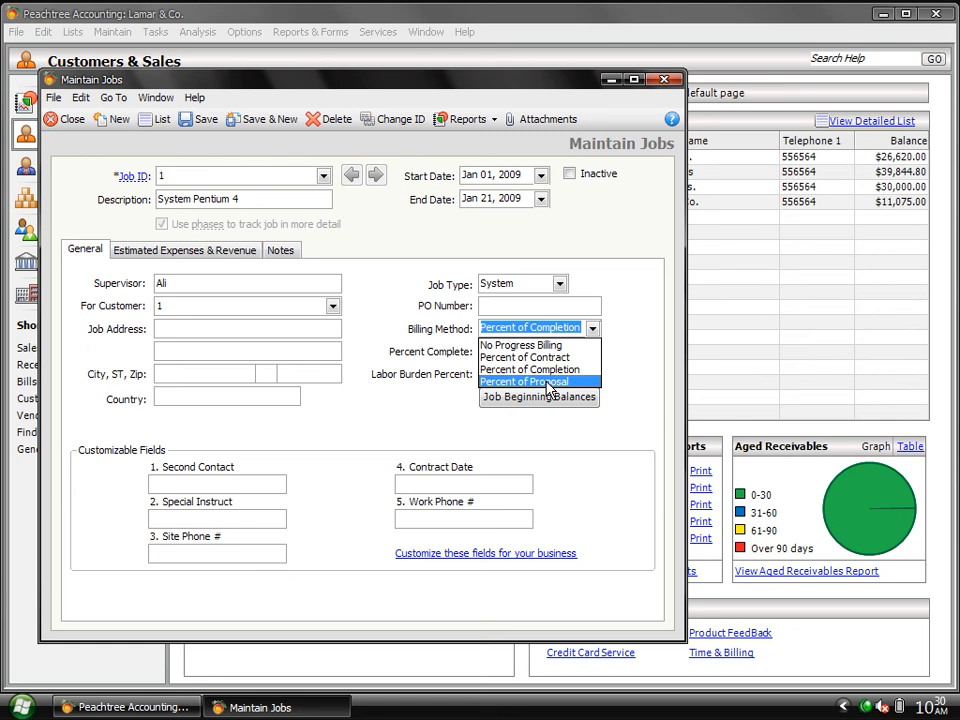
{"action": "left_click", "coordinate": [548, 370]}
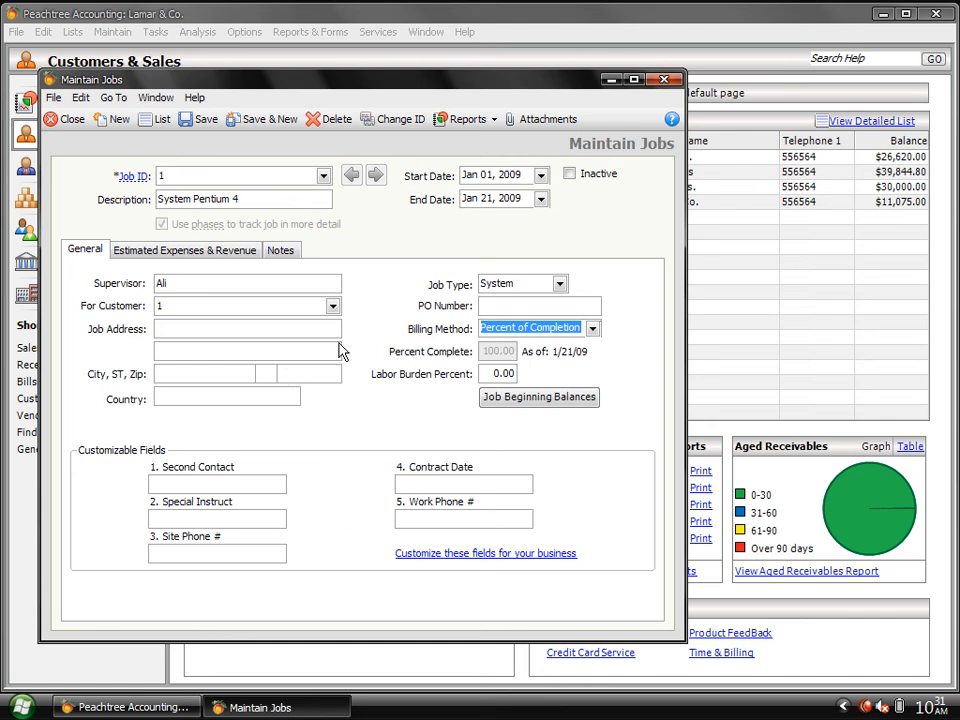
{"action": "left_click", "coordinate": [80, 122]}
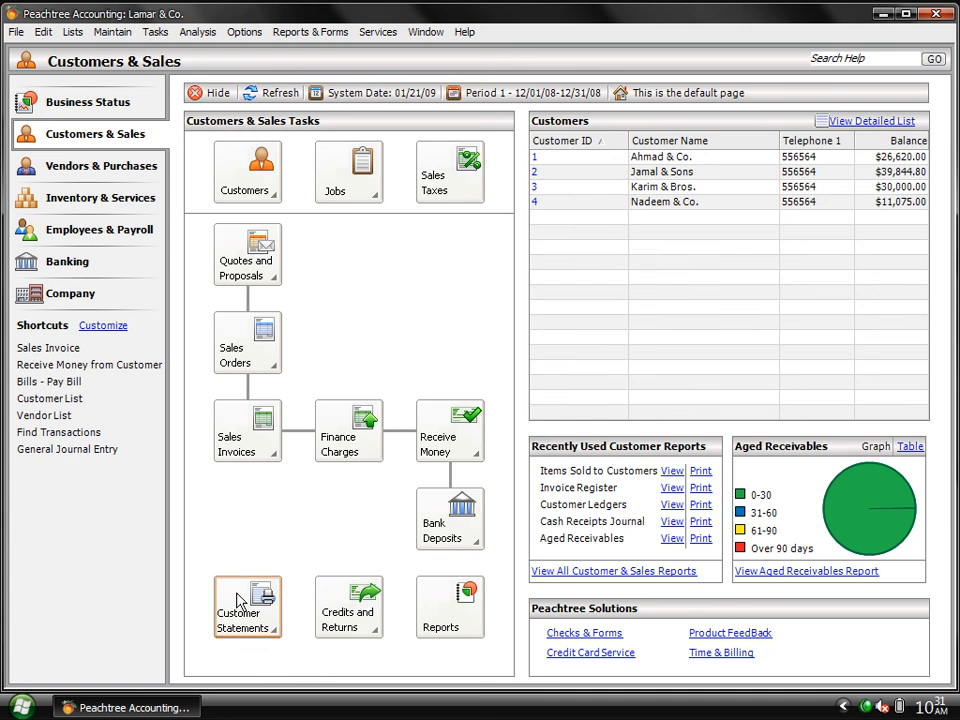
Minimize the accounting window and refresh the desktop.
{"action": "left_click", "coordinate": [172, 708]}
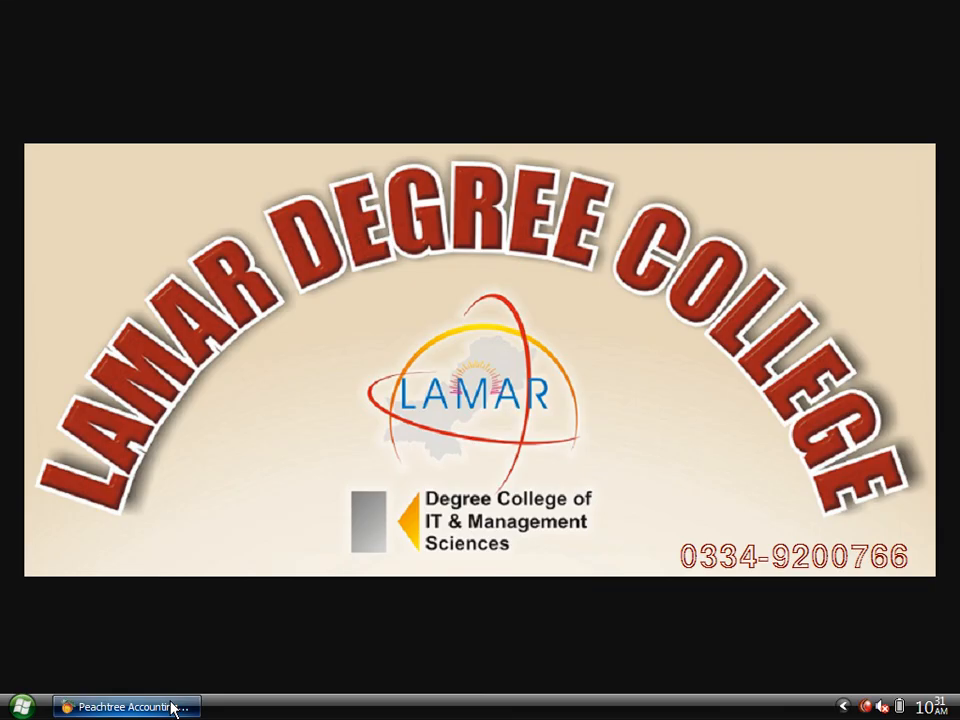
{"action": "right_click", "coordinate": [245, 395]}
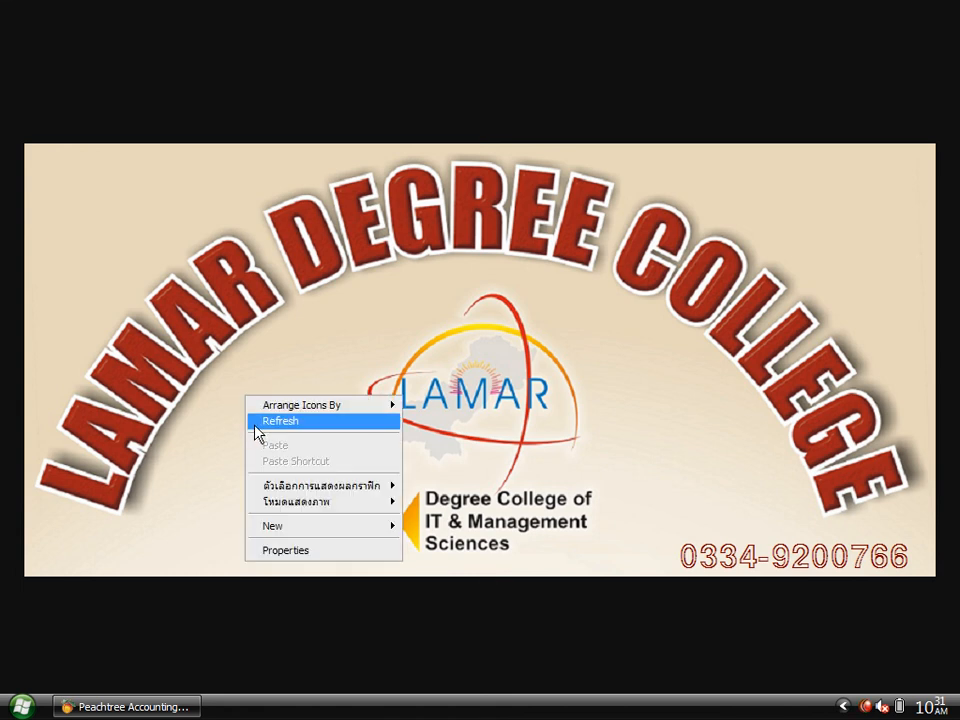
{"action": "left_click", "coordinate": [259, 421]}
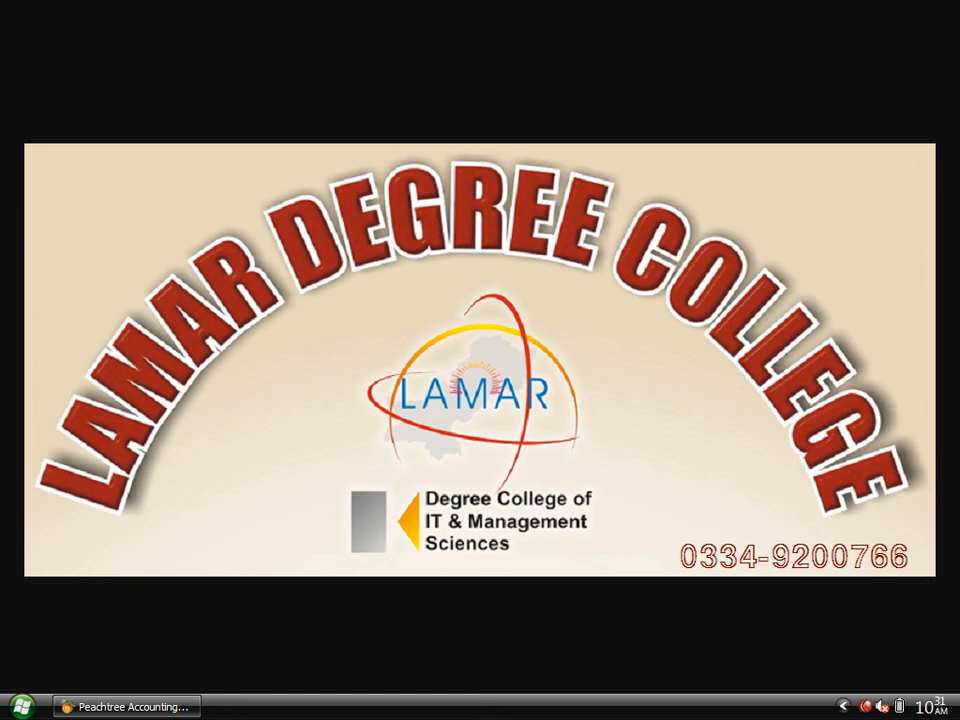